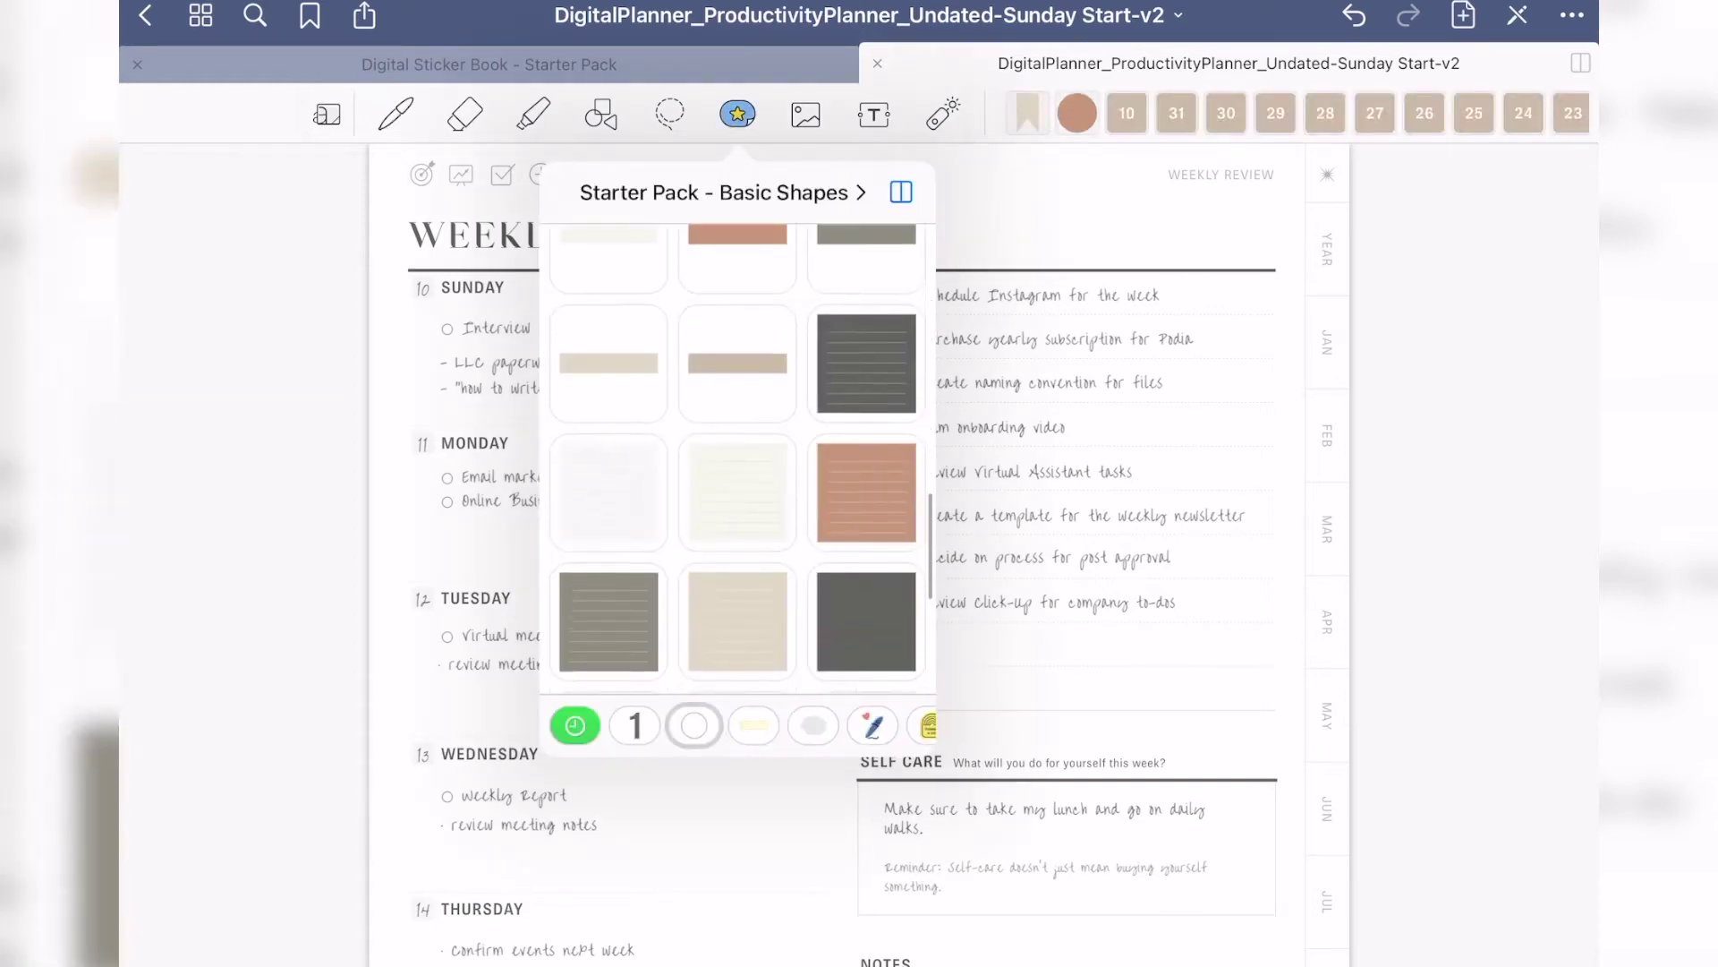
pyautogui.scroll(-3, 738, 458)
# Step: Place the brown lined note sticker beside Tuesday's entries, then switch back to writing
pyautogui.click(863, 364)
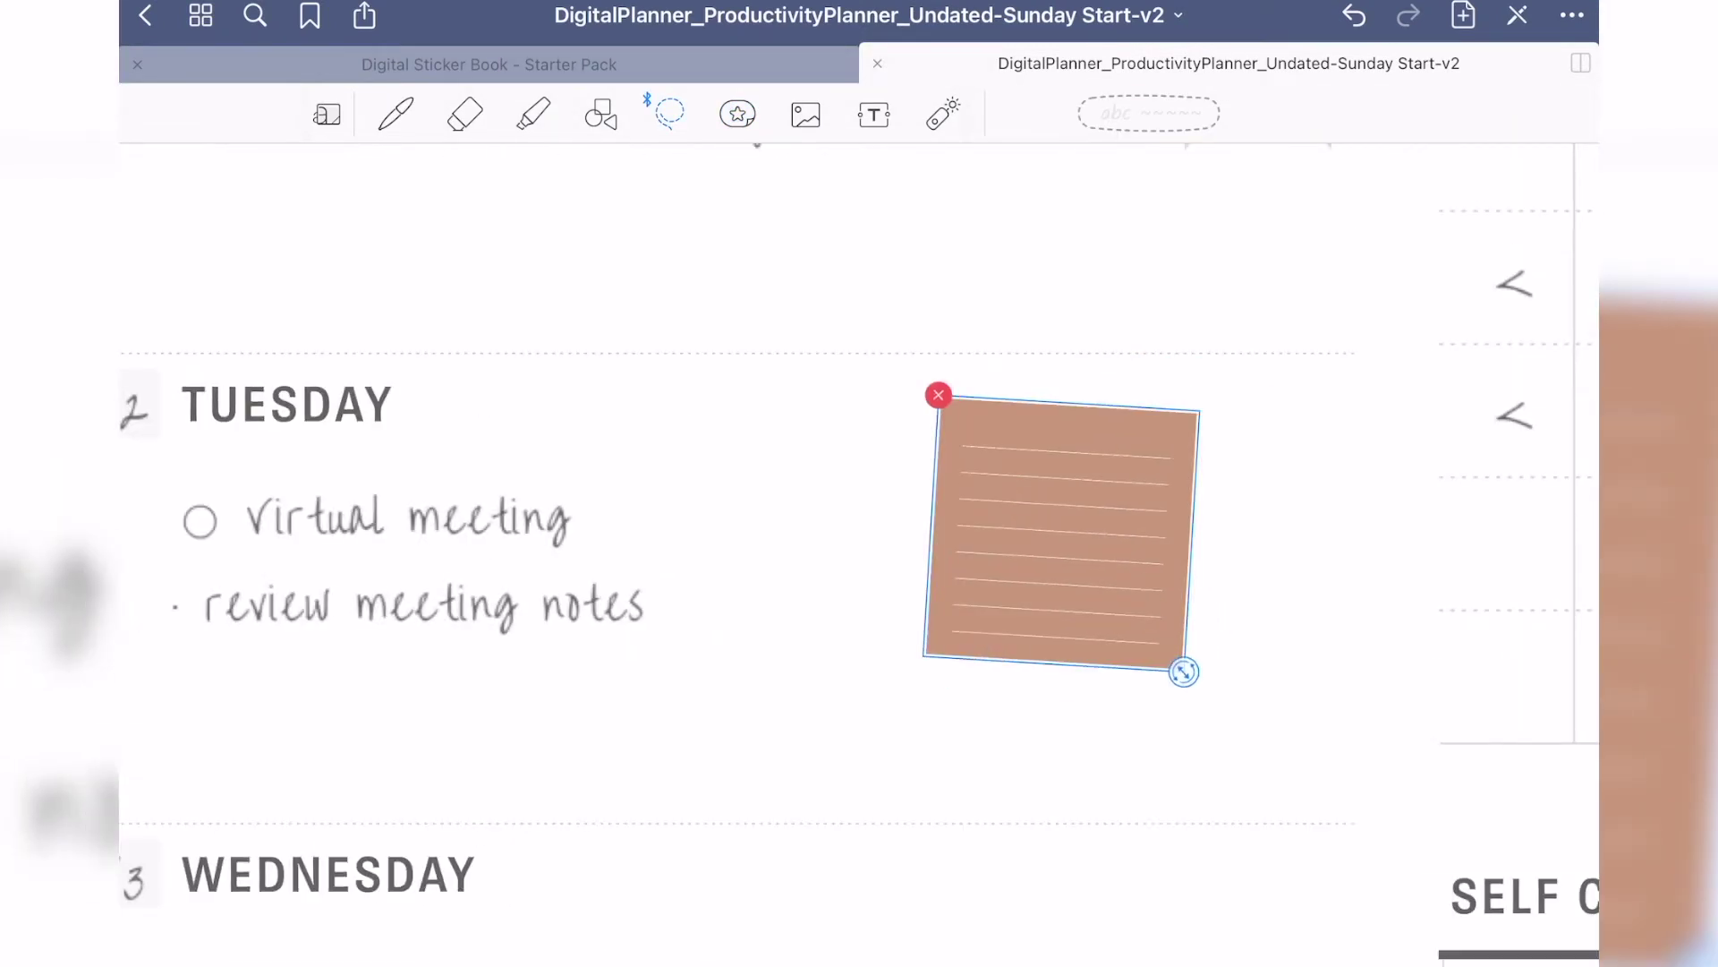
pyautogui.click(397, 113)
pyautogui.scroll(3, 1322, 497)
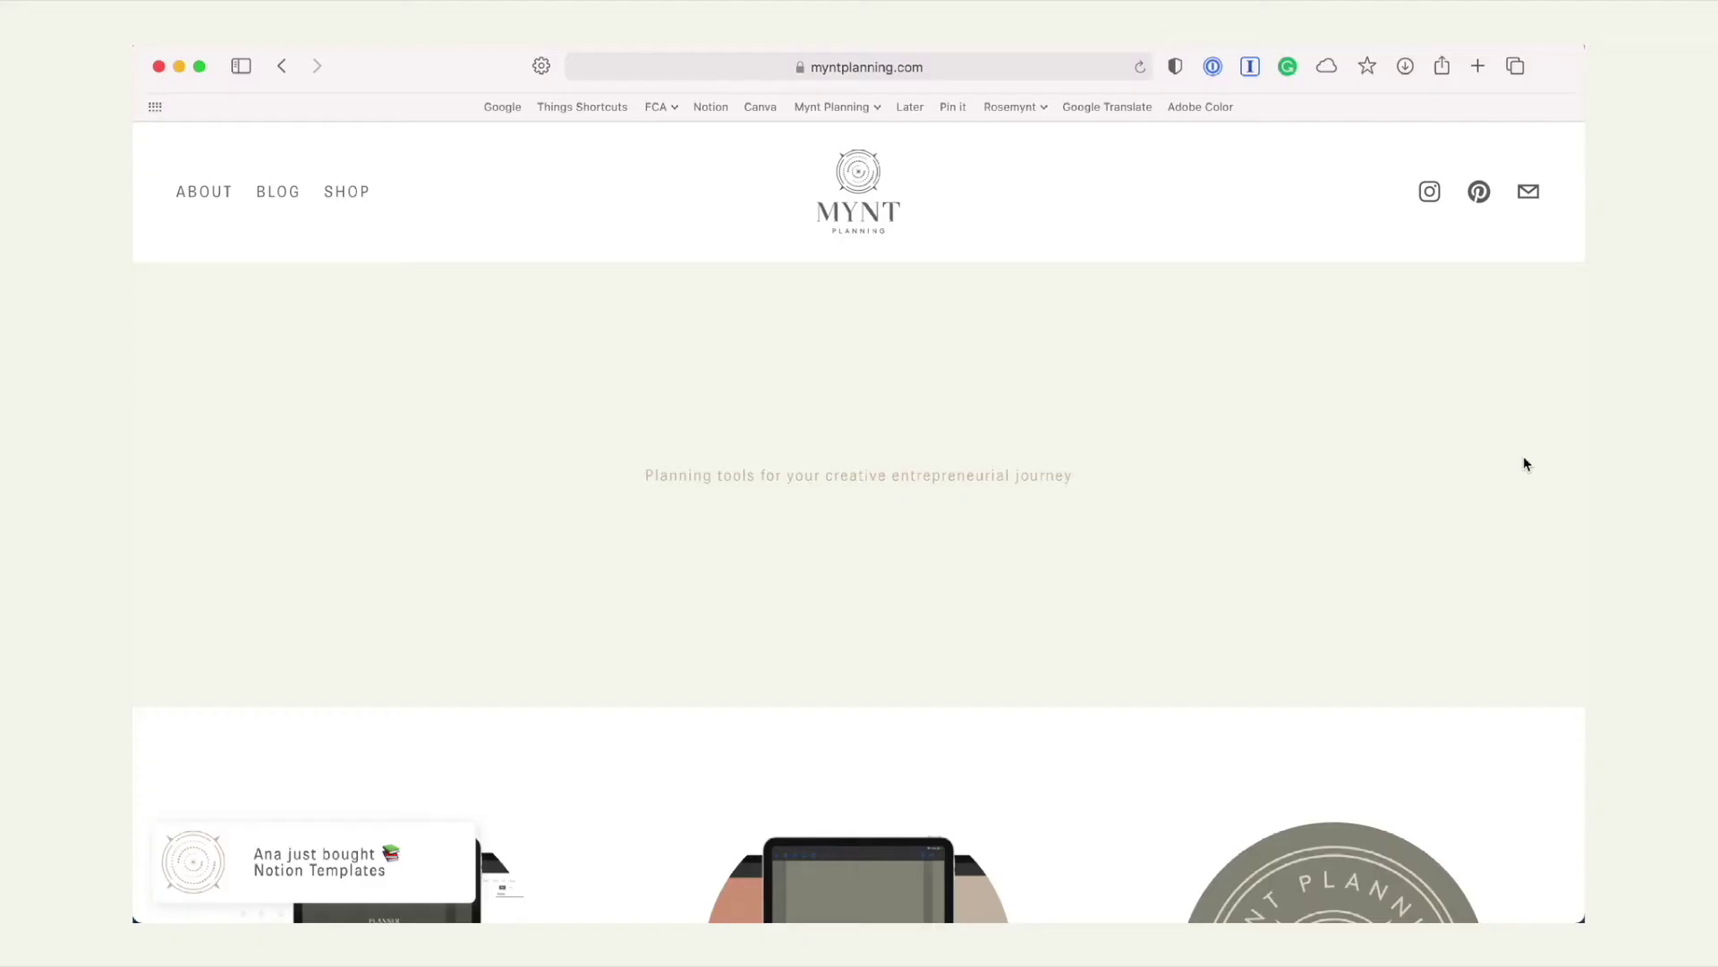
pyautogui.scroll(-5, 1524, 464)
pyautogui.scroll(-3, 1524, 464)
pyautogui.scroll(-2, 1523, 463)
pyautogui.scroll(-3, 1524, 463)
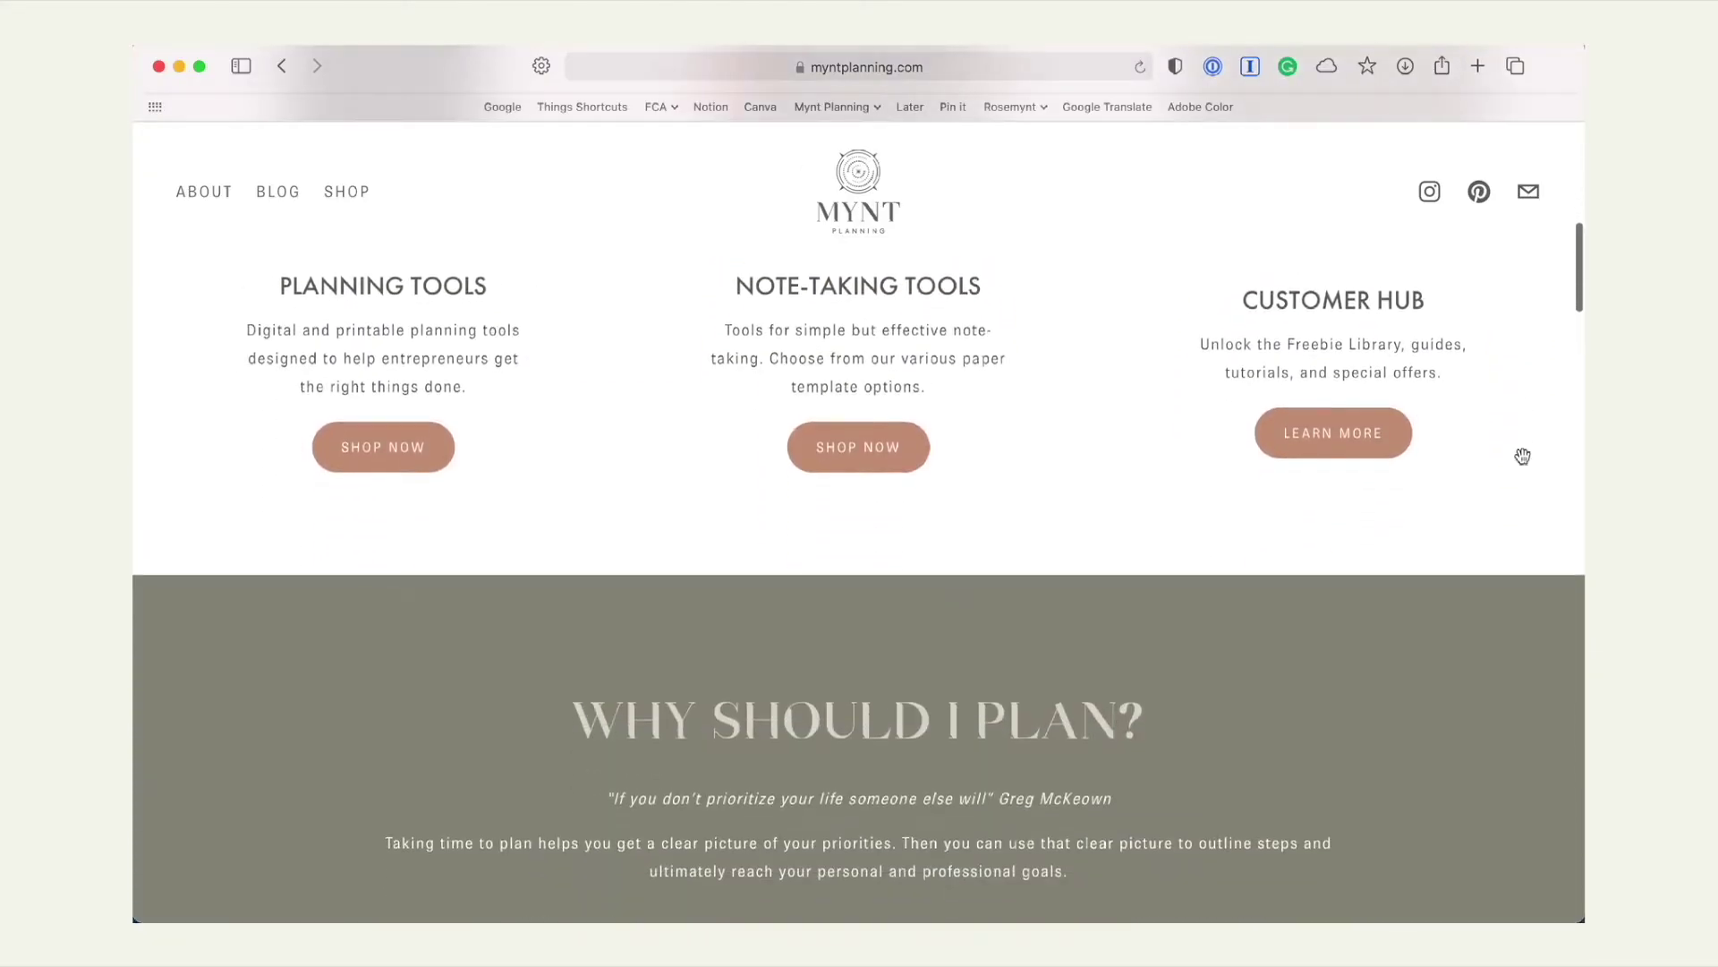
pyautogui.scroll(-2, 1523, 463)
pyautogui.scroll(-2, 1524, 463)
# Step: Go to the BLOG page from the mynplanning.com navigation bar
pyautogui.click(281, 196)
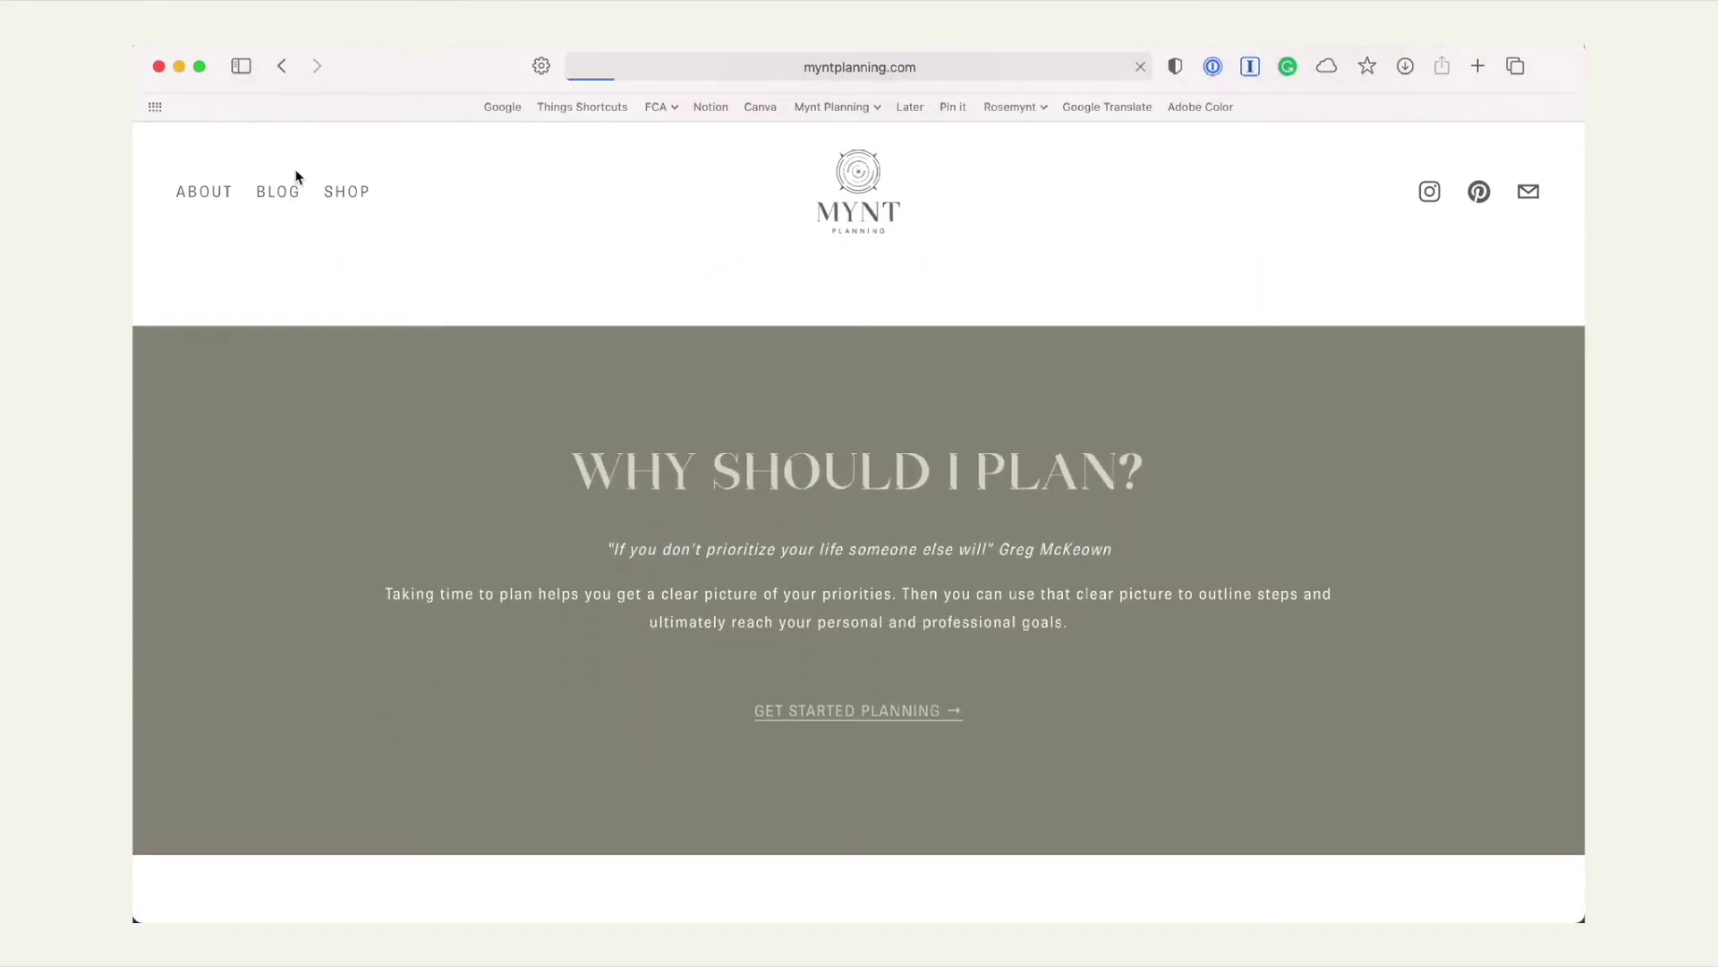
pyautogui.scroll(-2, 1535, 694)
pyautogui.scroll(-3, 1535, 693)
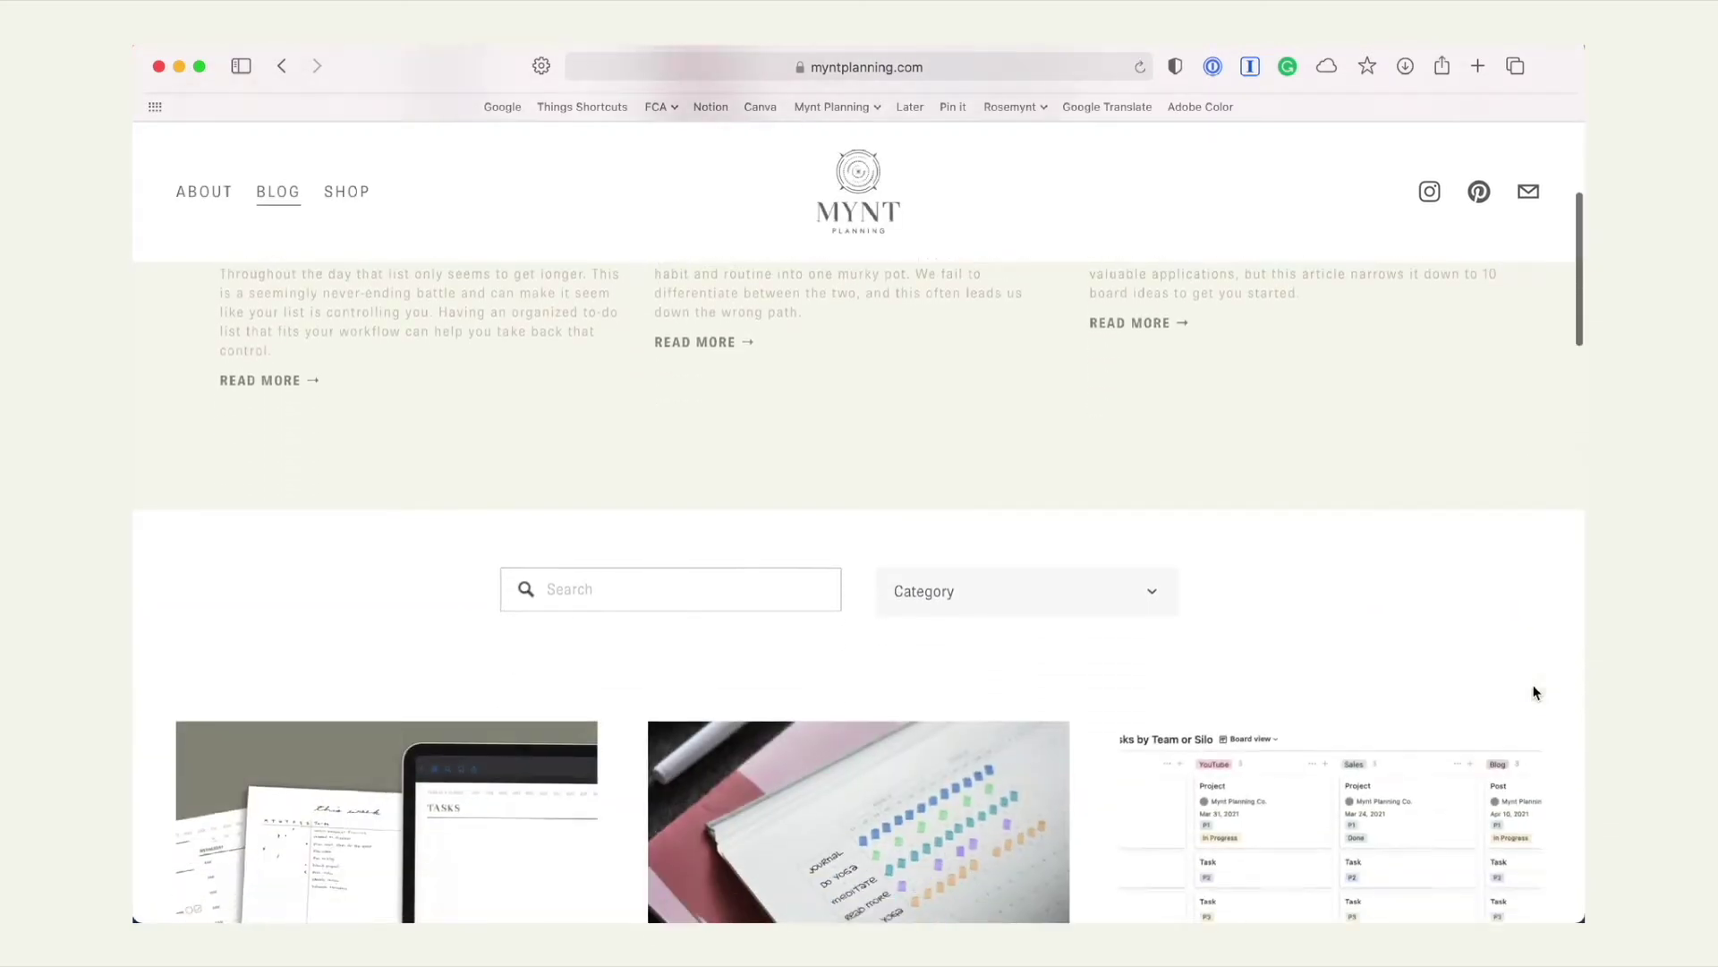
pyautogui.scroll(-4, 1534, 692)
pyautogui.scroll(-2, 1535, 692)
pyautogui.scroll(-2, 1534, 694)
pyautogui.scroll(-2, 1535, 693)
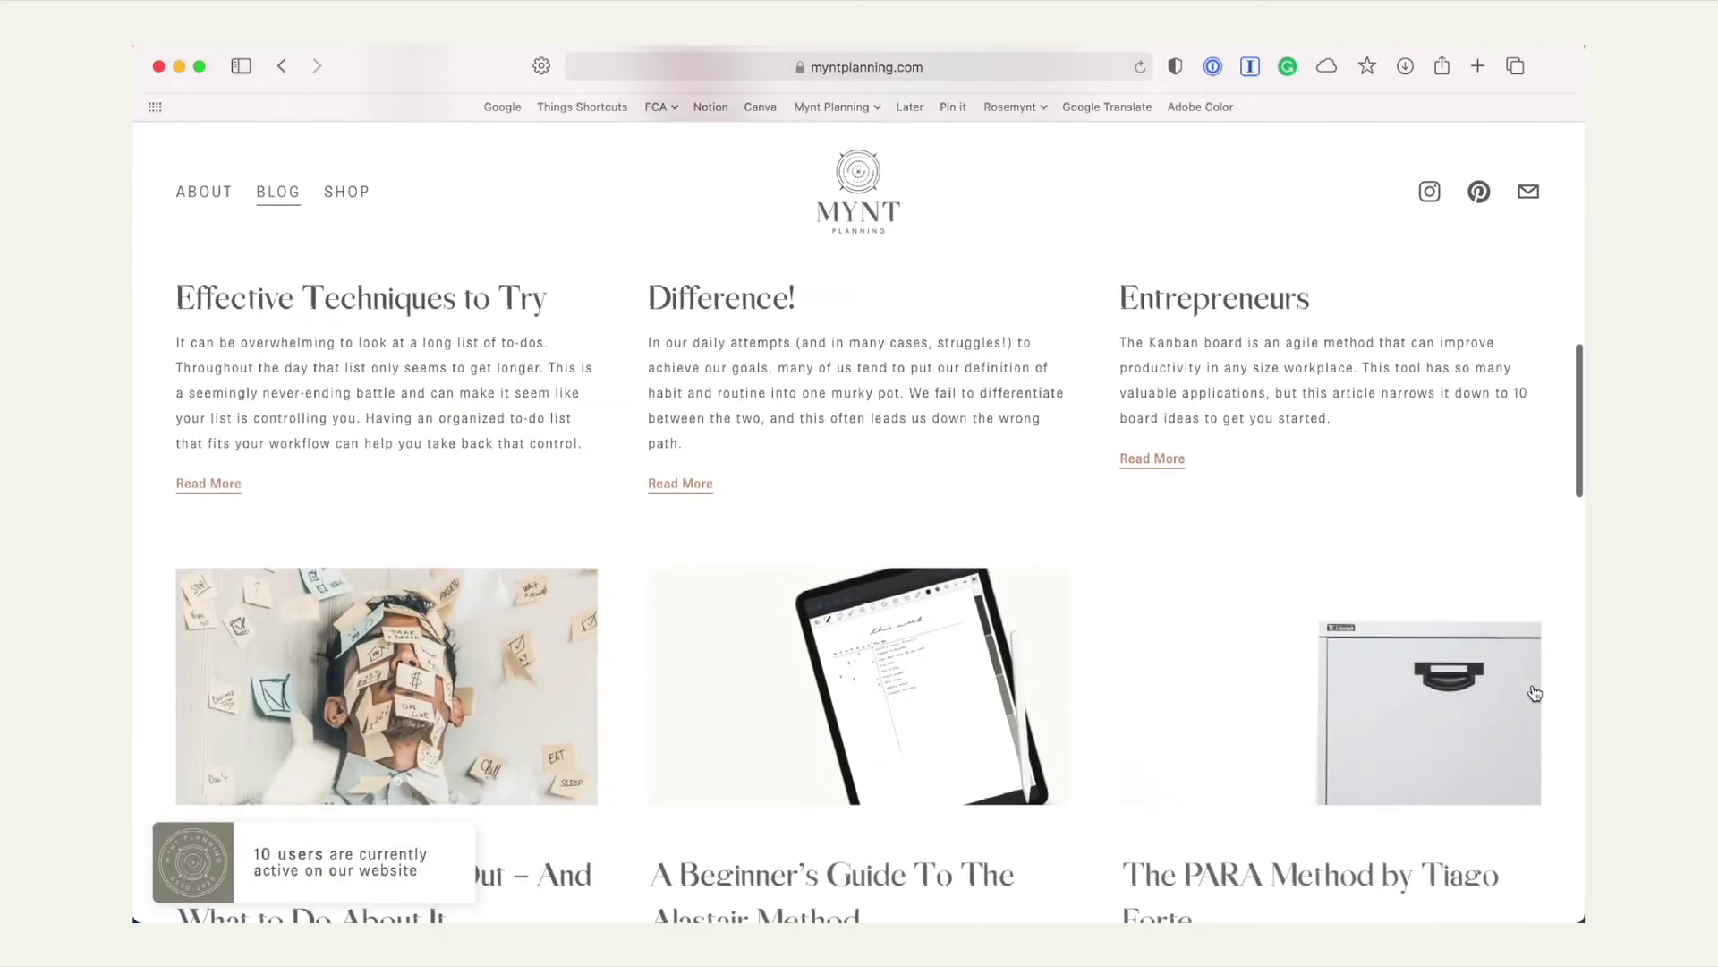
pyautogui.scroll(-3, 1535, 692)
pyautogui.scroll(-2, 1535, 694)
pyautogui.scroll(-2, 1535, 693)
pyautogui.scroll(-2, 1534, 693)
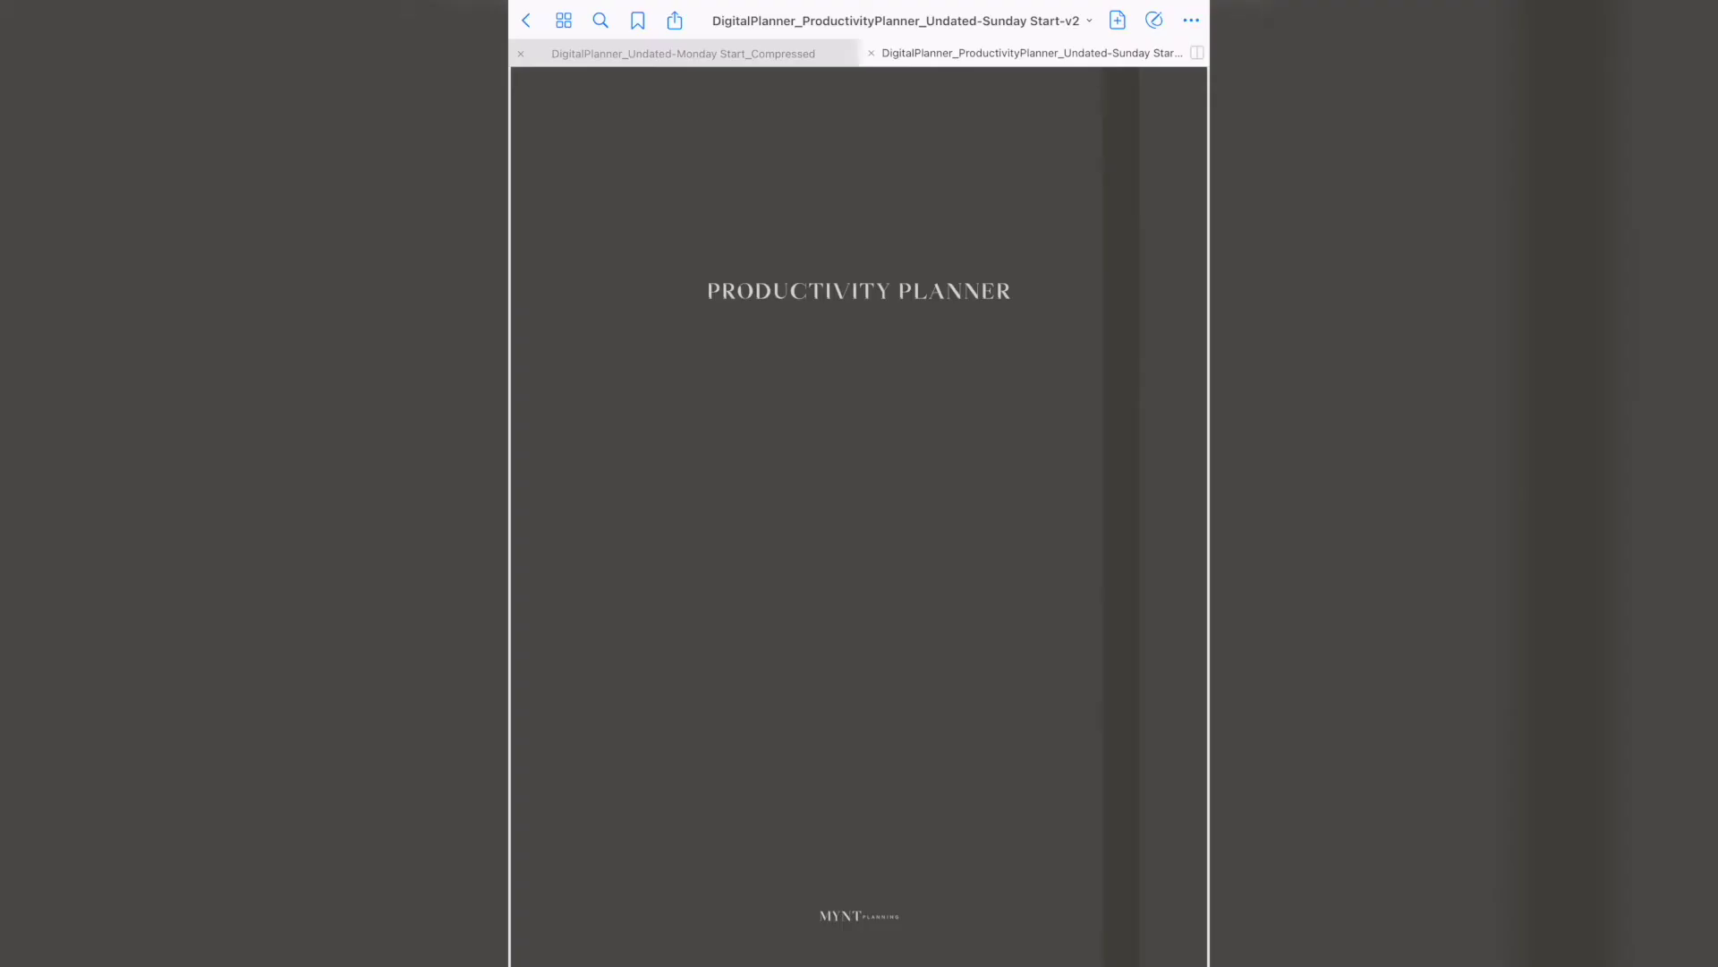
# Step: Turn past the cover and contents, visit Wednesday's daily plan, then return to this week
pyautogui.moveTo(1156, 537); pyautogui.dragTo(538, 538)
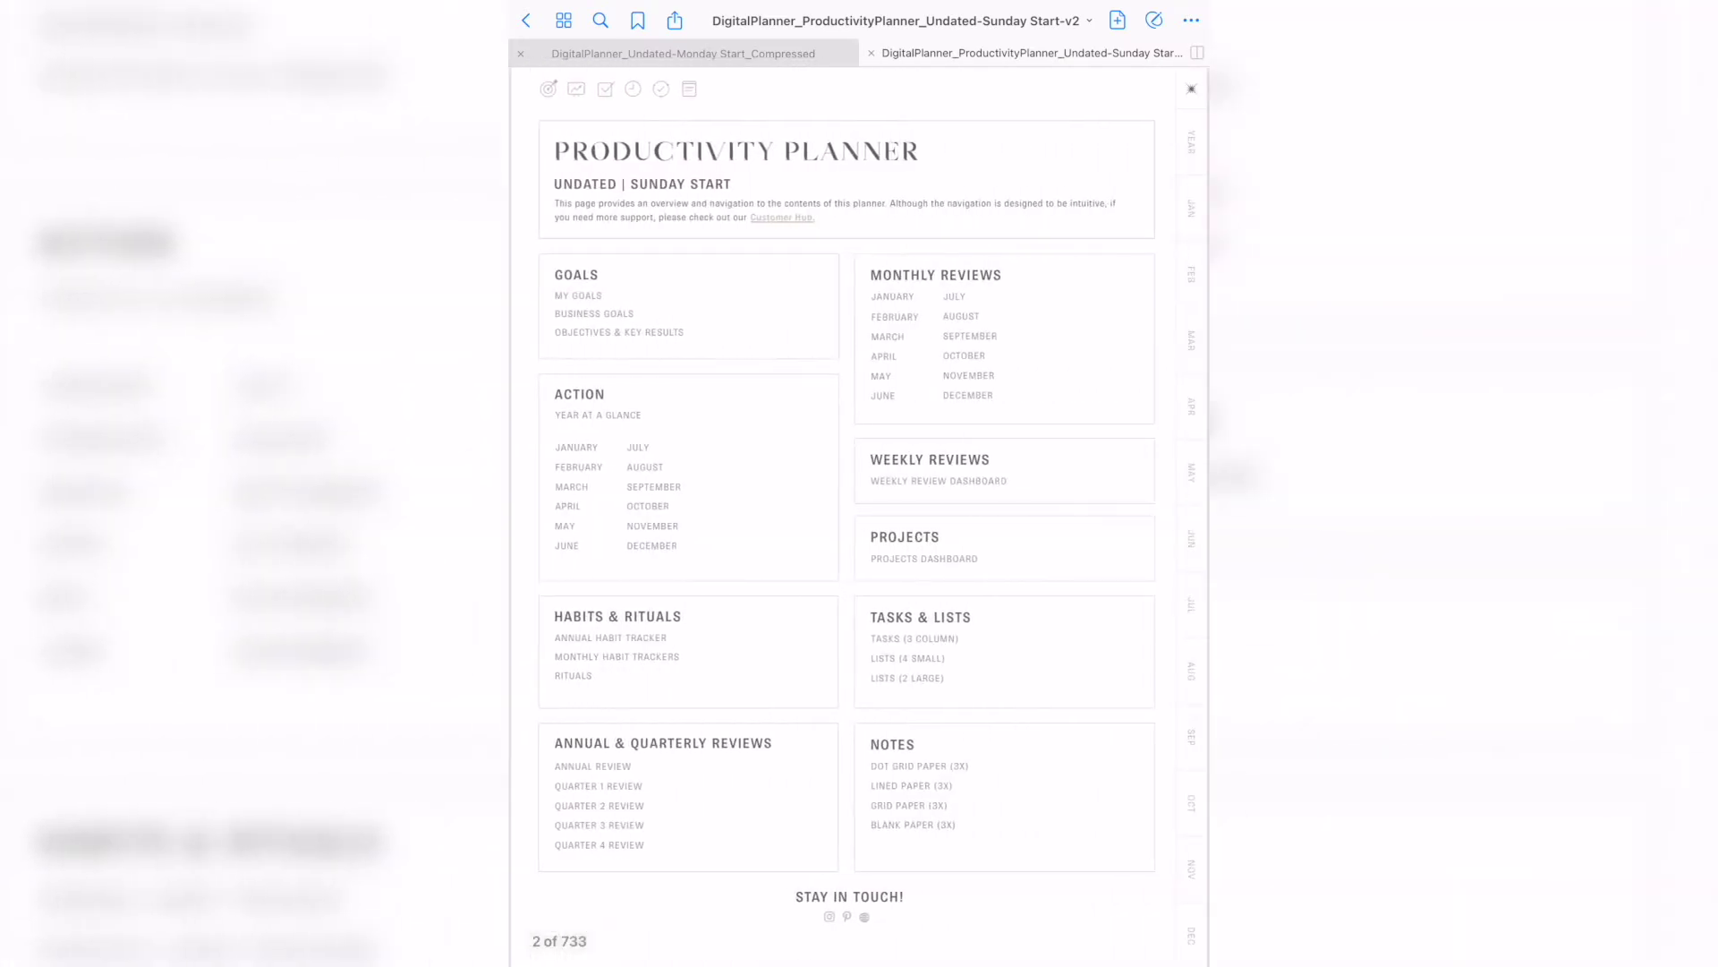
pyautogui.moveTo(1155, 537); pyautogui.dragTo(537, 537)
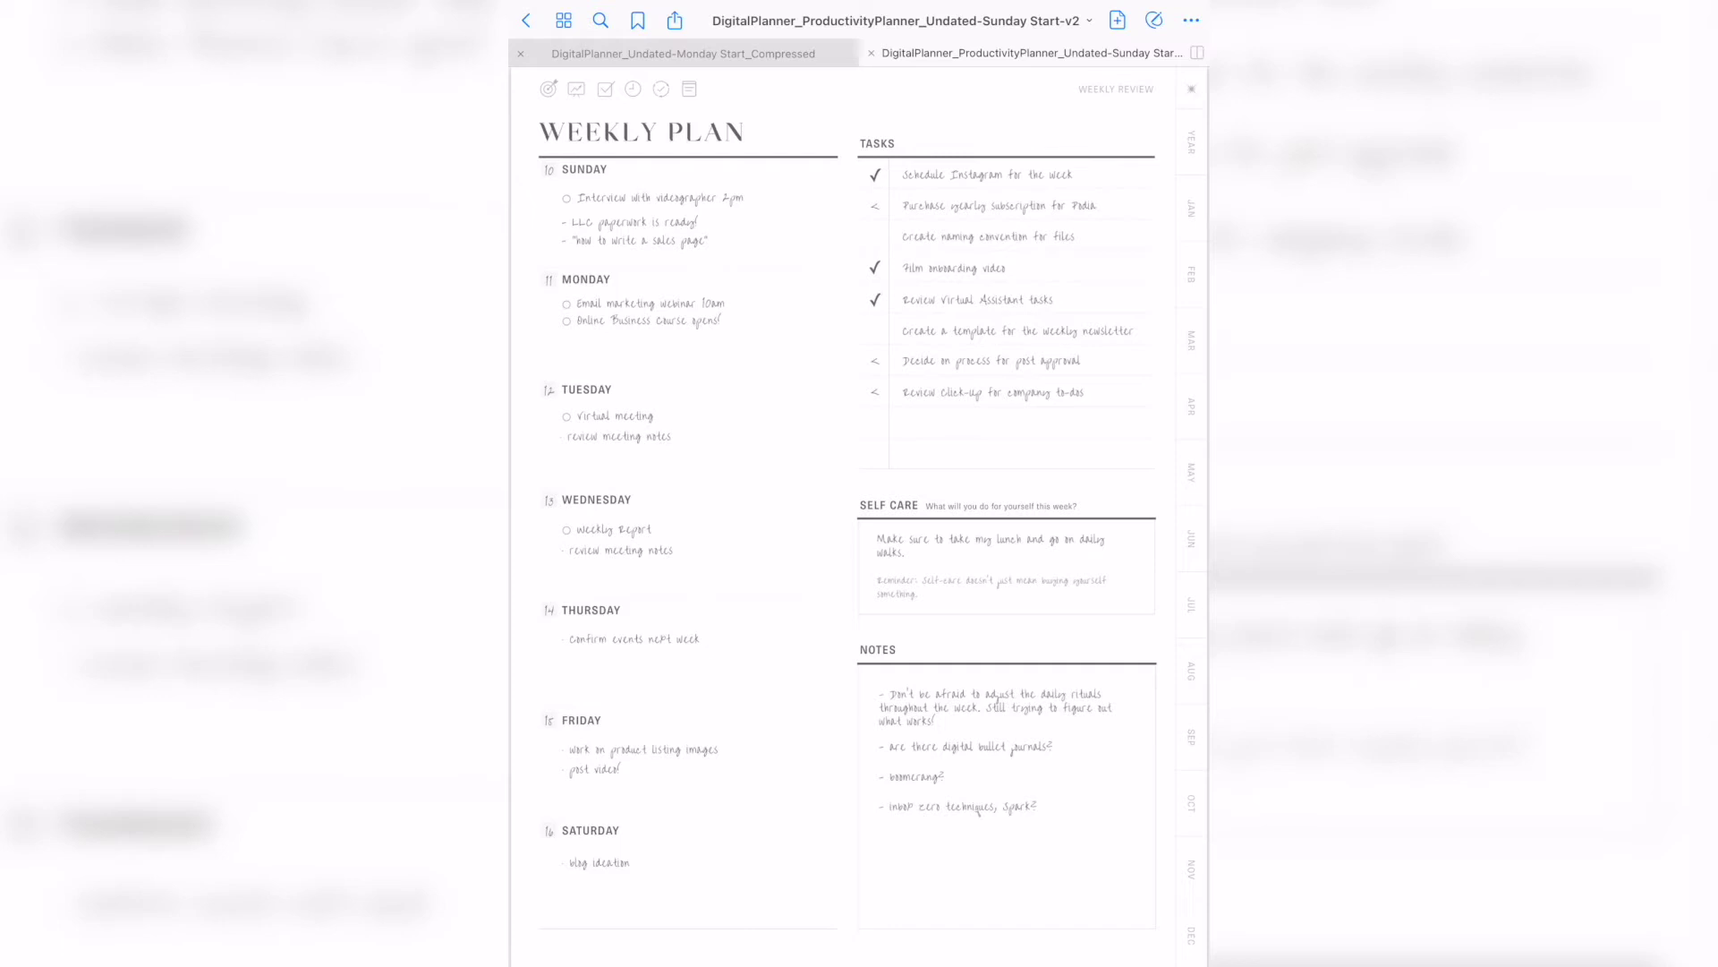
pyautogui.click(550, 499)
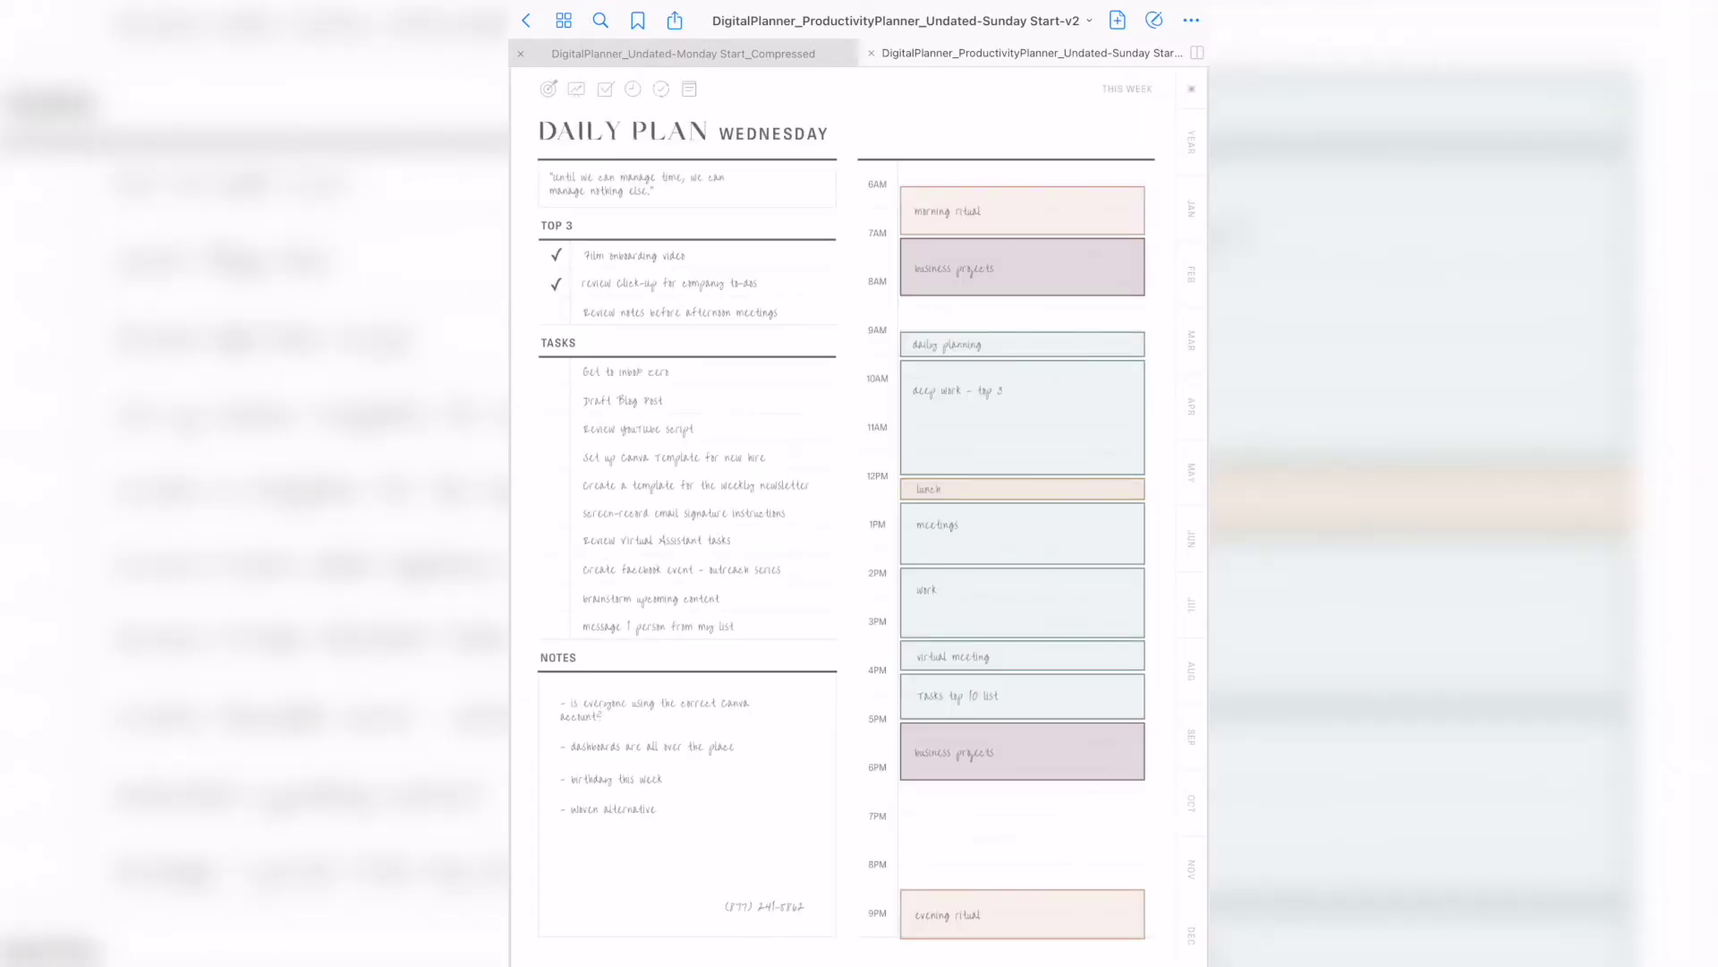
pyautogui.click(1126, 88)
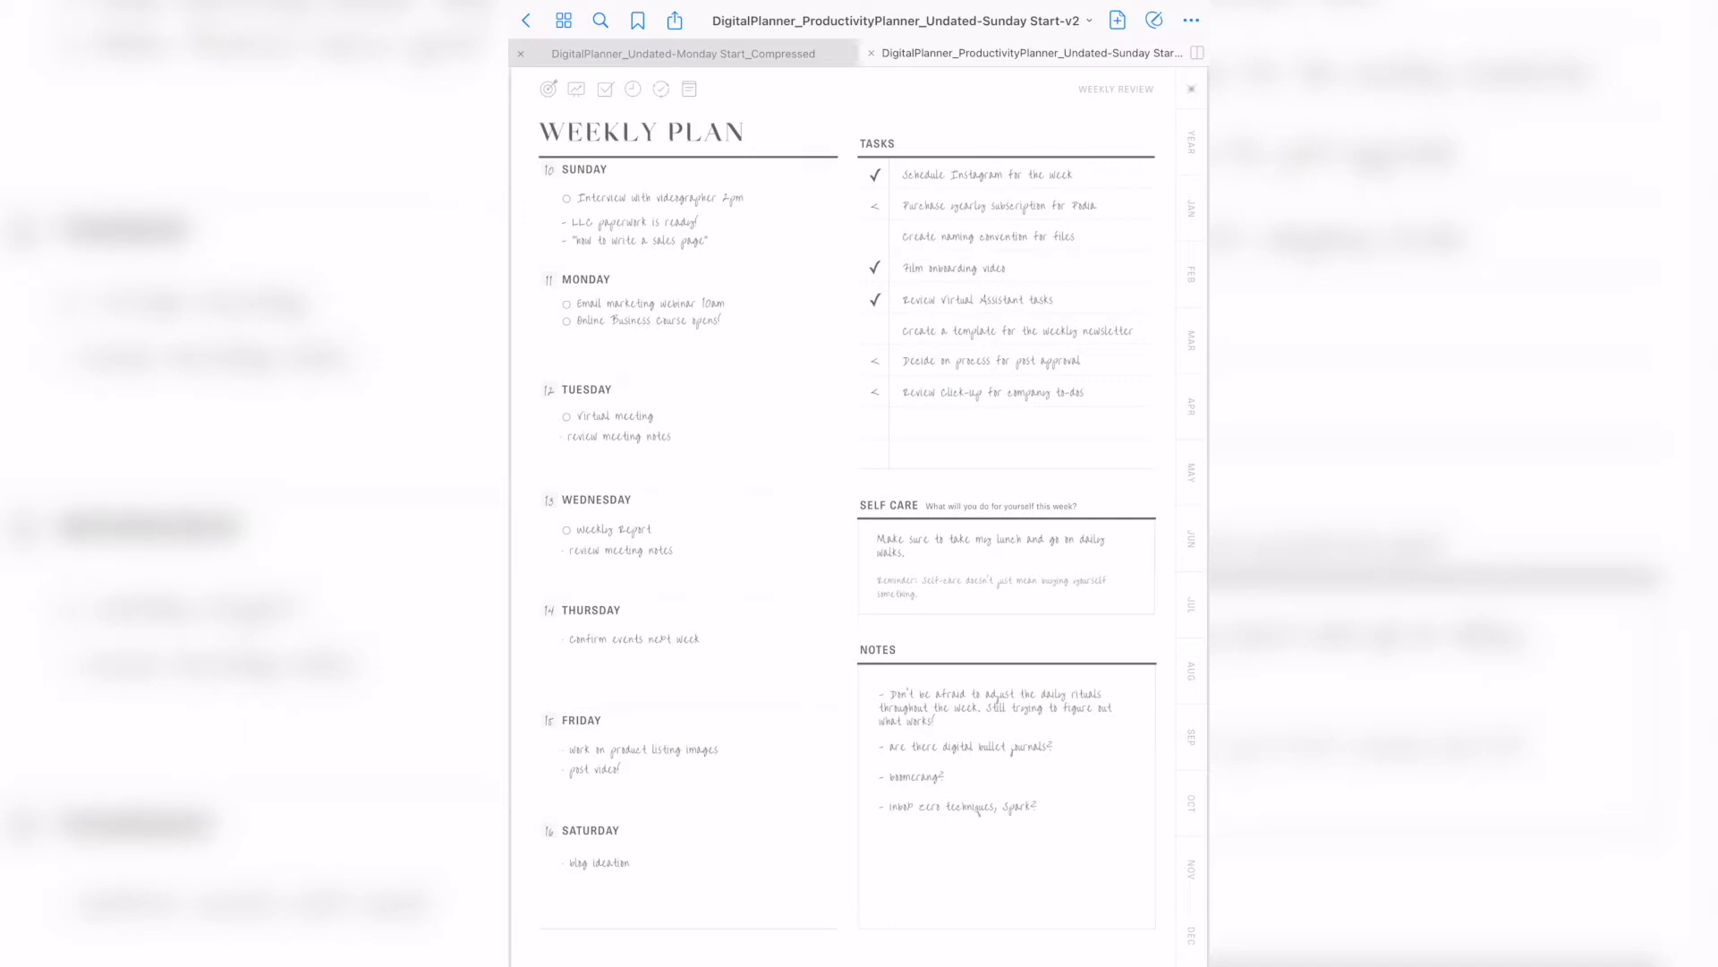
pyautogui.click(1153, 21)
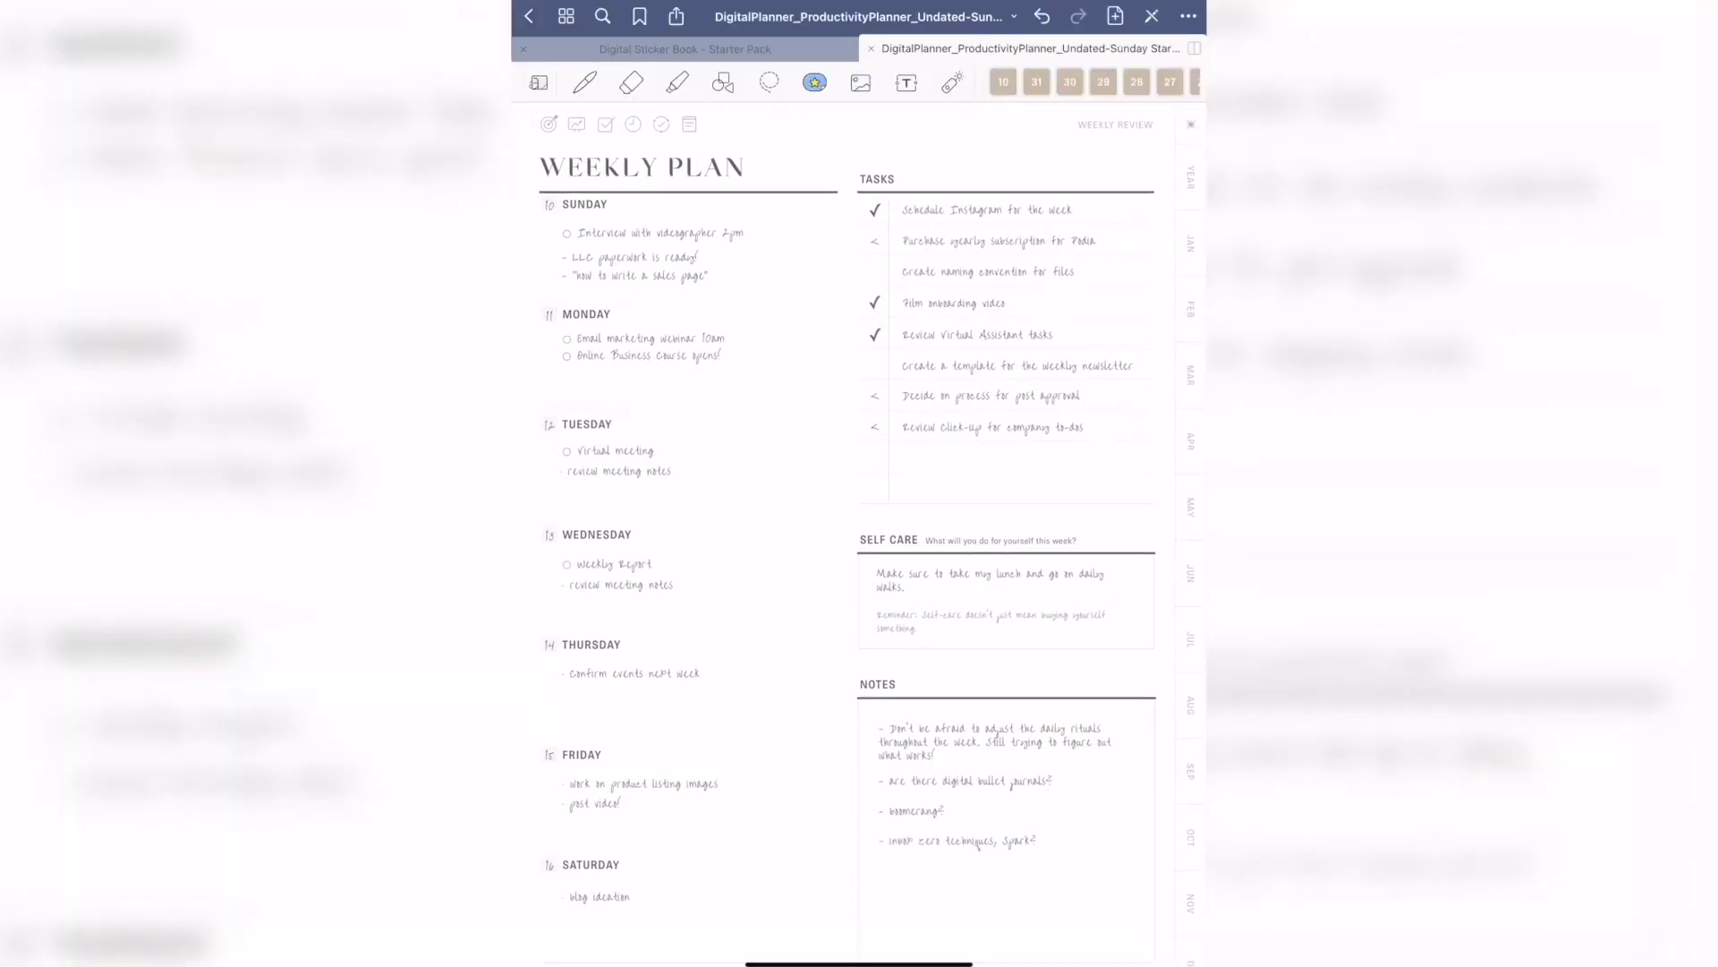
# Step: Place the copper circle sticker from the Basic Shapes pack on the Weekly Plan
pyautogui.click(815, 81)
pyautogui.click(786, 493)
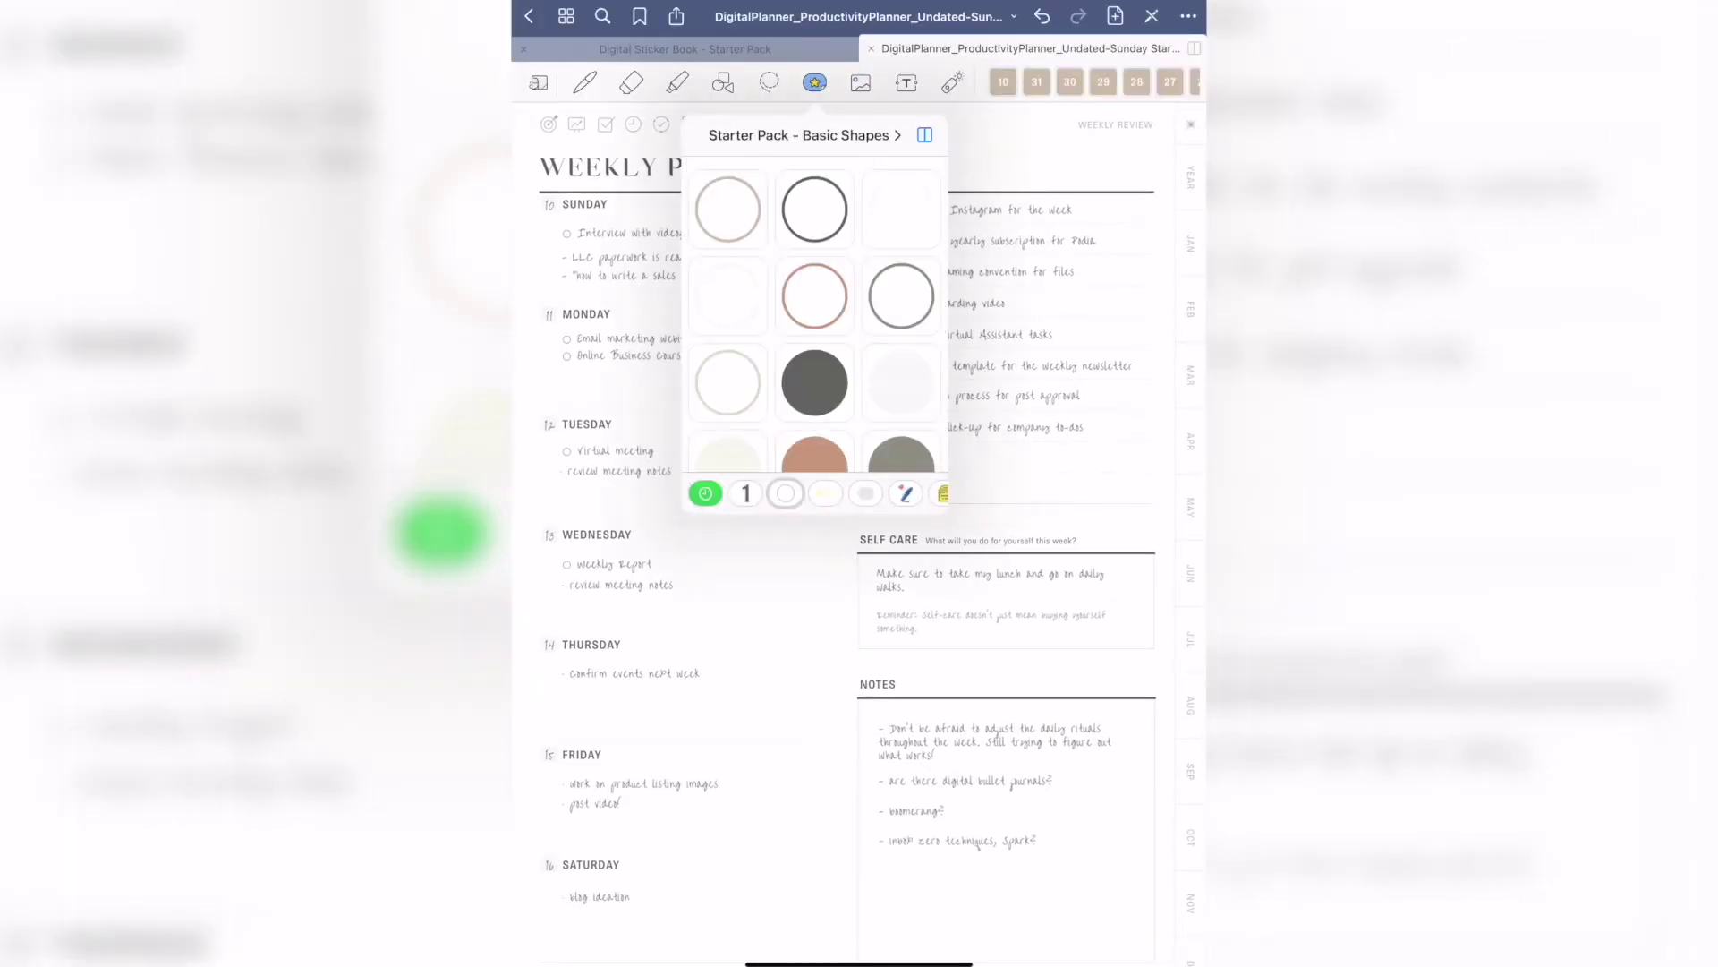
pyautogui.scroll(-1, 814, 314)
pyautogui.click(815, 305)
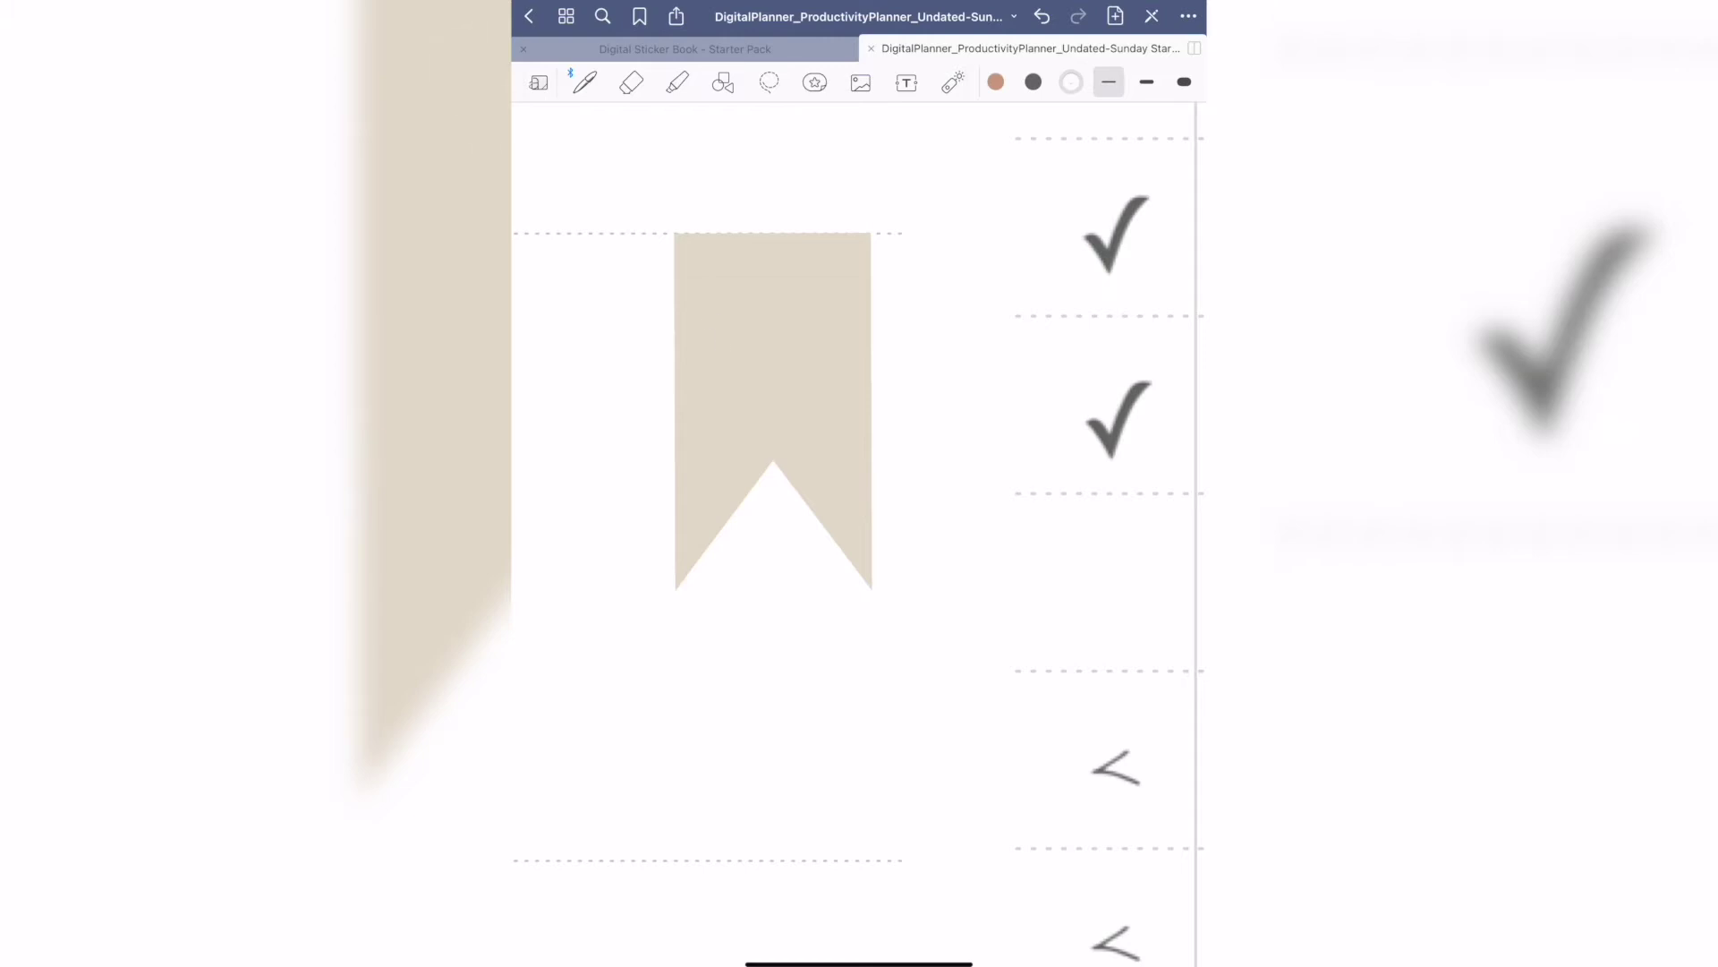
# Step: Handwrite 'bday!' on the beige bookmark sticker
pyautogui.moveTo(707, 322); pyautogui.dragTo(833, 297)
pyautogui.moveTo(723, 370)
pyautogui.mouseDown()
pyautogui.moveTo(748, 403)
pyautogui.moveTo(788, 376)
pyautogui.moveTo(806, 408)
pyautogui.mouseUp()
pyautogui.moveTo(821, 337); pyautogui.dragTo(822, 357)
pyautogui.click(823, 364)
pyautogui.scroll(-5, 772, 403)
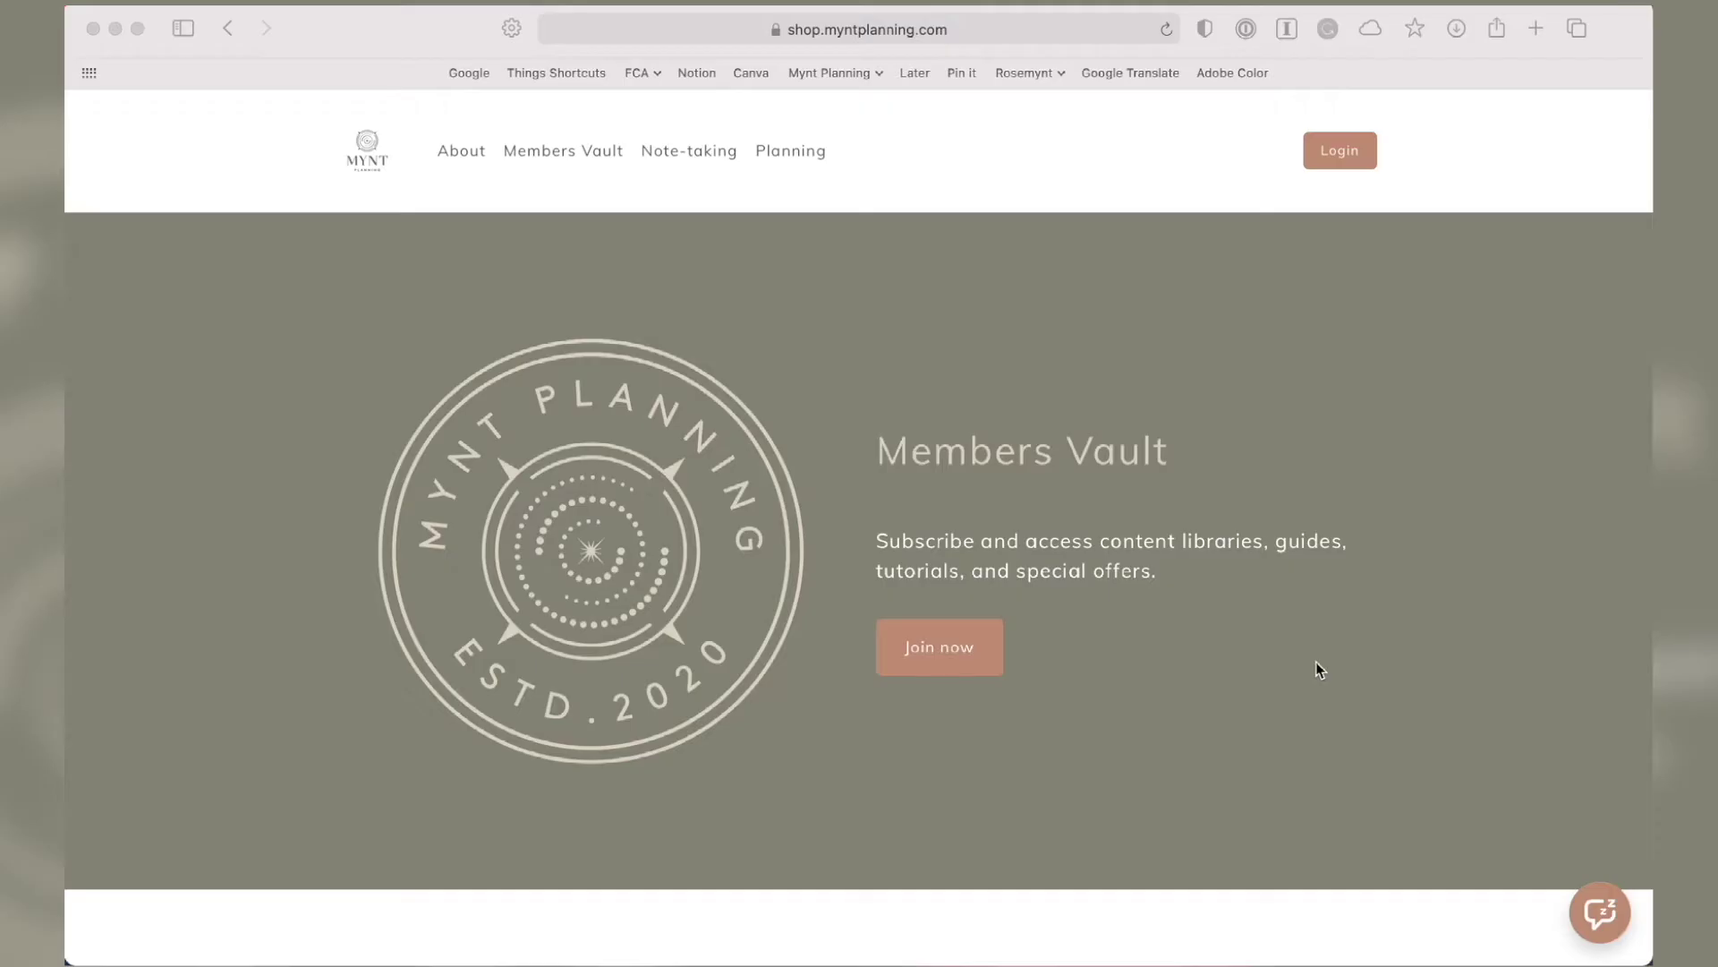
pyautogui.scroll(-2, 1316, 669)
pyautogui.scroll(-4, 1315, 665)
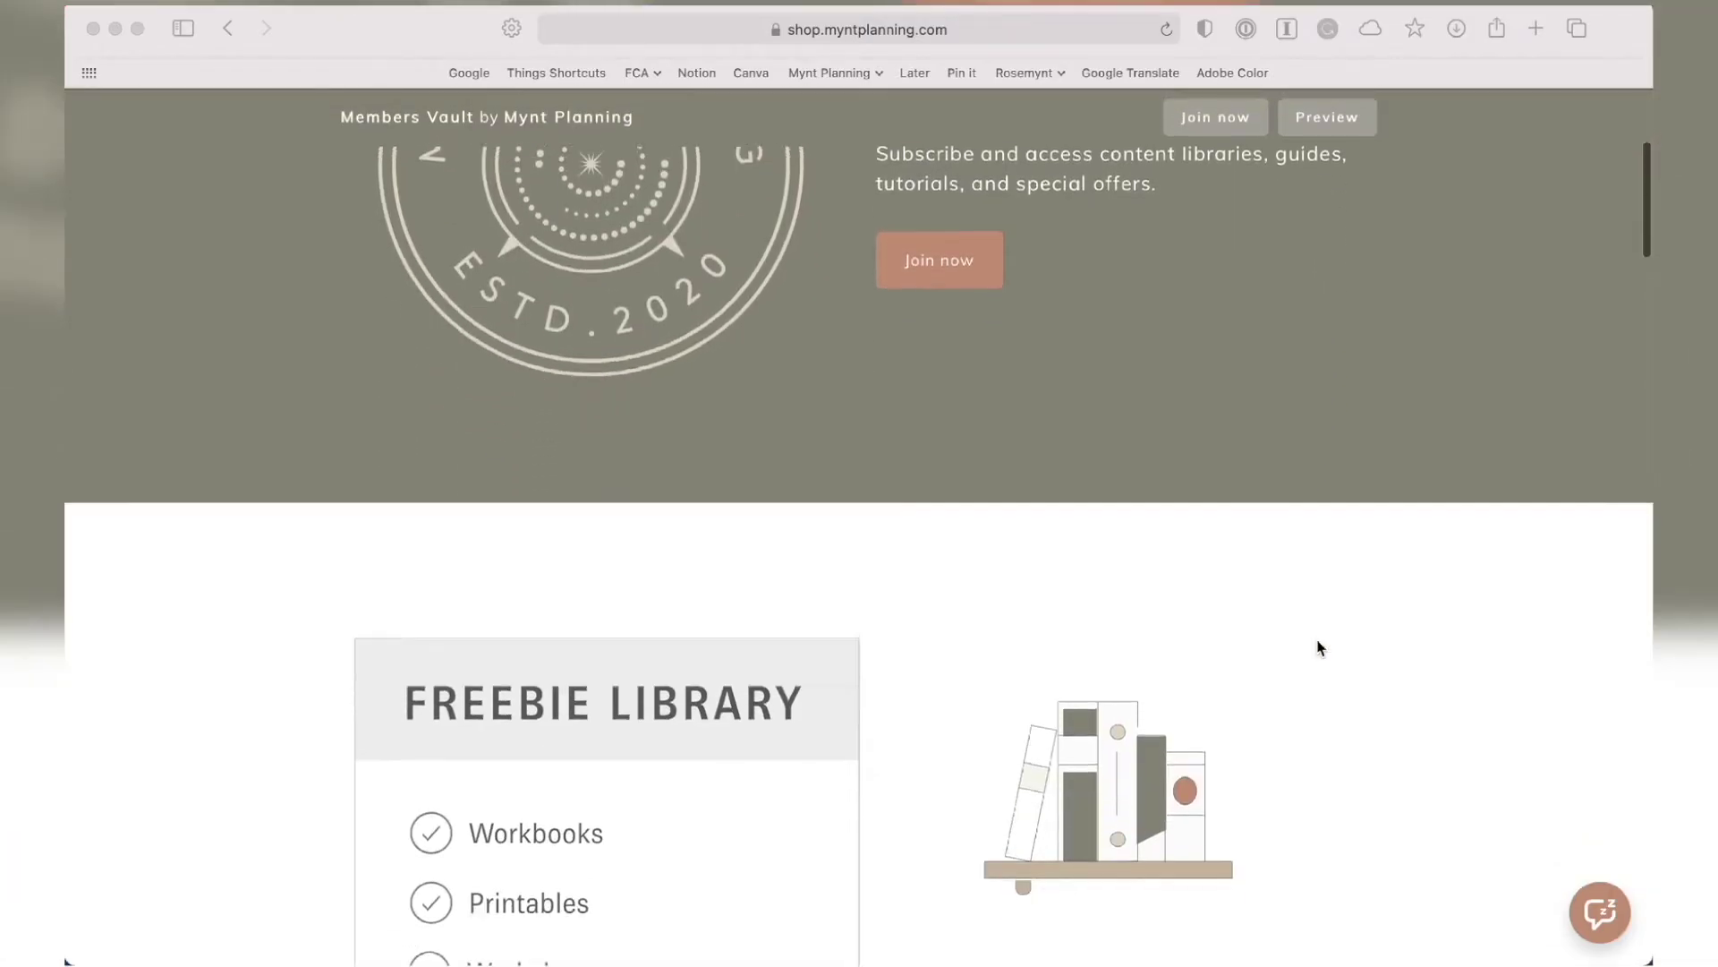
pyautogui.scroll(-2, 1317, 650)
pyautogui.scroll(-3, 1318, 648)
pyautogui.scroll(-2, 1318, 649)
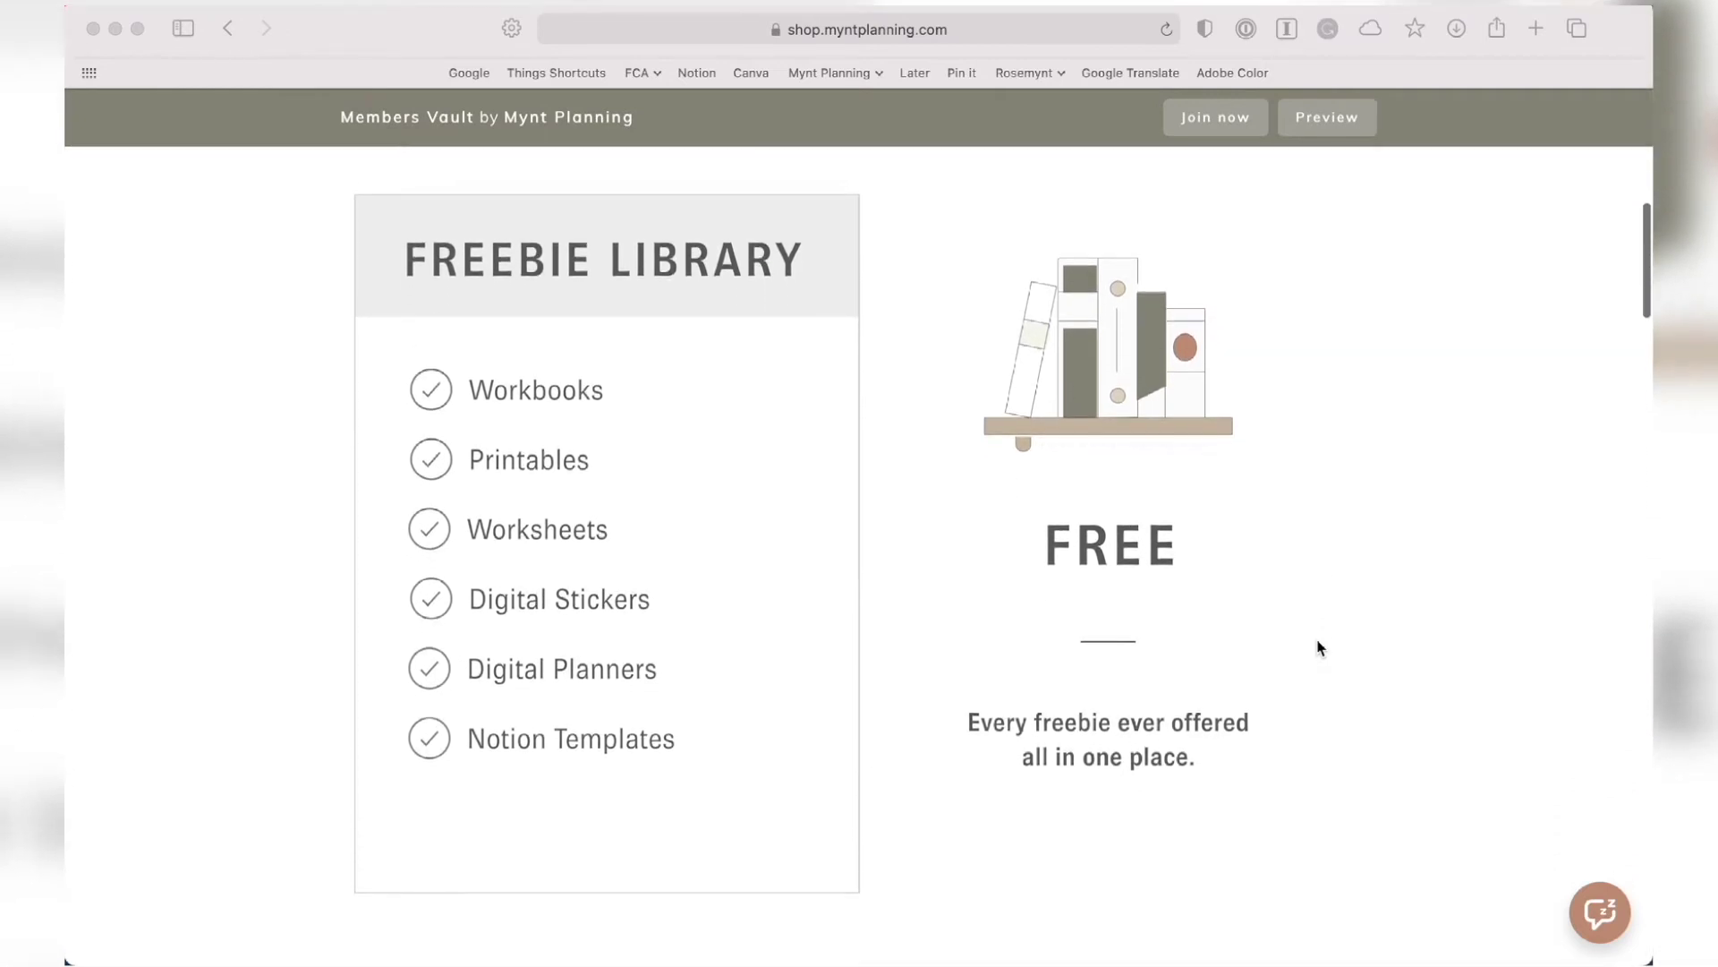
# Step: Join the Members Vault and go to the Undated Digital Planner product page
pyautogui.click(1203, 118)
pyautogui.click(1204, 121)
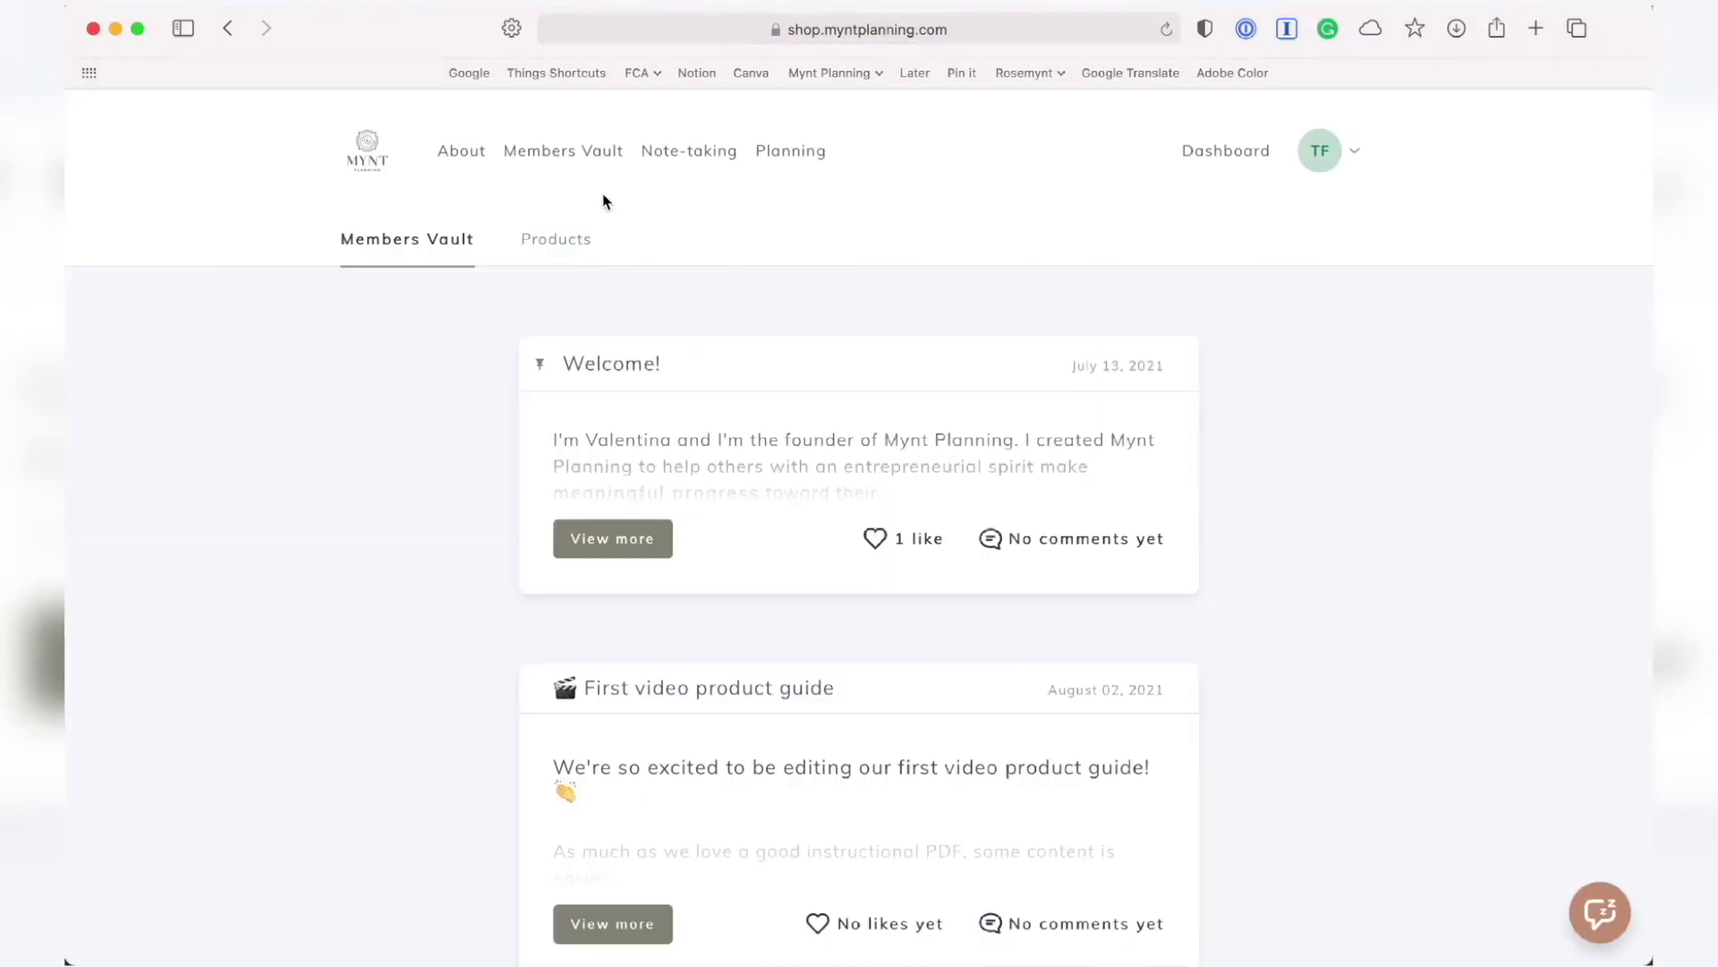
pyautogui.click(555, 239)
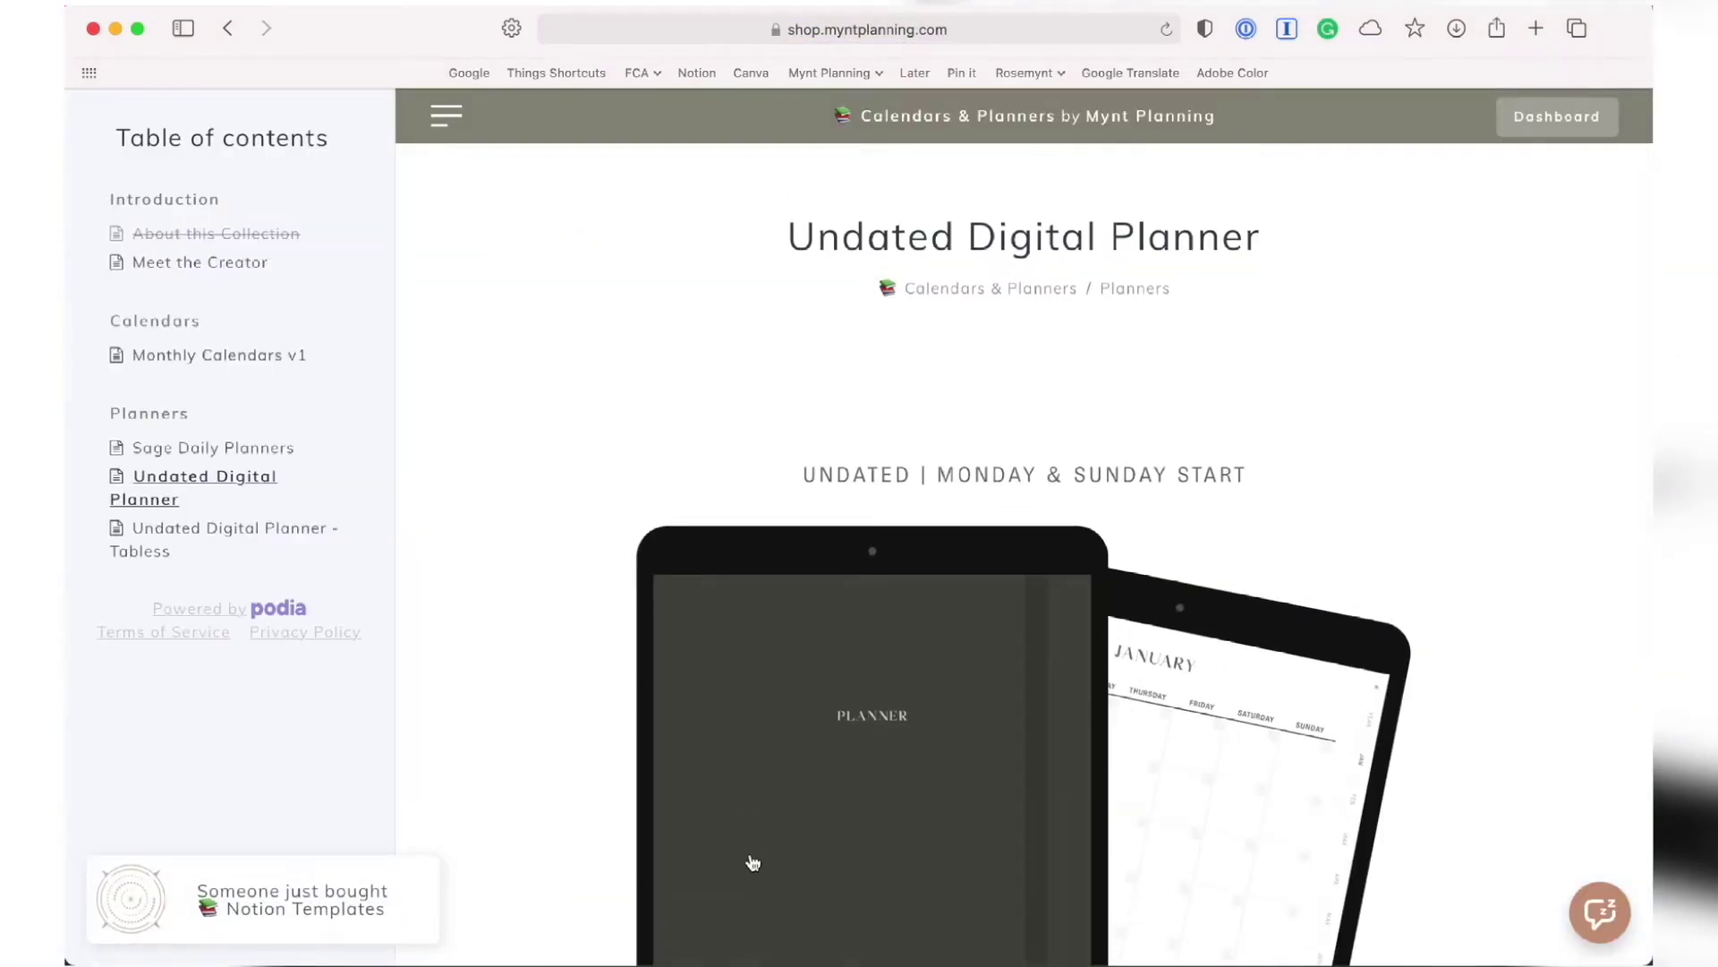
pyautogui.scroll(-3, 753, 860)
pyautogui.scroll(1, 752, 863)
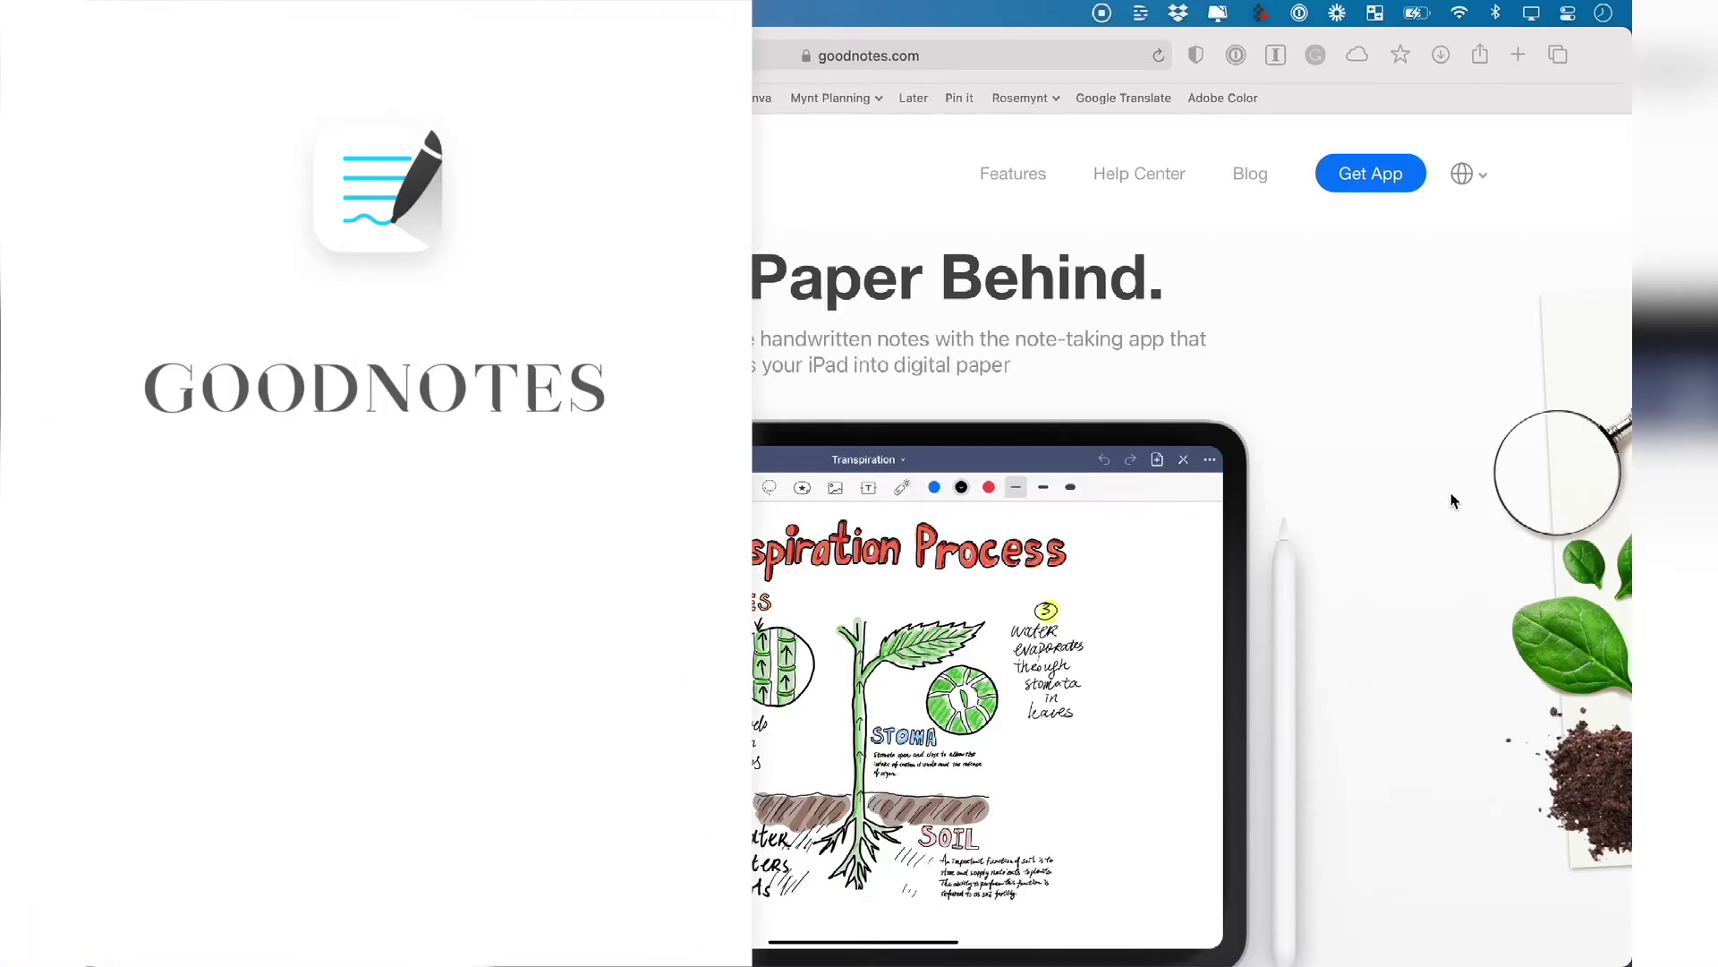
pyautogui.scroll(-3, 1451, 501)
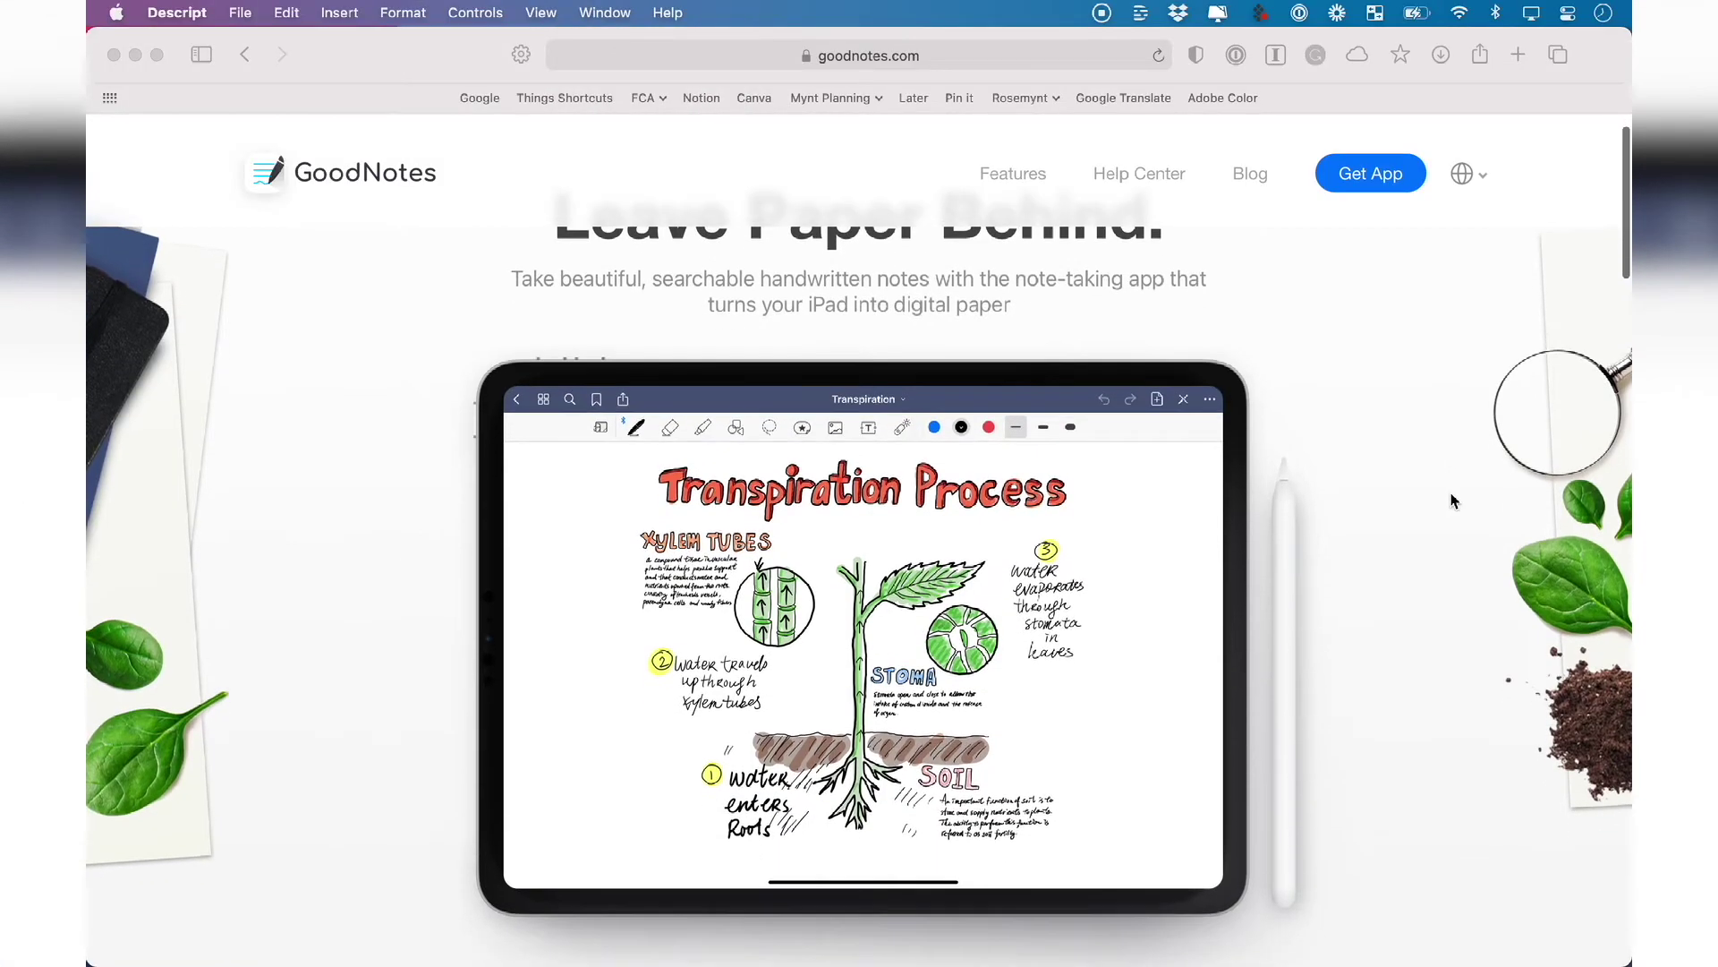
pyautogui.scroll(-1, 1452, 502)
pyautogui.scroll(-2, 1451, 501)
pyautogui.scroll(-1, 1451, 501)
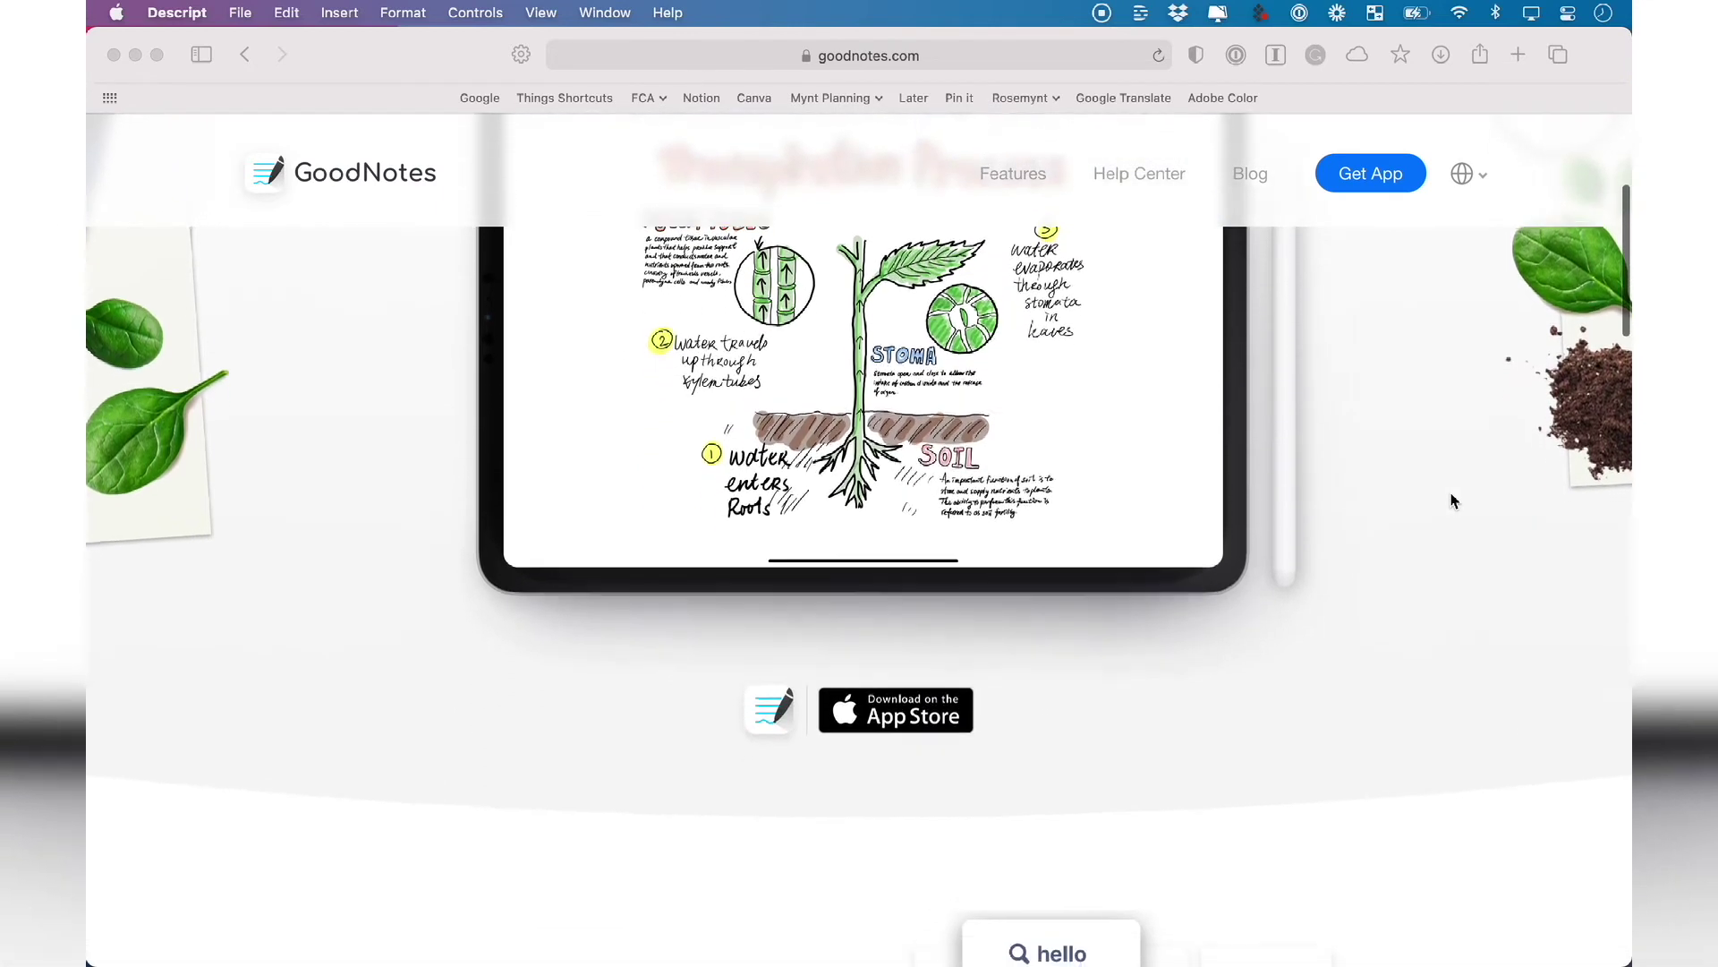
pyautogui.scroll(-1, 1452, 500)
pyautogui.scroll(-1, 1451, 501)
pyautogui.scroll(-1, 1451, 502)
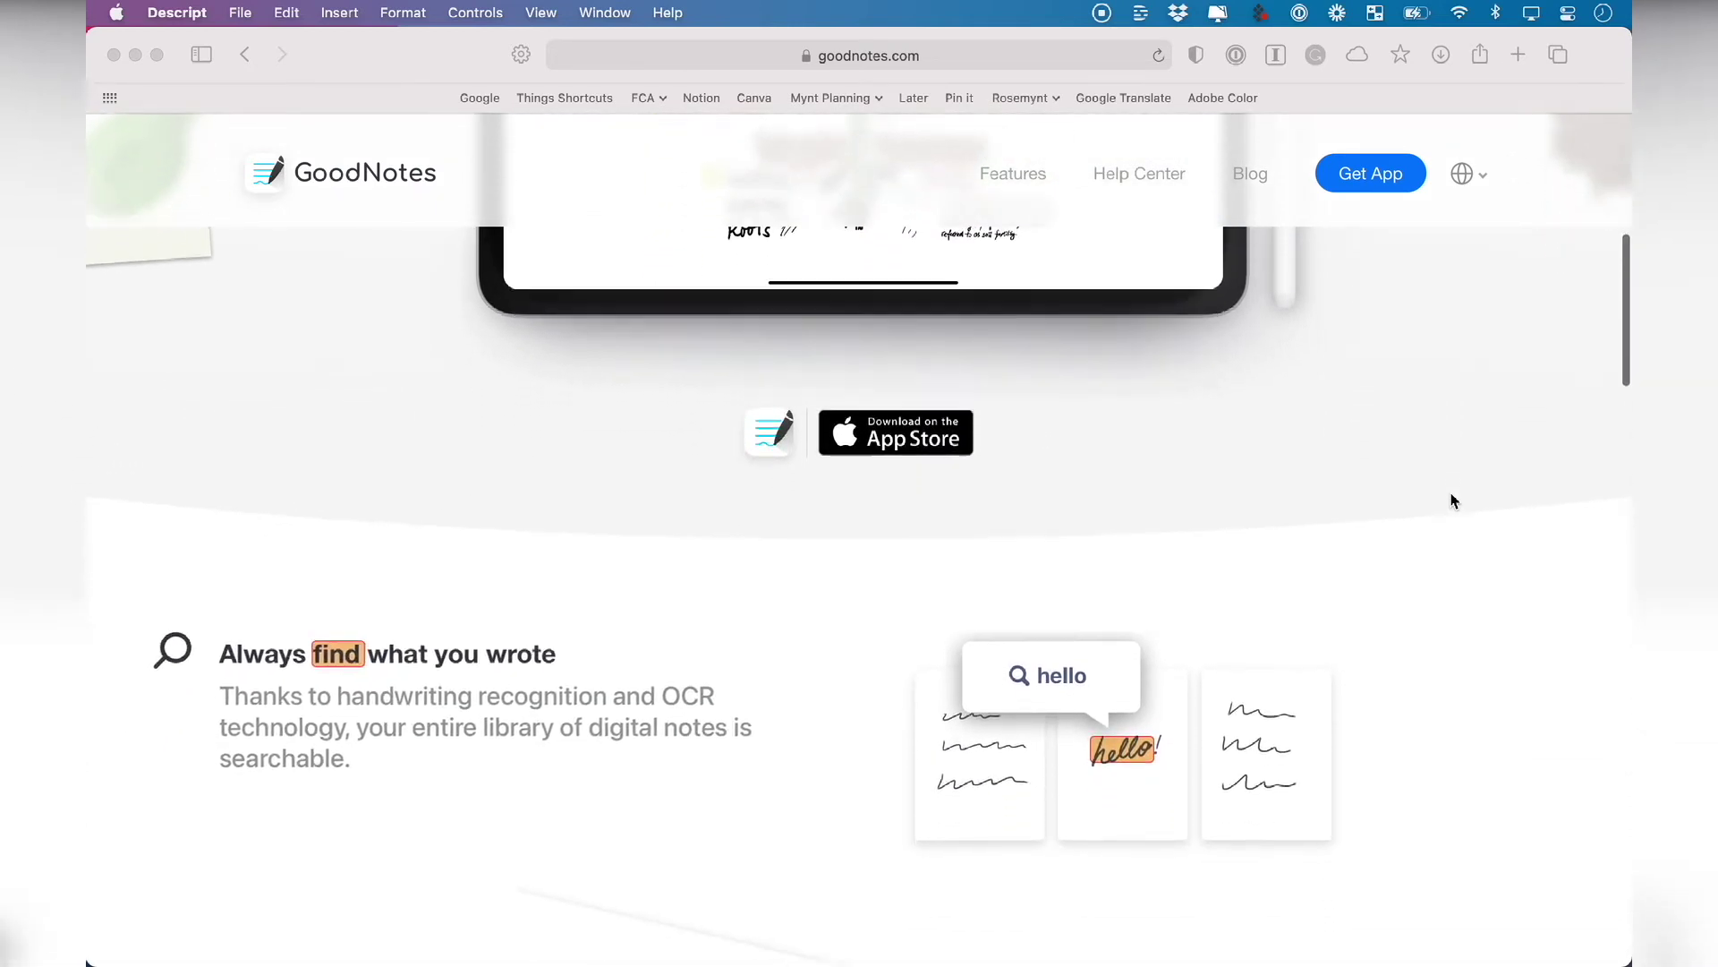
pyautogui.scroll(-1, 1451, 501)
pyautogui.scroll(-1, 1451, 501)
pyautogui.scroll(-1, 1451, 500)
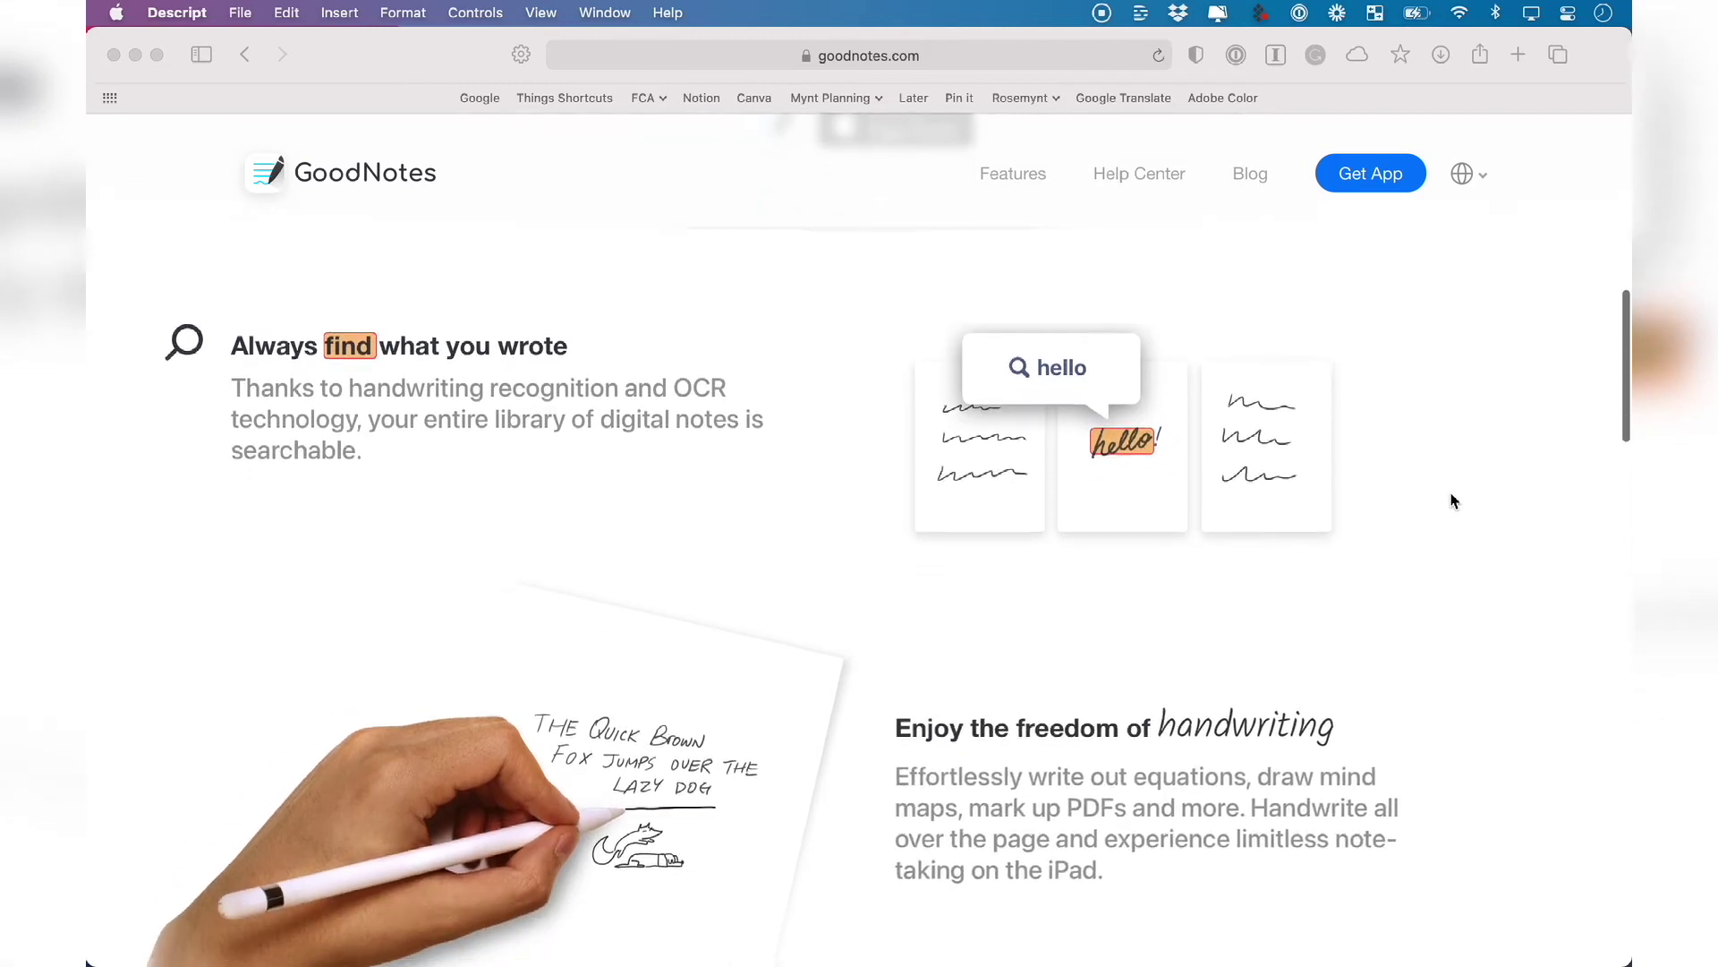
pyautogui.scroll(-1, 1452, 501)
pyautogui.scroll(-1, 1451, 501)
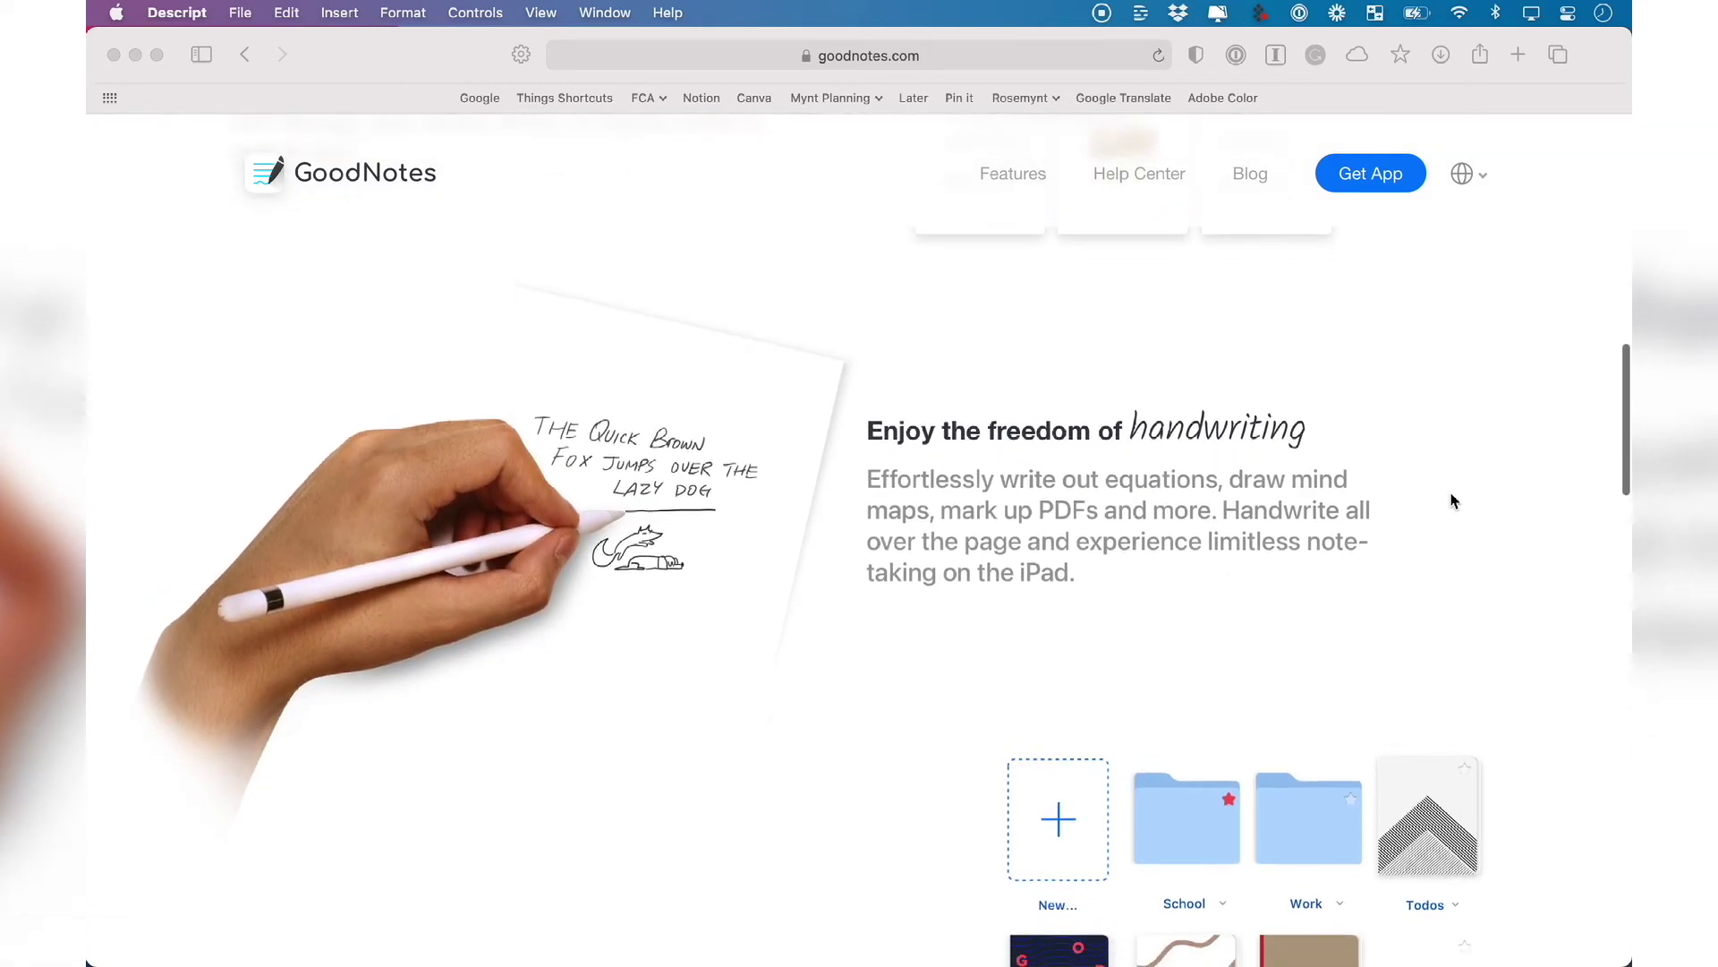
pyautogui.scroll(-2, 1451, 501)
pyautogui.scroll(-2, 1452, 501)
pyautogui.scroll(-1, 1452, 501)
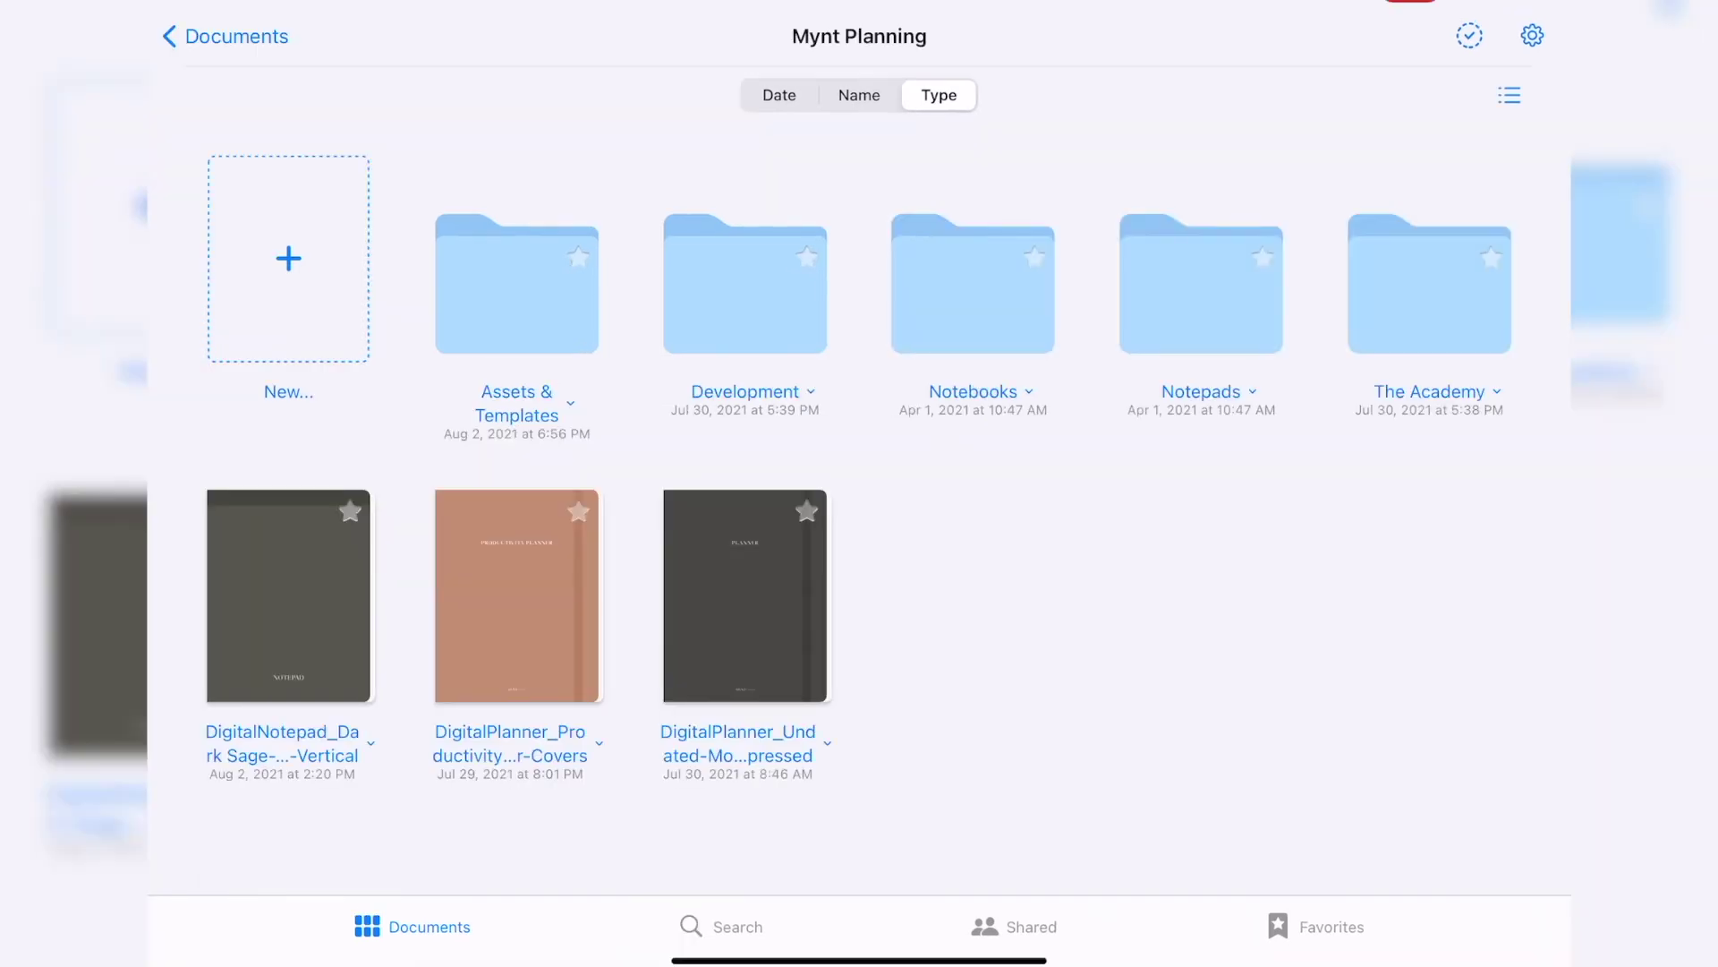
# Step: Sort documents by date, name, then type, toggle list view, and open the productivity planner
pyautogui.click(778, 94)
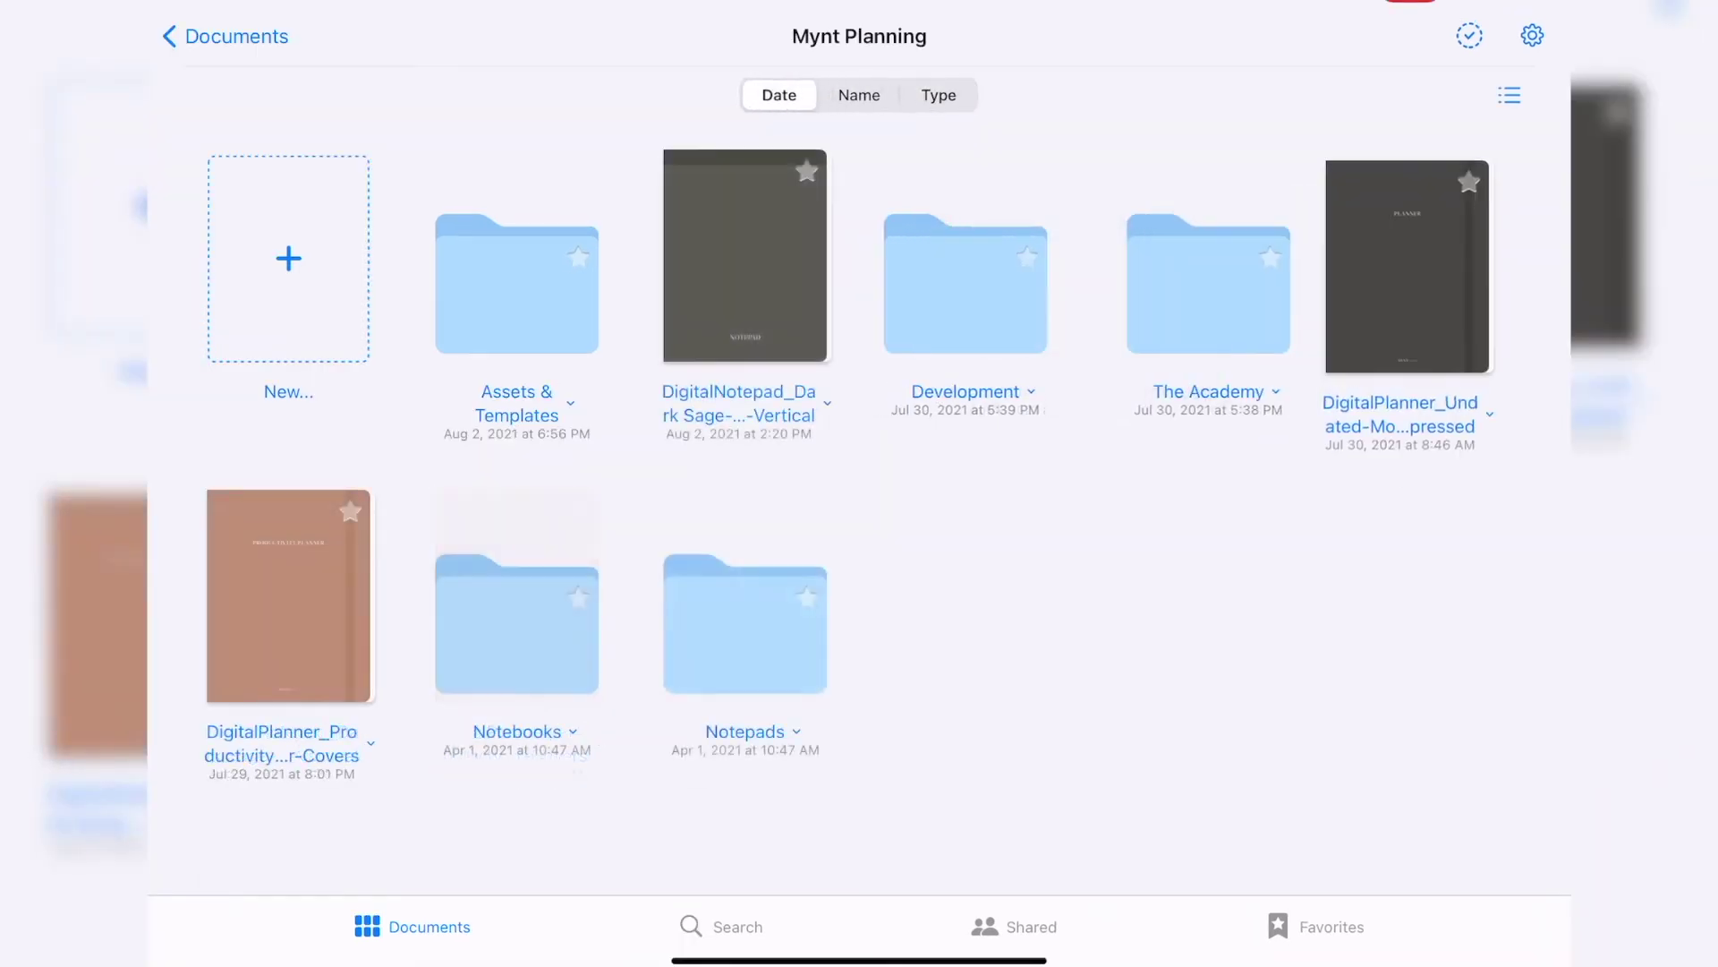
pyautogui.click(859, 94)
pyautogui.click(939, 94)
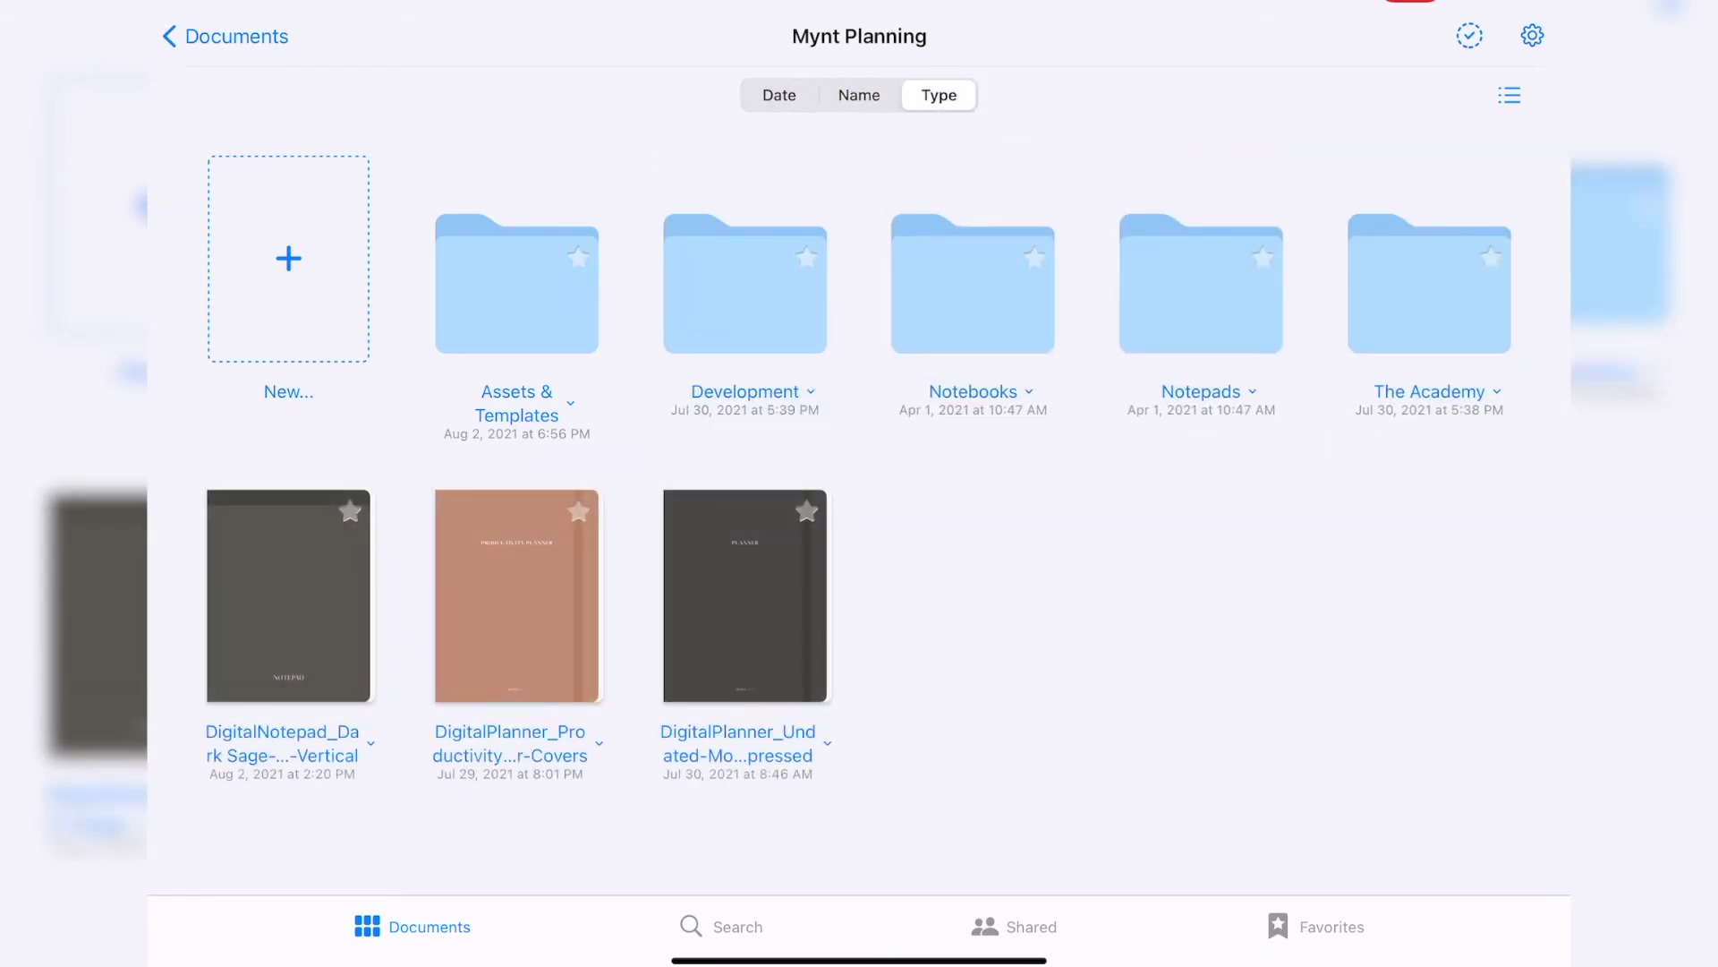
pyautogui.click(1509, 94)
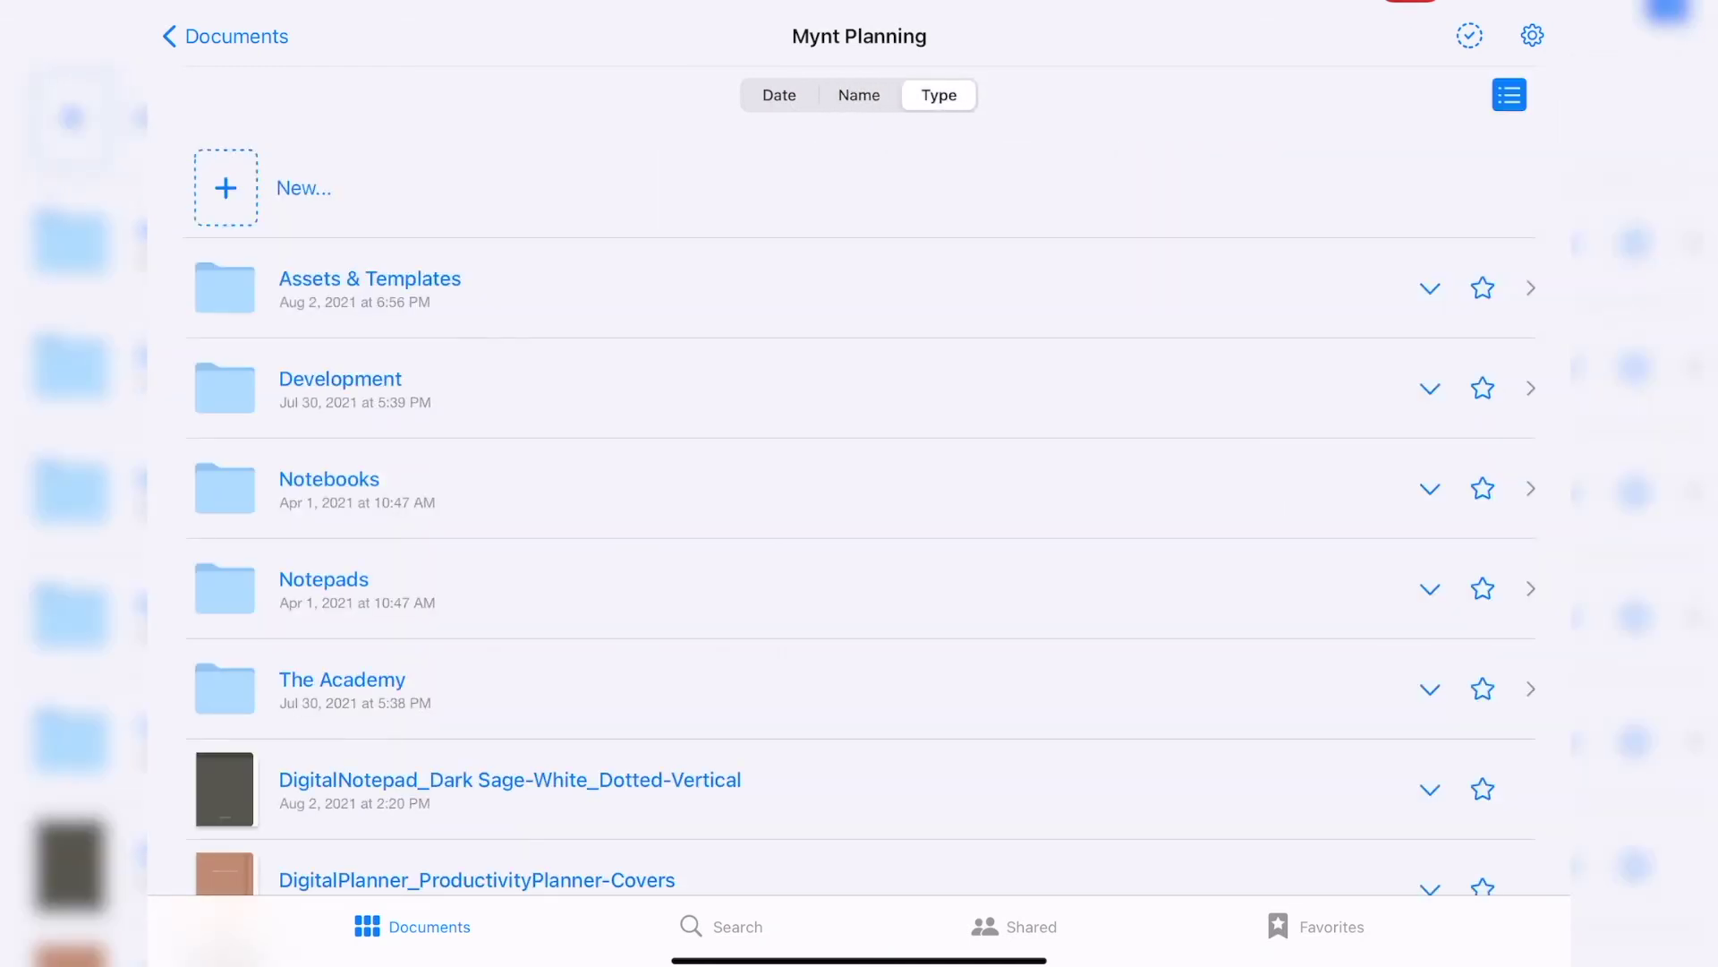
pyautogui.click(1509, 94)
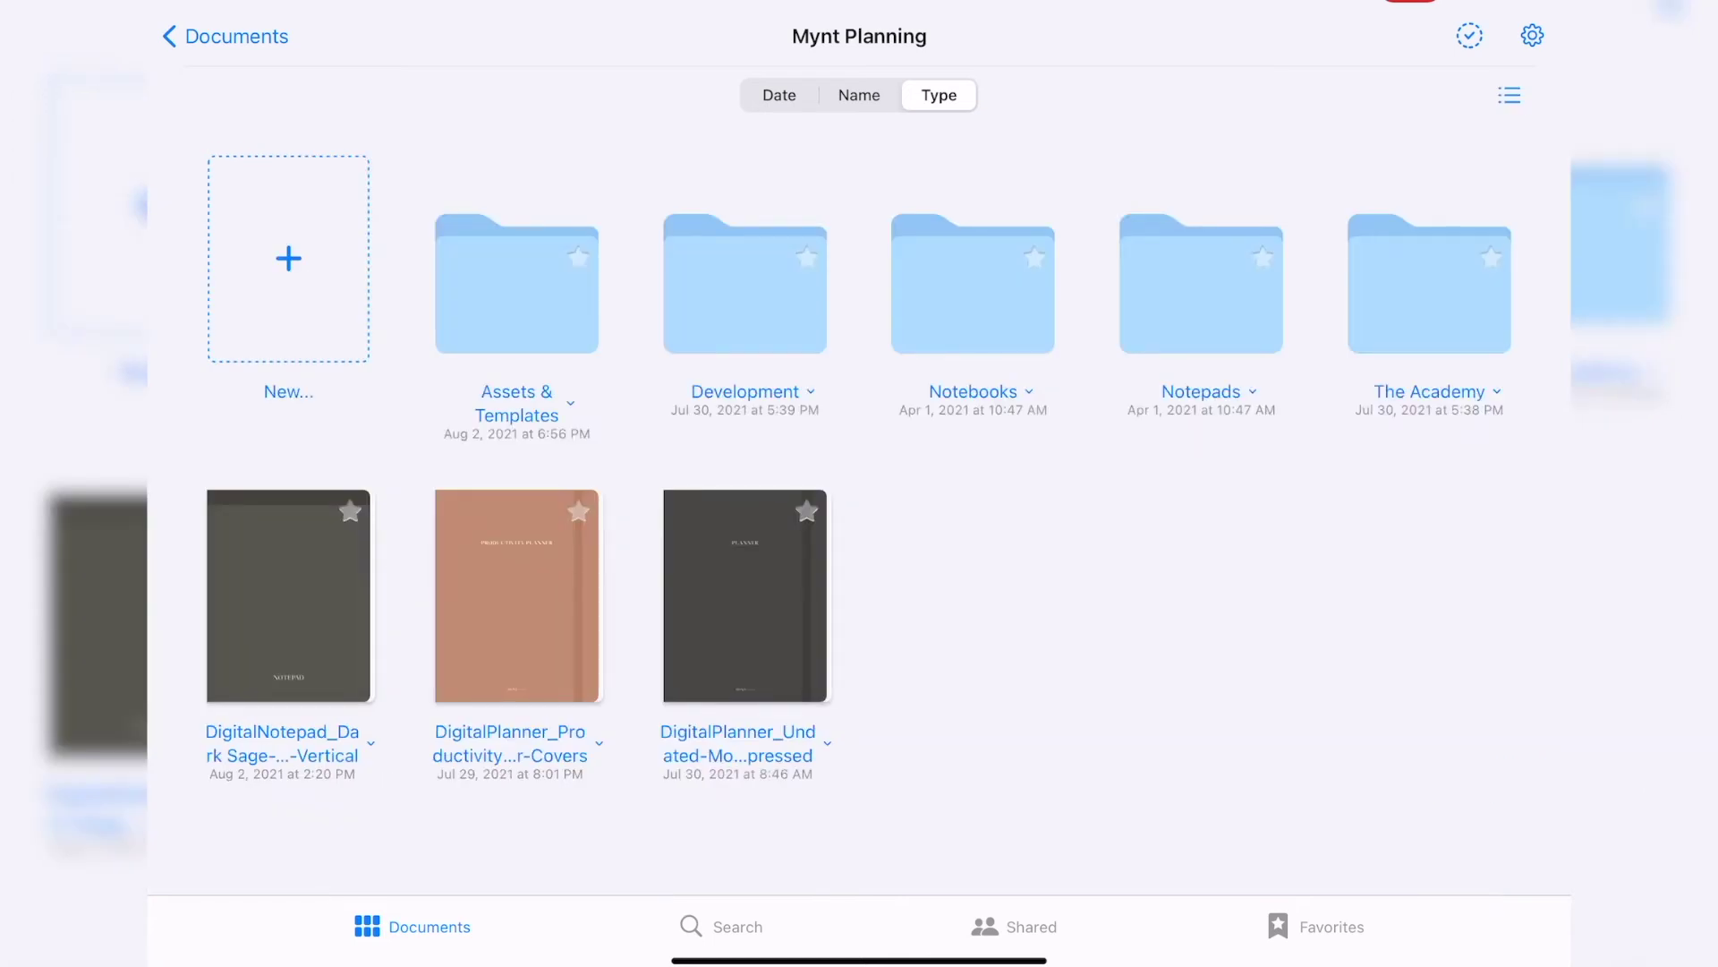
pyautogui.click(746, 285)
pyautogui.click(749, 255)
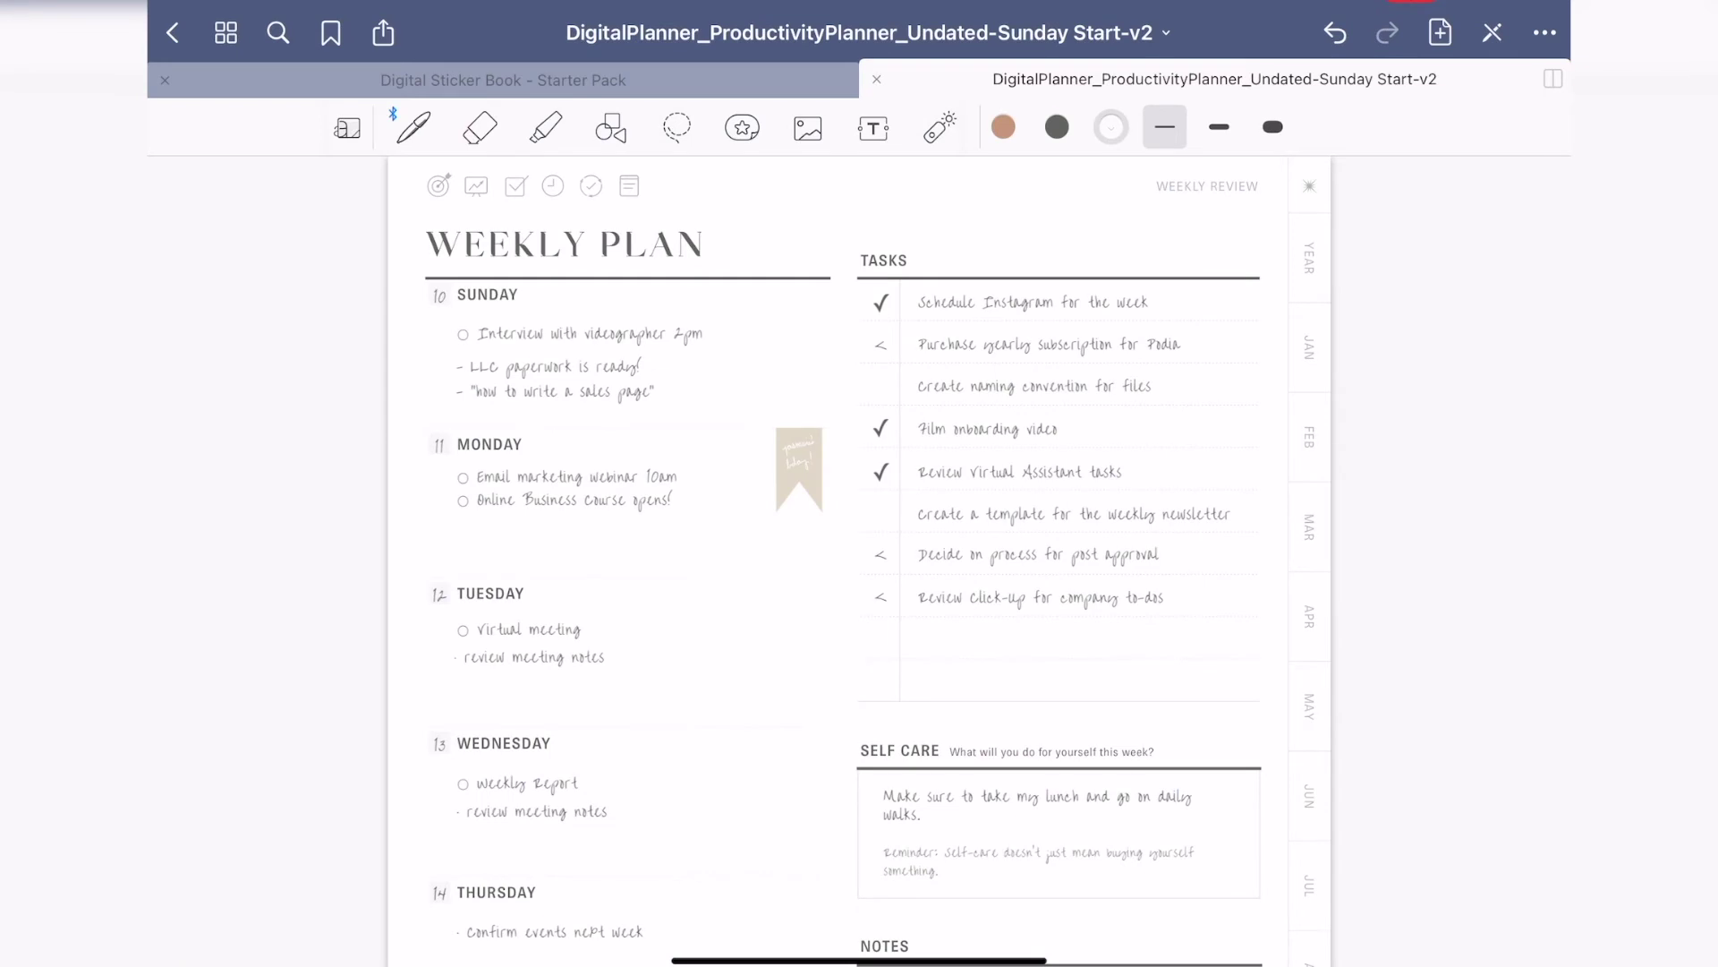
# Step: Review the planner's page thumbnails, favorites and outline, then close the overview
pyautogui.click(225, 33)
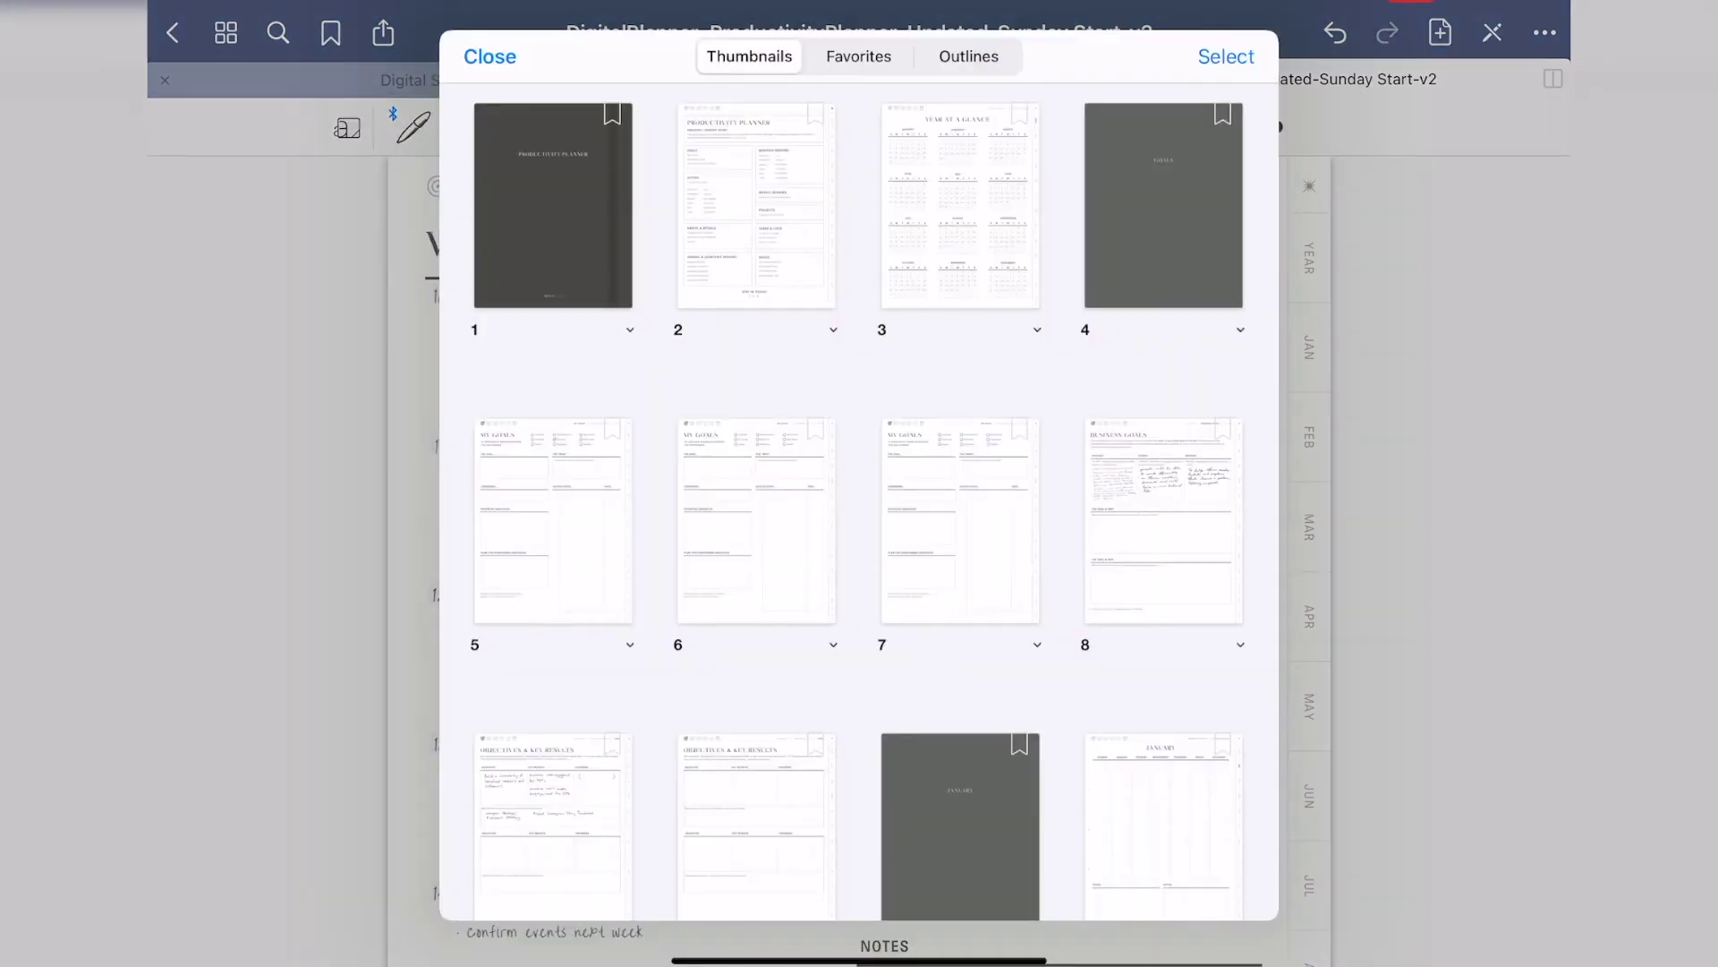
pyautogui.click(858, 57)
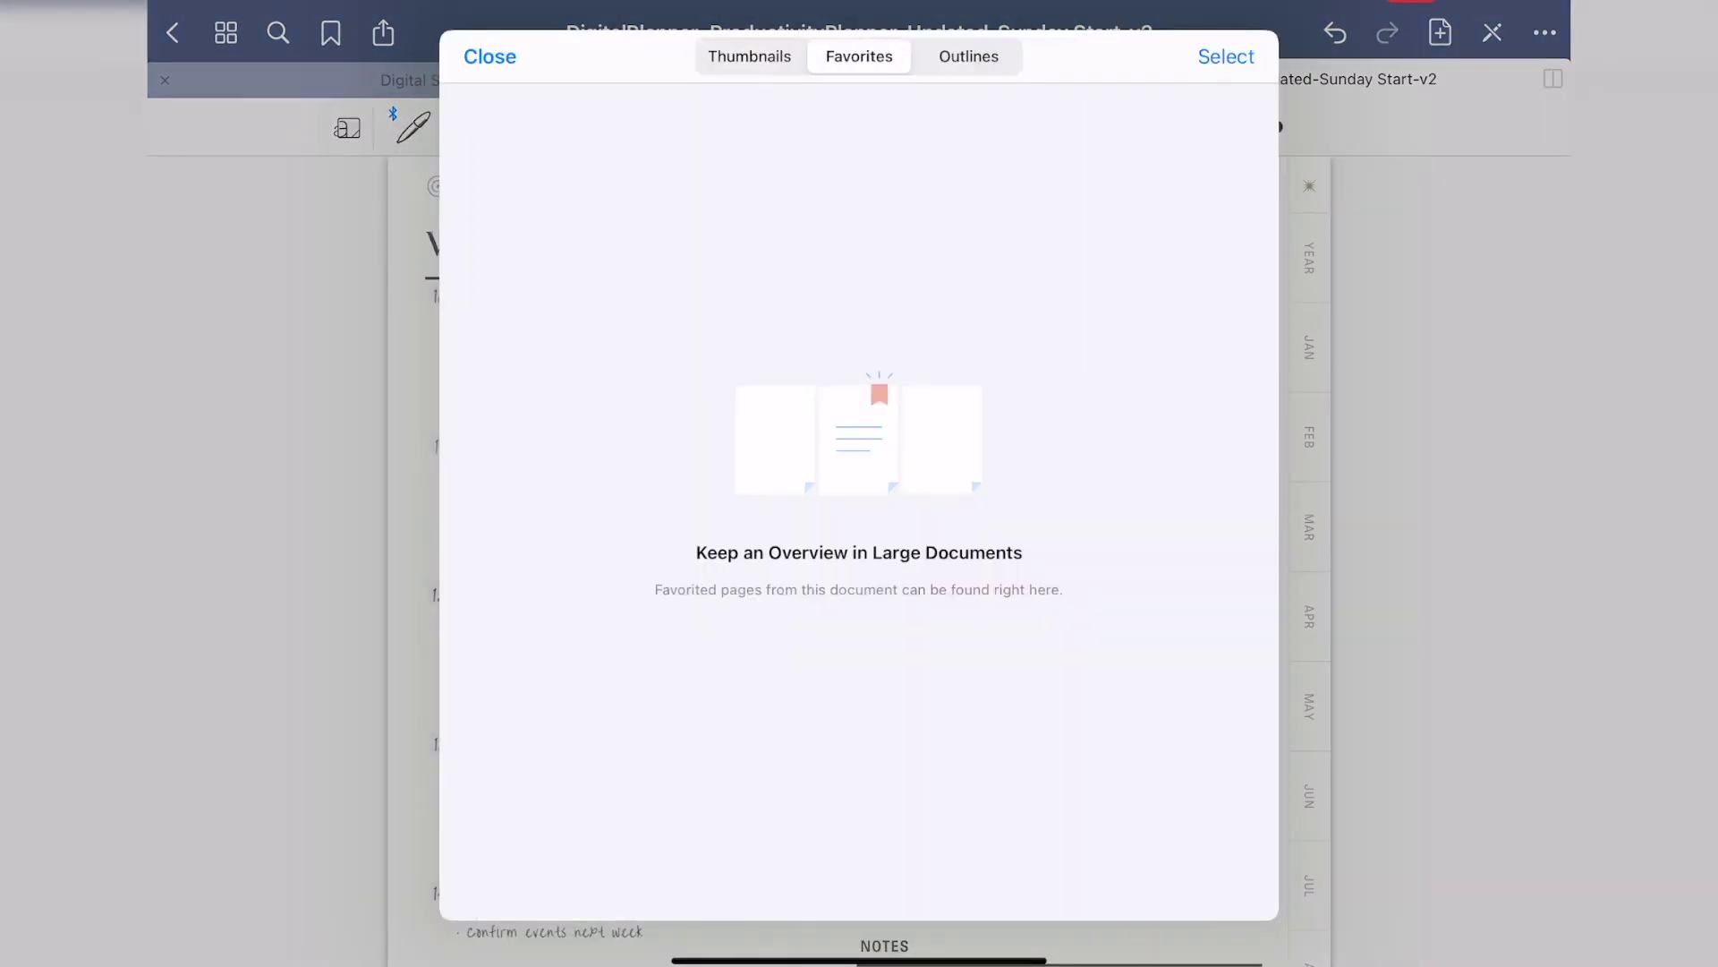
pyautogui.click(968, 57)
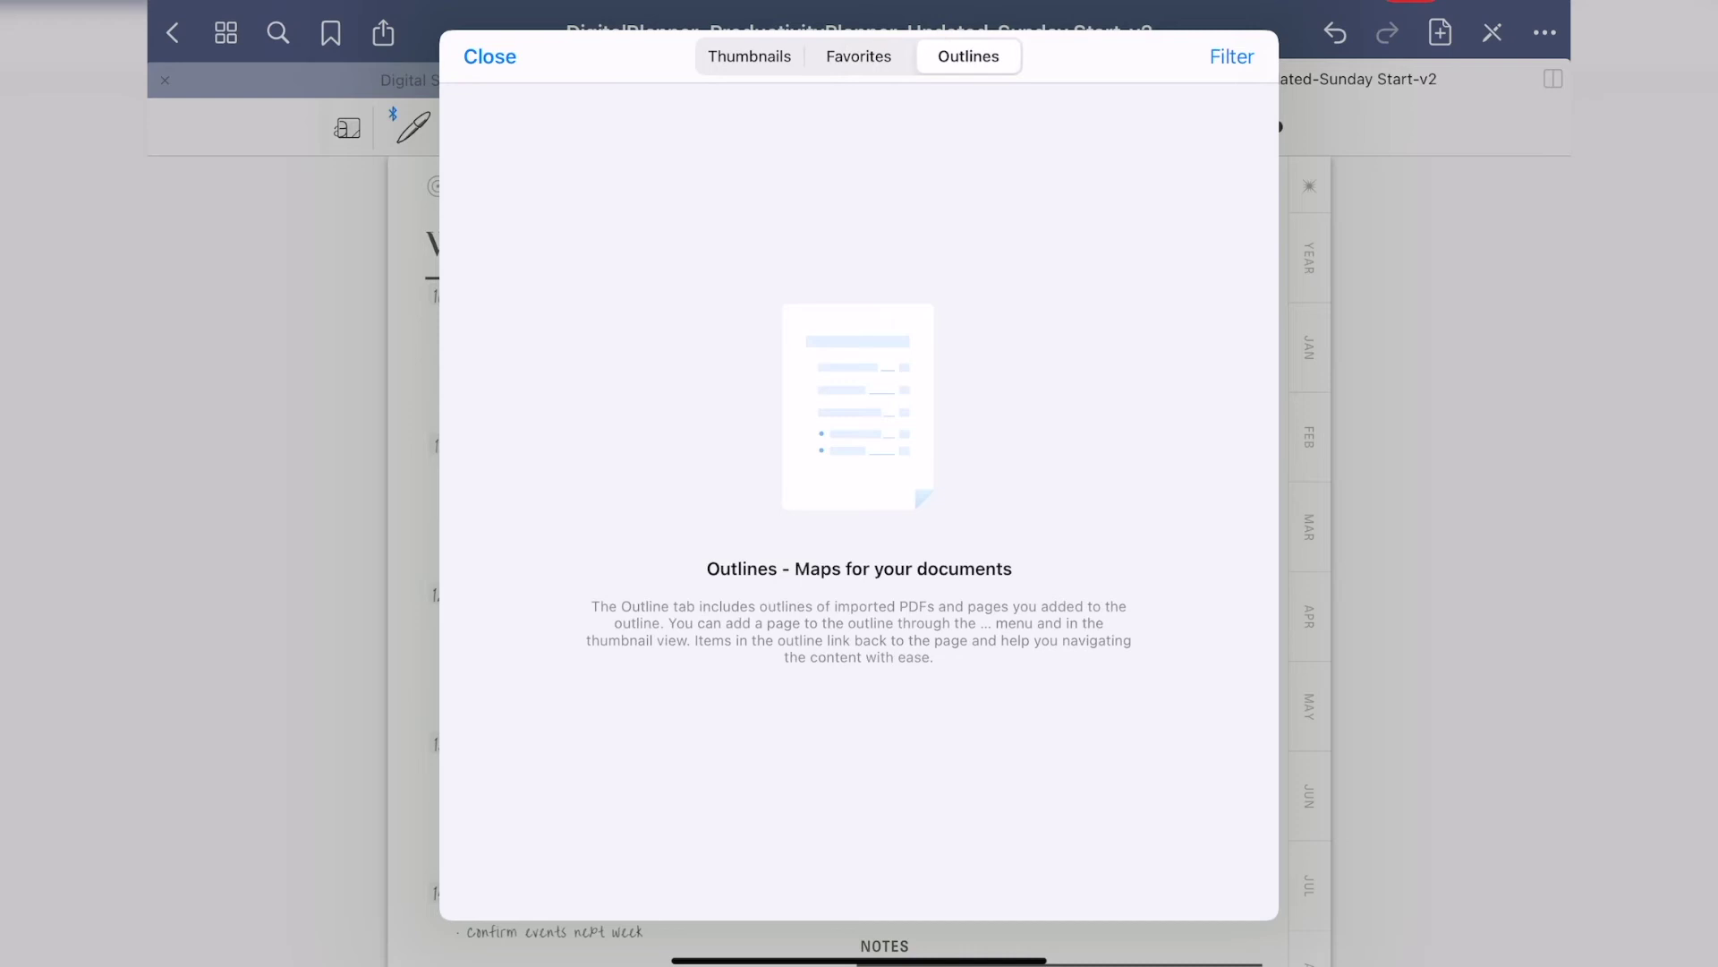
pyautogui.click(488, 56)
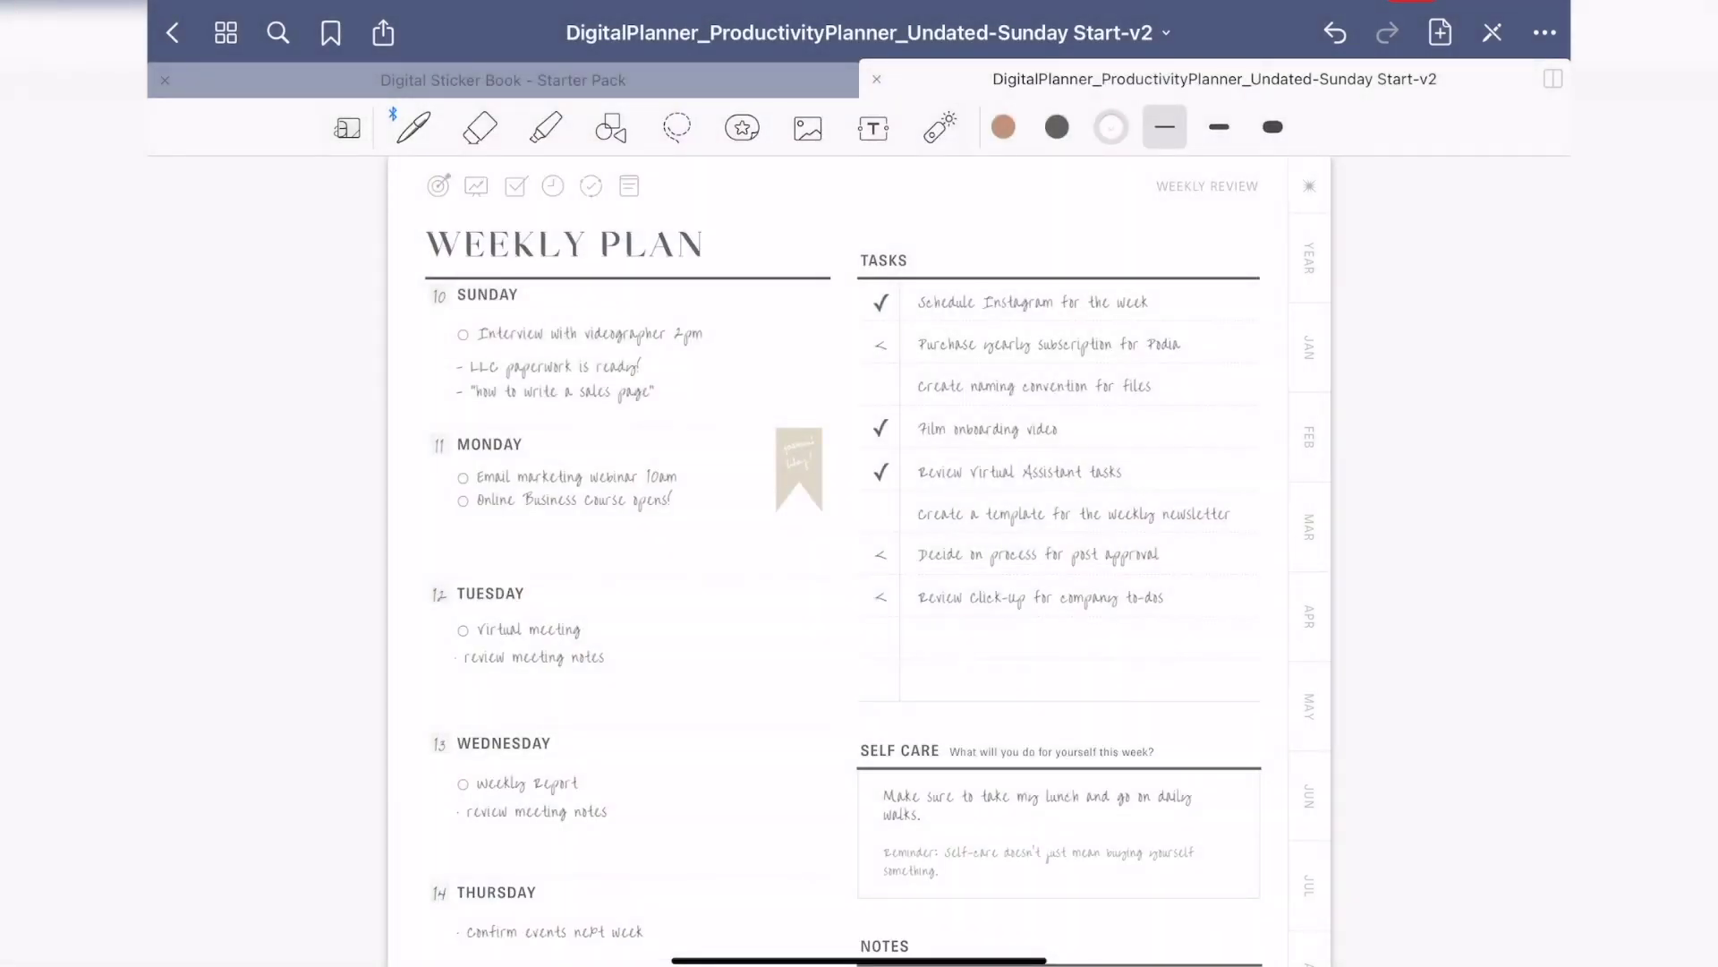
# Step: Place the terracotta lined-note sticker beside Tuesday, shrunk and tilted into position
pyautogui.click(741, 127)
pyautogui.click(742, 128)
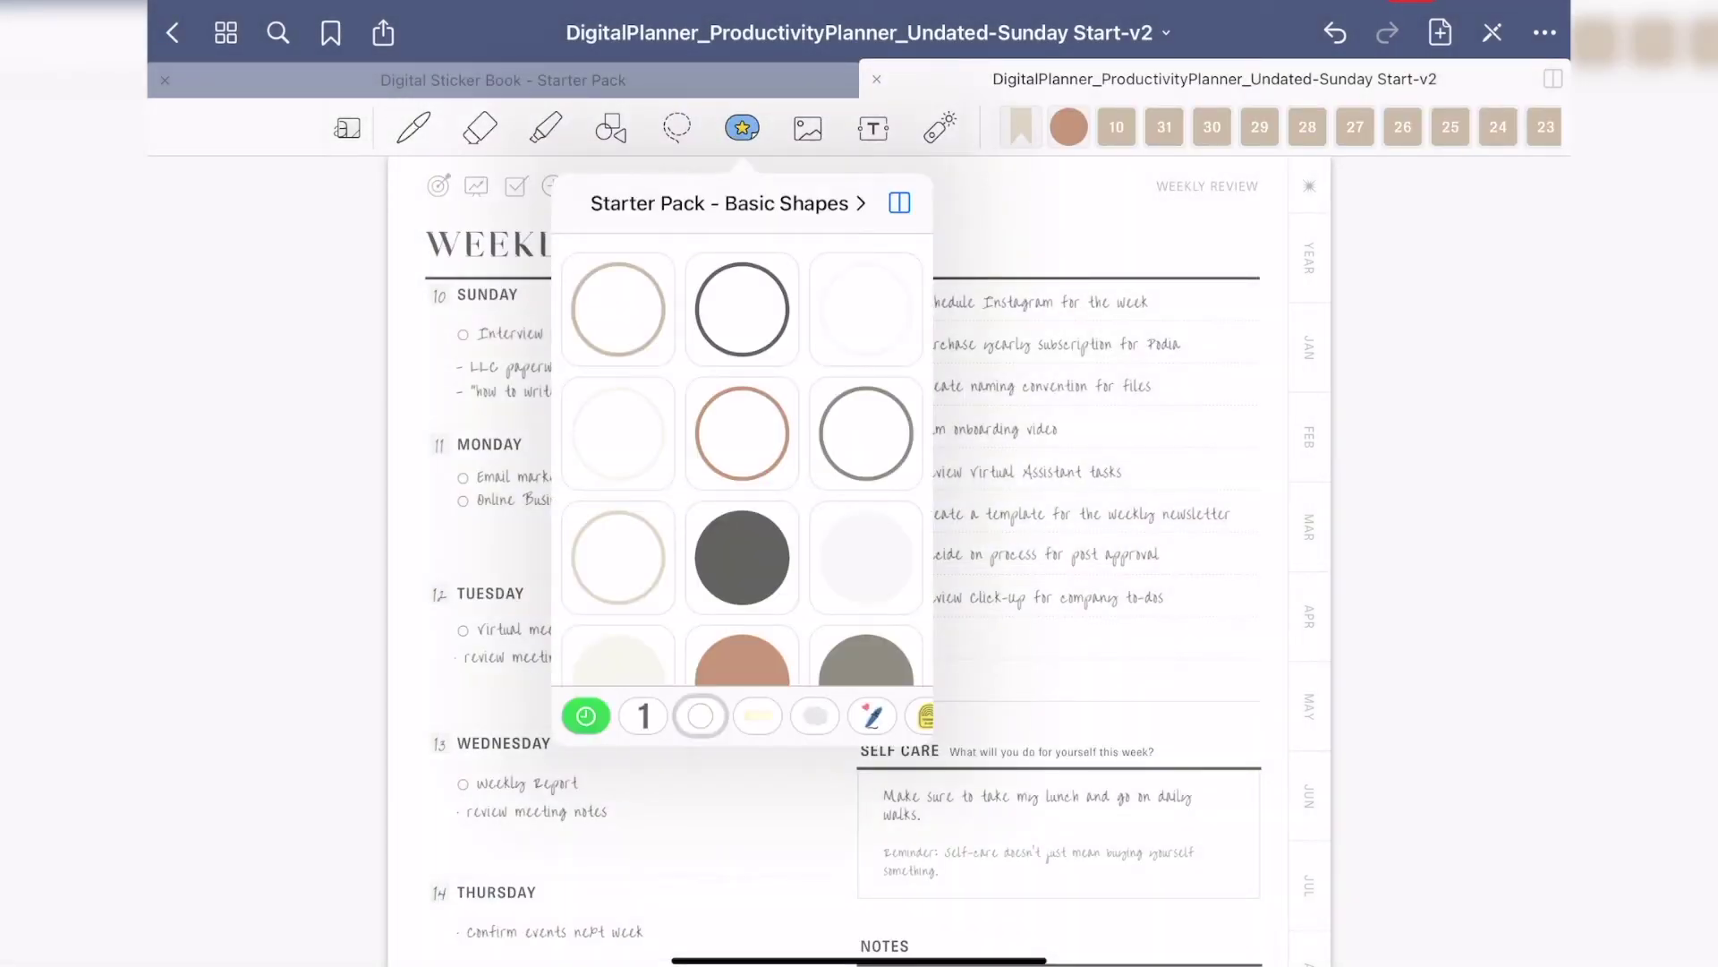
pyautogui.scroll(-2, 741, 457)
pyautogui.scroll(-3, 741, 456)
pyautogui.scroll(-2, 741, 456)
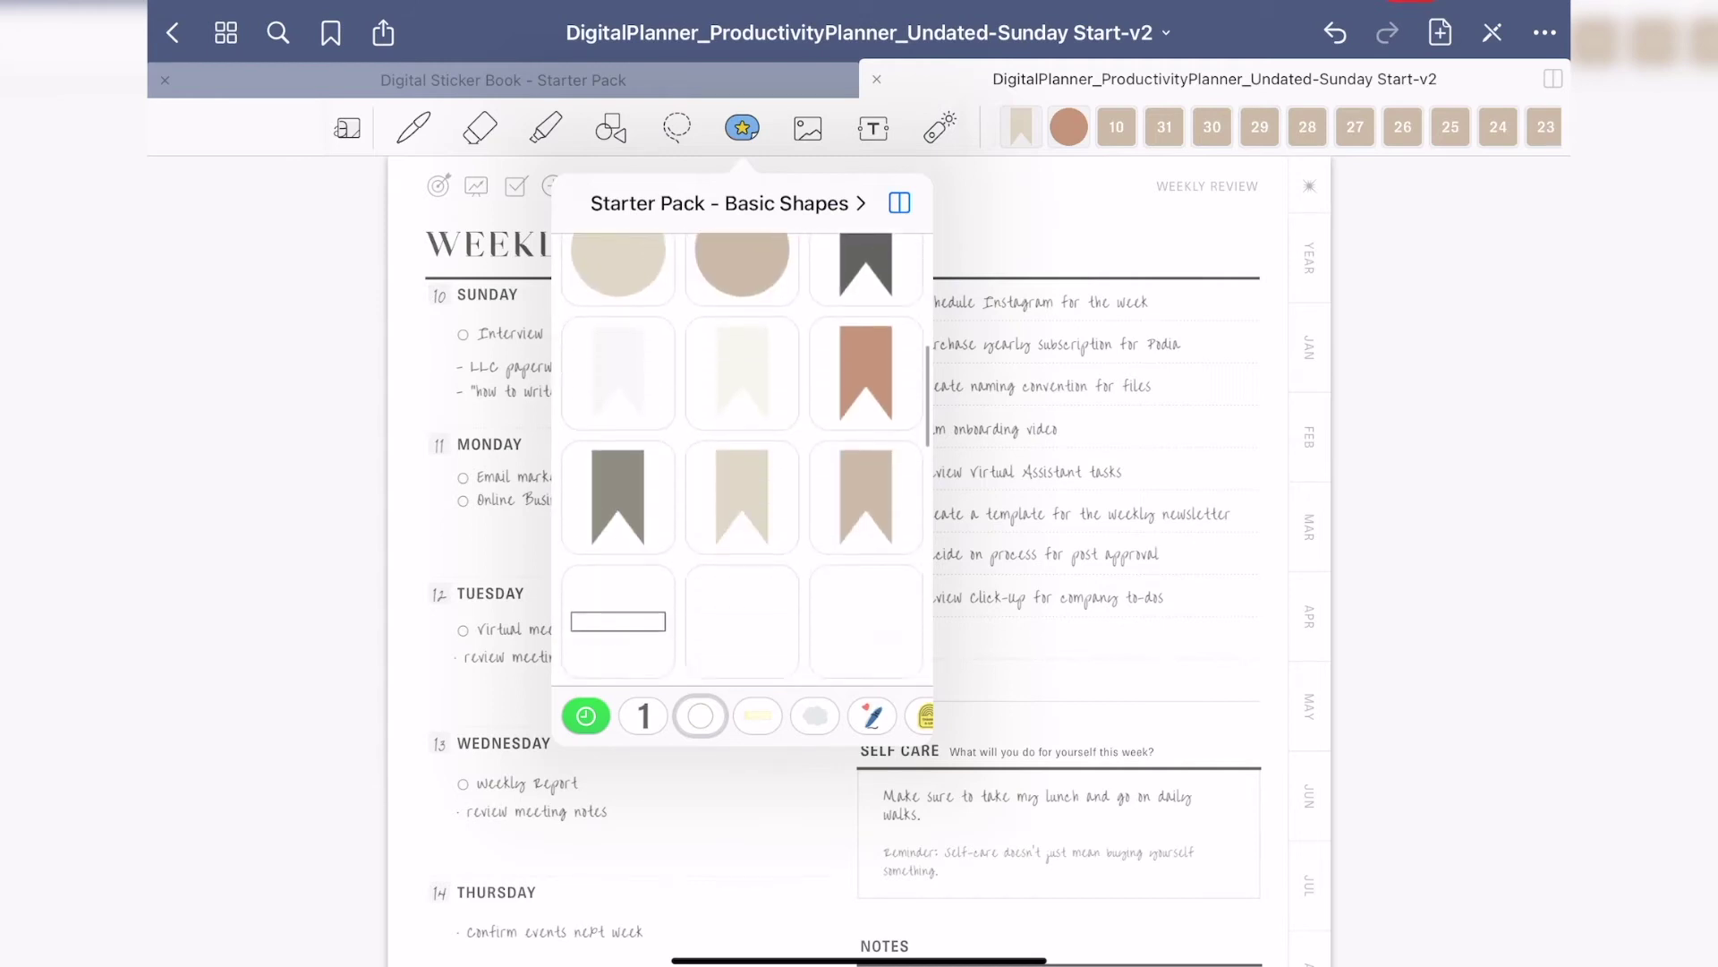
pyautogui.scroll(-2, 741, 457)
pyautogui.scroll(-3, 742, 457)
pyautogui.scroll(-3, 741, 456)
pyautogui.scroll(-1, 741, 456)
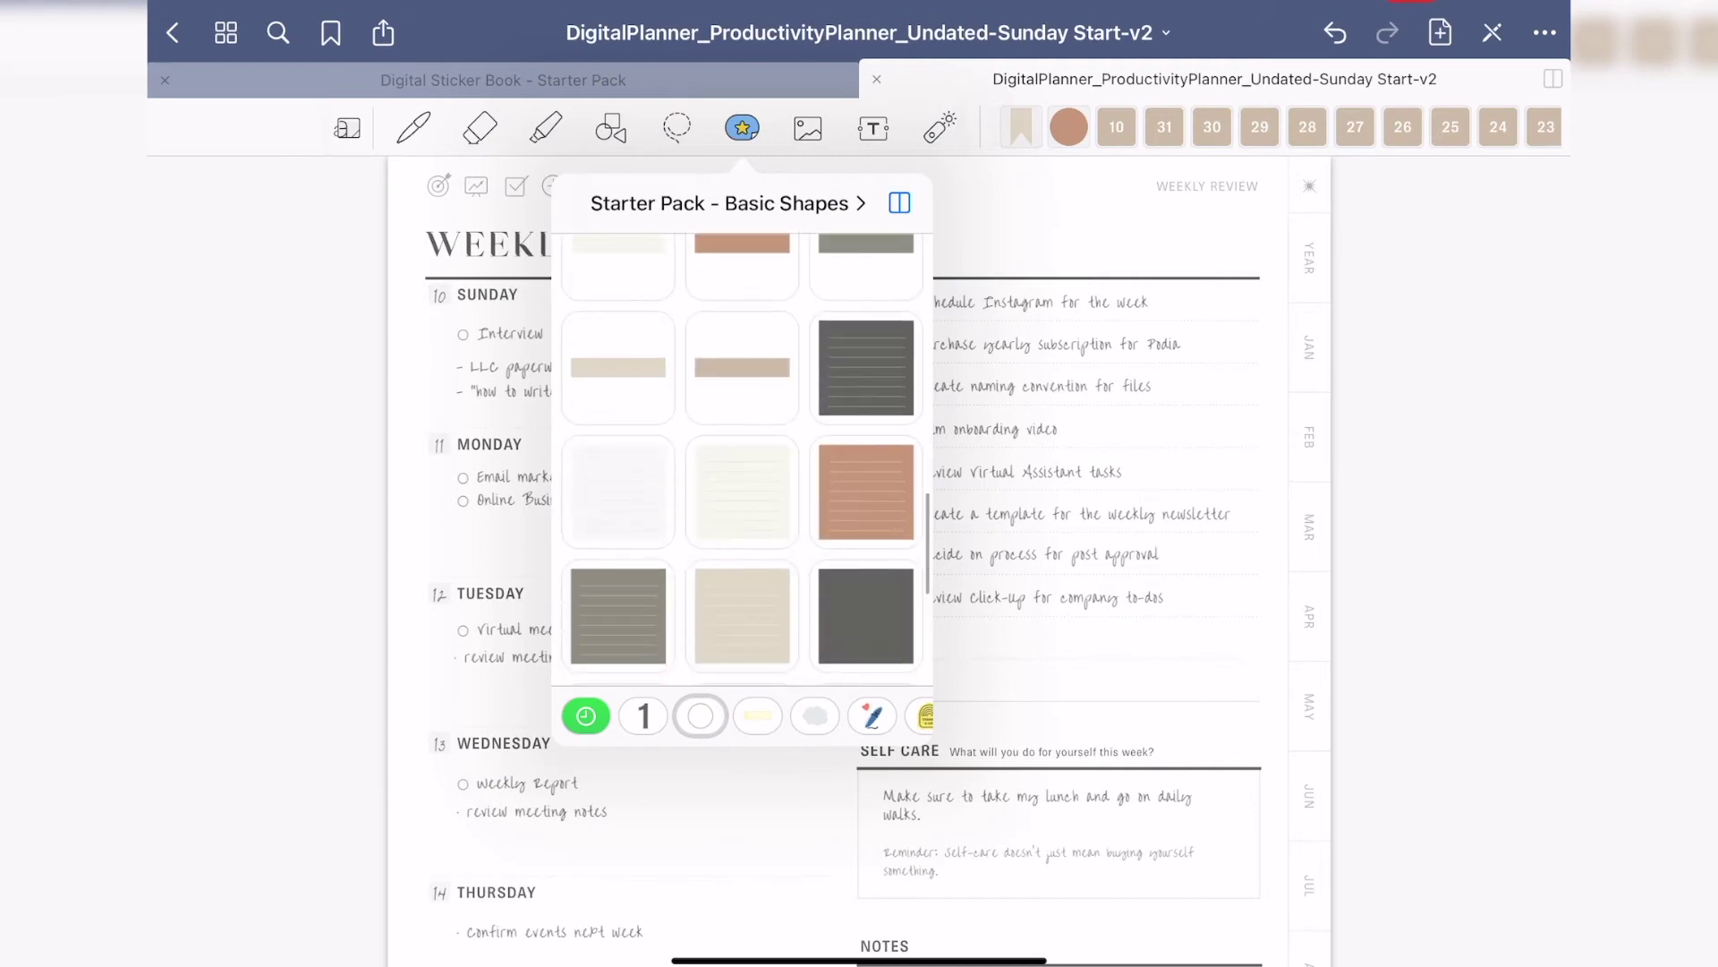
pyautogui.scroll(-2, 742, 456)
pyautogui.moveTo(867, 368)
pyautogui.mouseDown()
pyautogui.moveTo(1239, 415)
pyautogui.moveTo(794, 641)
pyautogui.mouseUp()
pyautogui.moveTo(1124, 948)
pyautogui.mouseDown()
pyautogui.moveTo(869, 743)
pyautogui.moveTo(833, 663)
pyautogui.mouseUp()
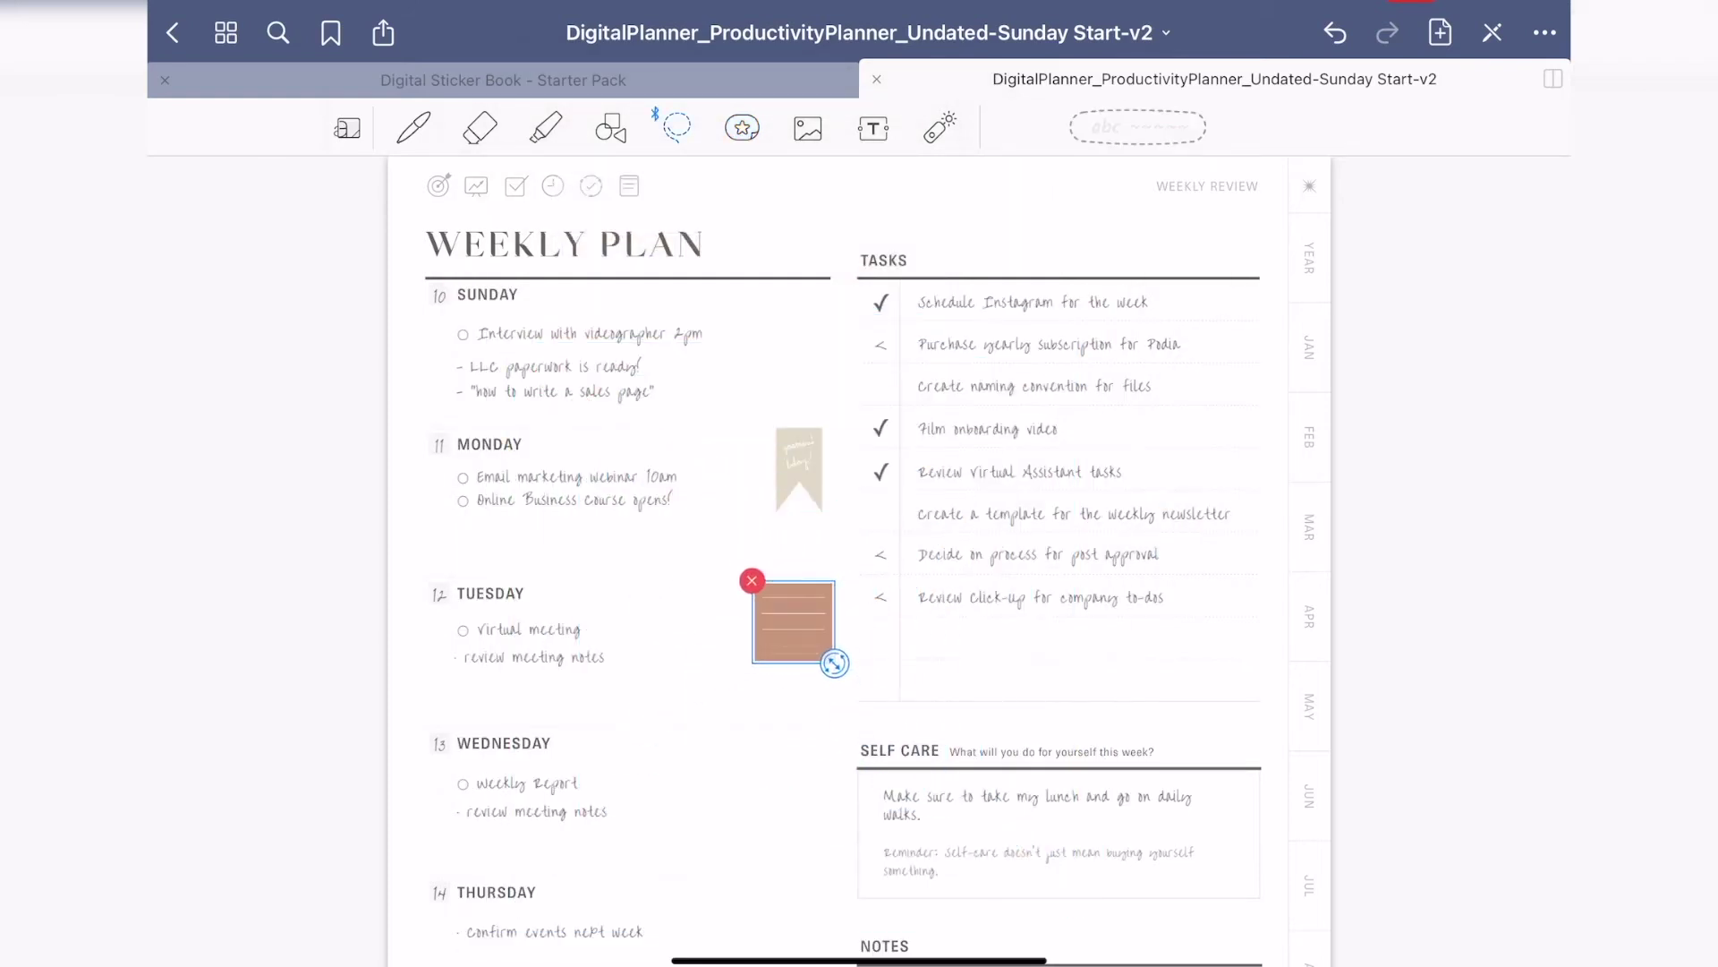
pyautogui.scroll(5, 806, 605)
pyautogui.moveTo(1224, 493); pyautogui.dragTo(1053, 530)
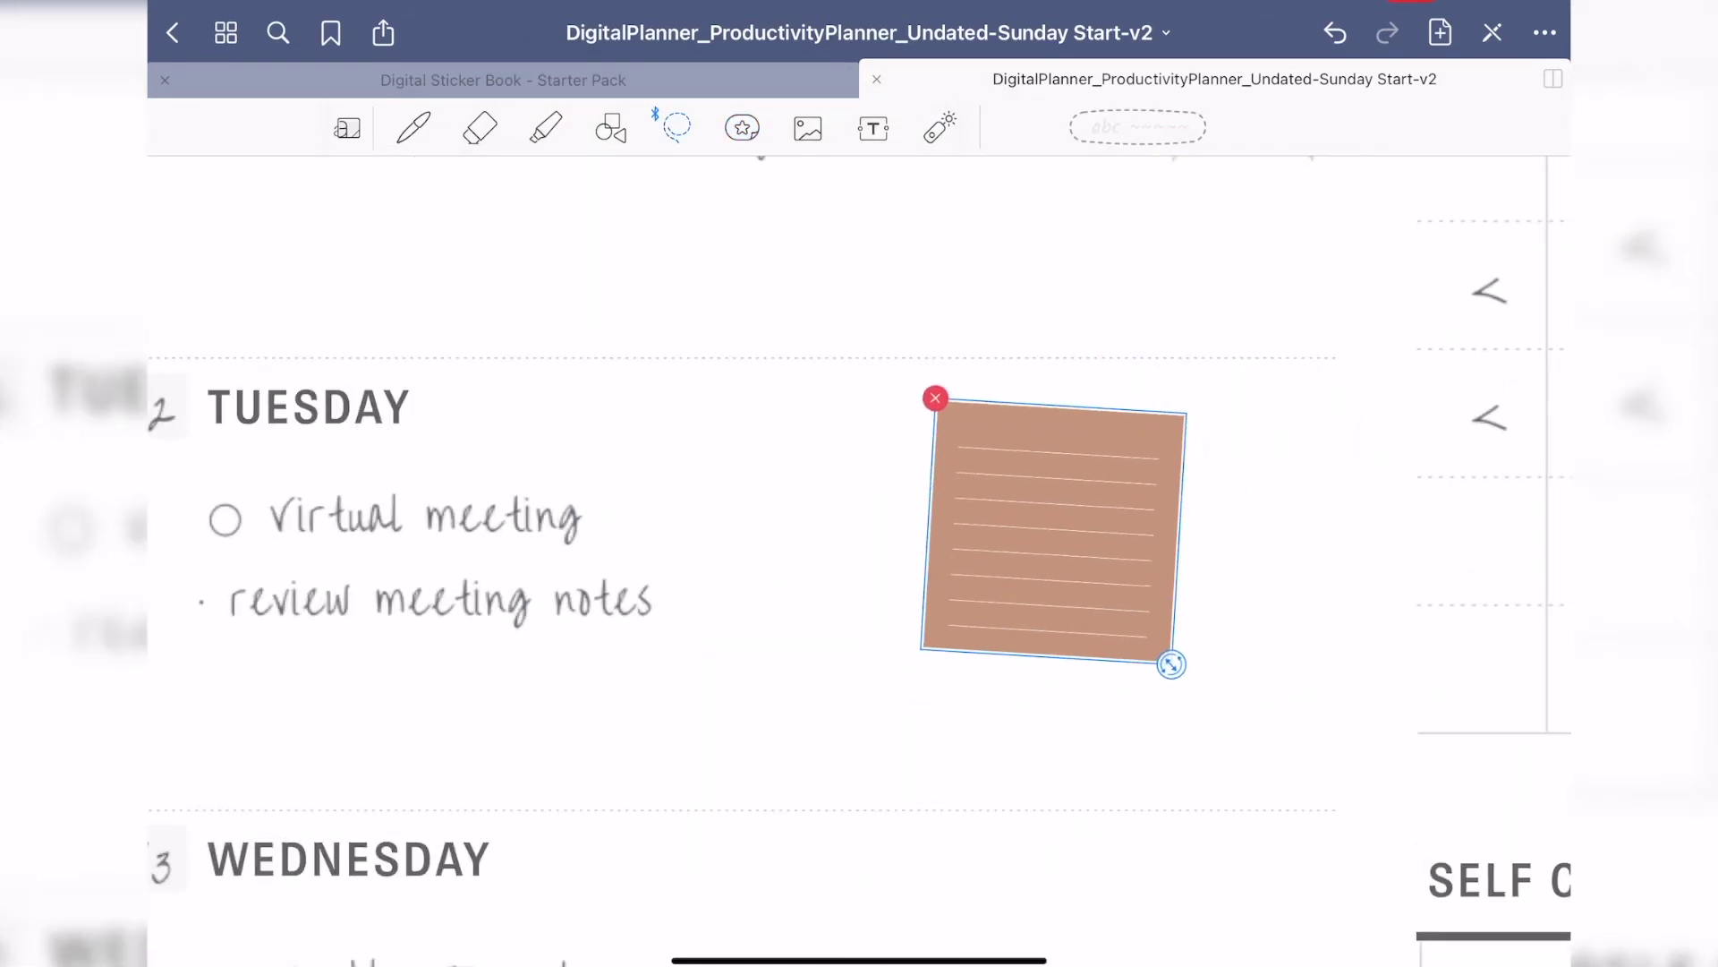
pyautogui.press('Escape')
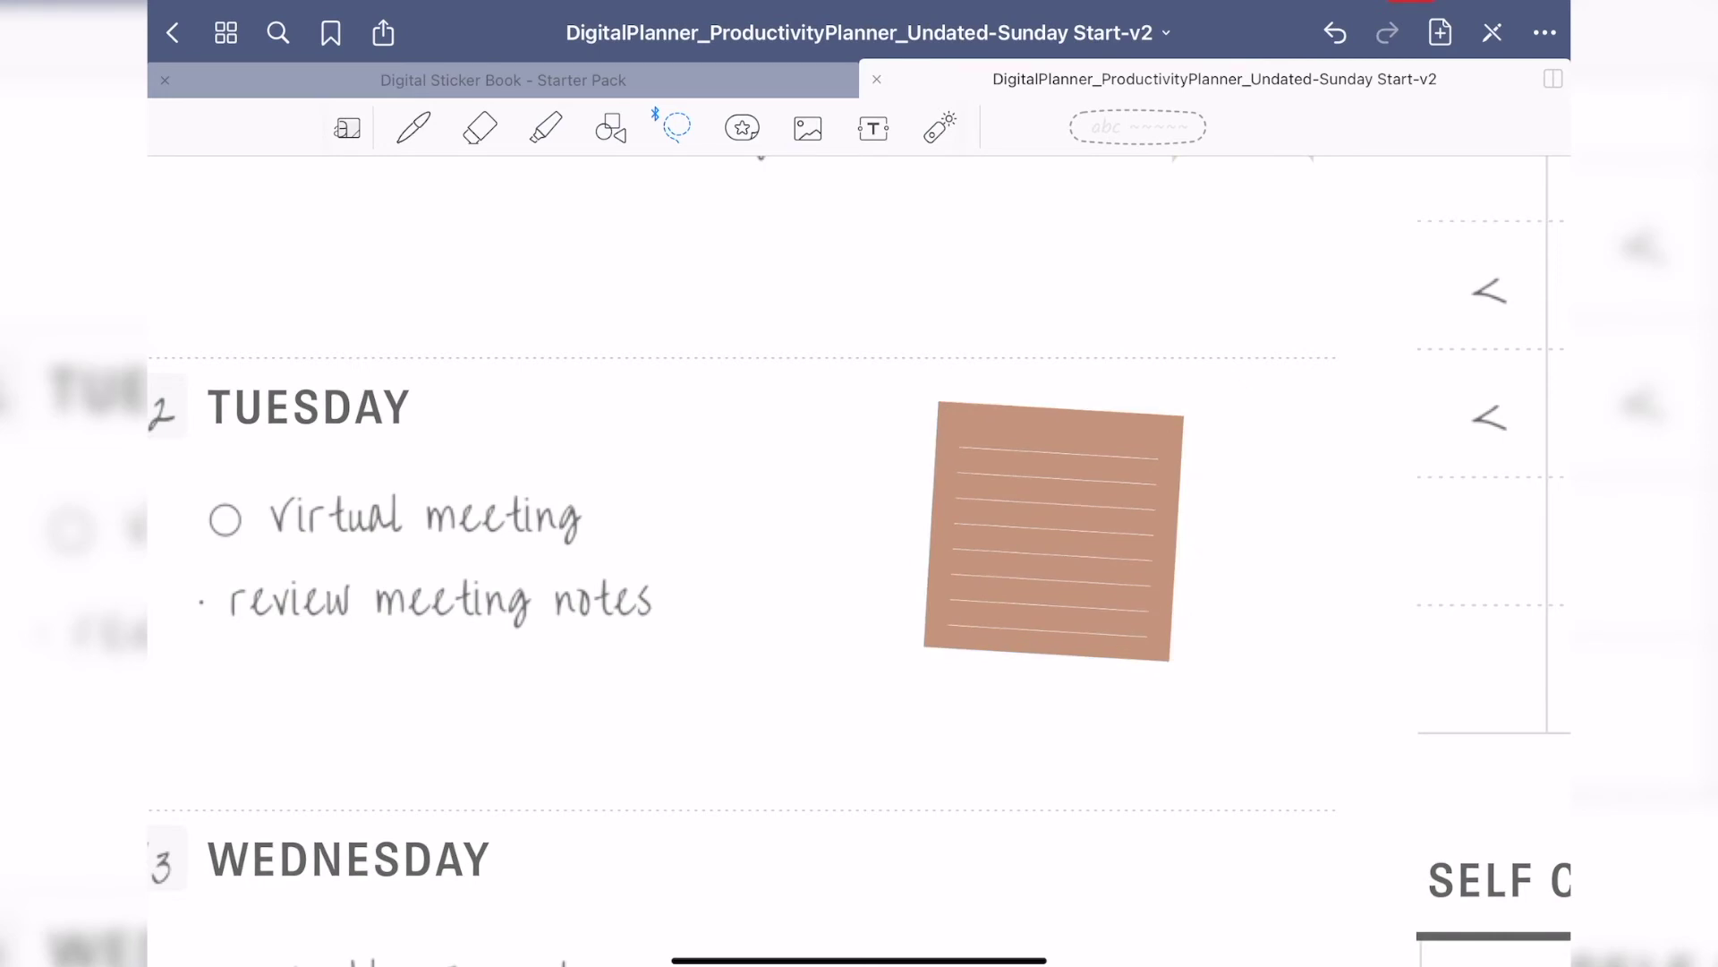
# Step: Handwrite 'Don't Forget!' across the sticker's top line with the pen
pyautogui.click(412, 127)
pyautogui.scroll(3, 940, 537)
pyautogui.scroll(3, 941, 537)
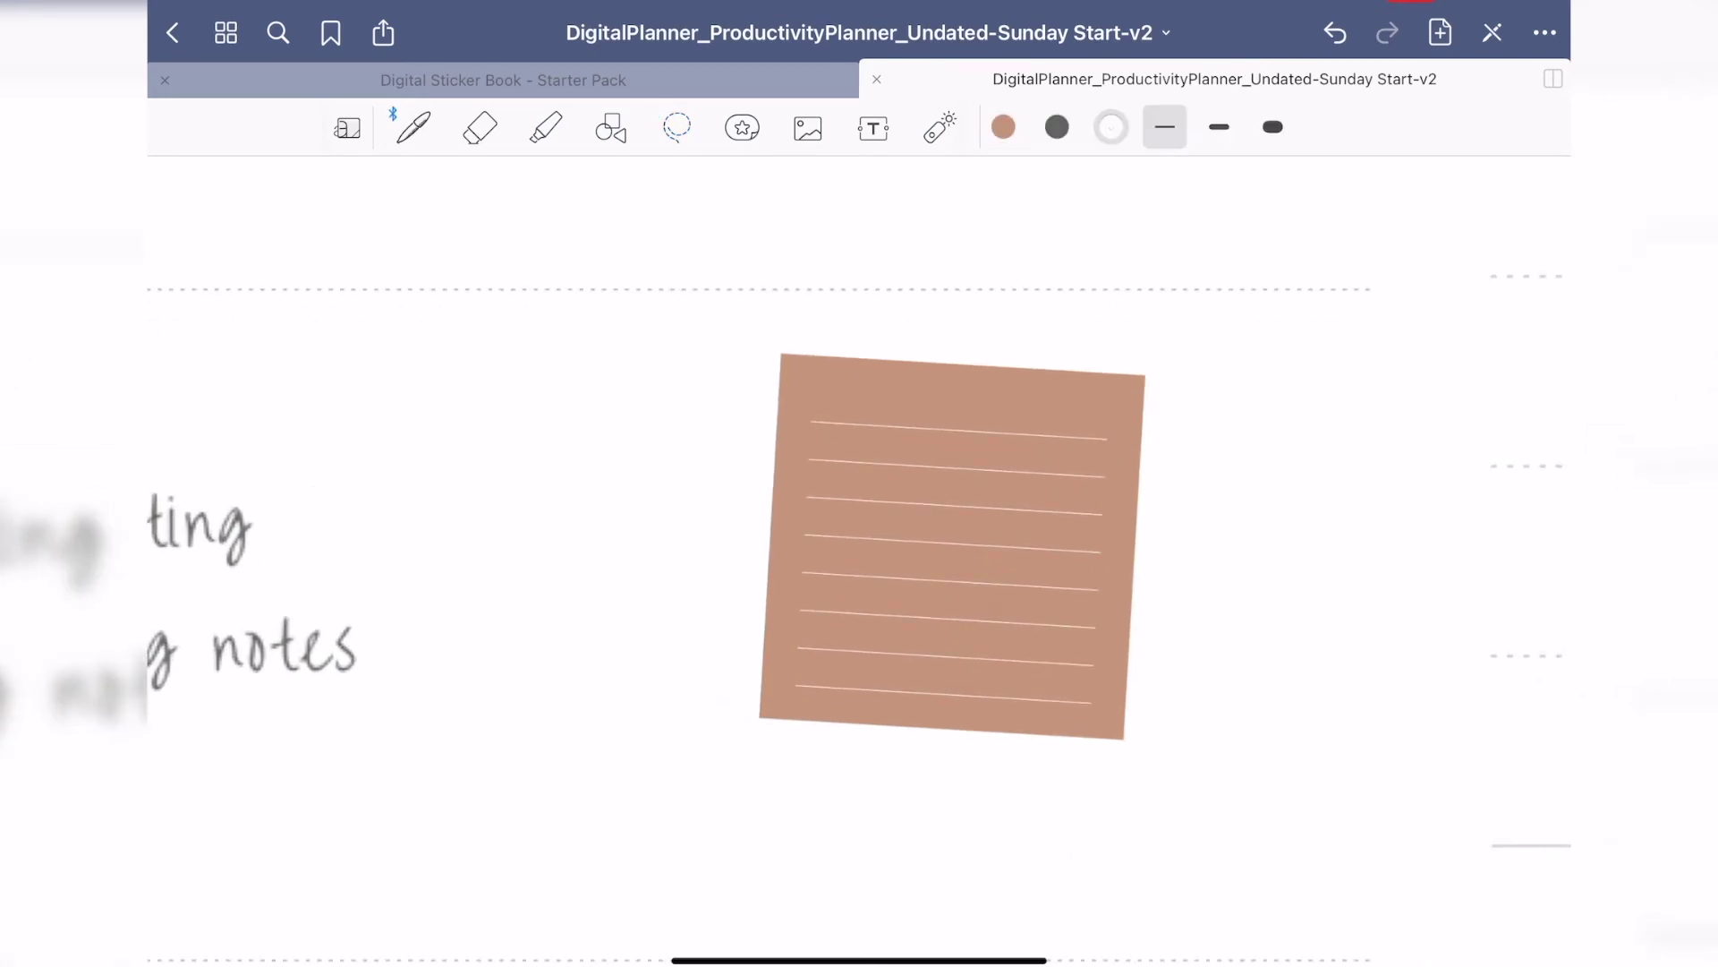
pyautogui.moveTo(835, 392); pyautogui.dragTo(834, 414)
pyautogui.moveTo(860, 400); pyautogui.dragTo(884, 415)
pyautogui.moveTo(901, 390)
pyautogui.mouseDown()
pyautogui.moveTo(904, 414)
pyautogui.moveTo(940, 420)
pyautogui.mouseUp()
pyautogui.moveTo(939, 392); pyautogui.dragTo(1021, 420)
pyautogui.moveTo(1025, 398)
pyautogui.mouseDown()
pyautogui.moveTo(1029, 425)
pyautogui.moveTo(1053, 417)
pyautogui.mouseUp()
pyautogui.click(503, 79)
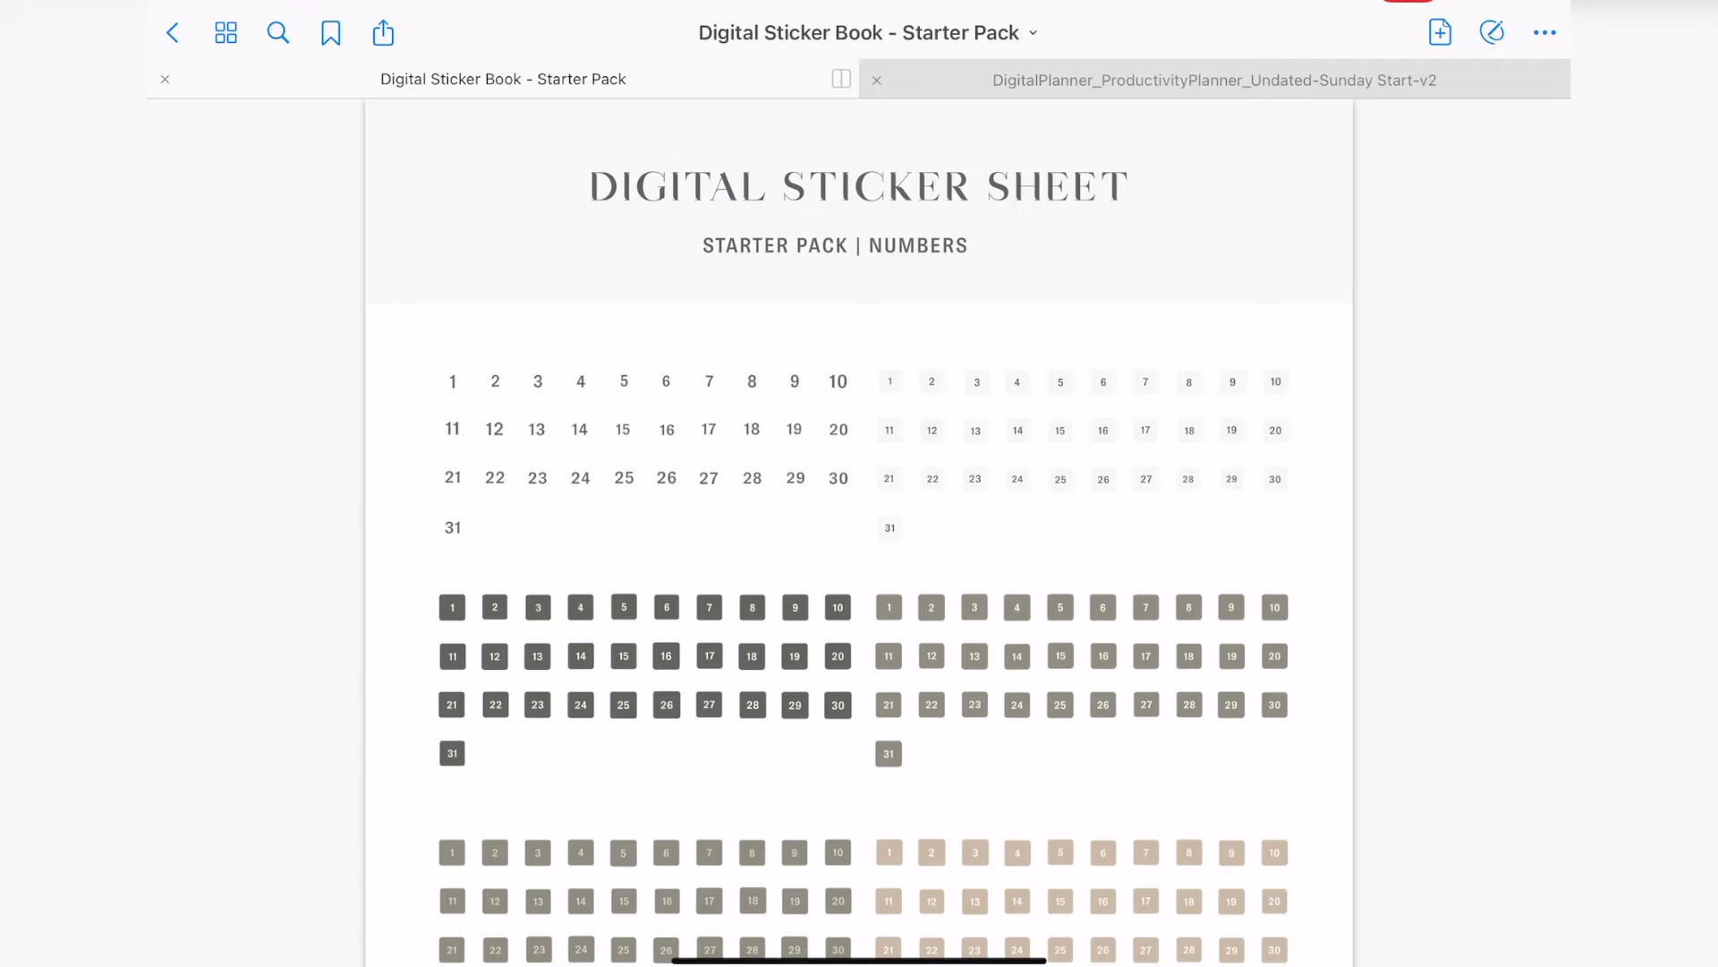
pyautogui.click(1213, 79)
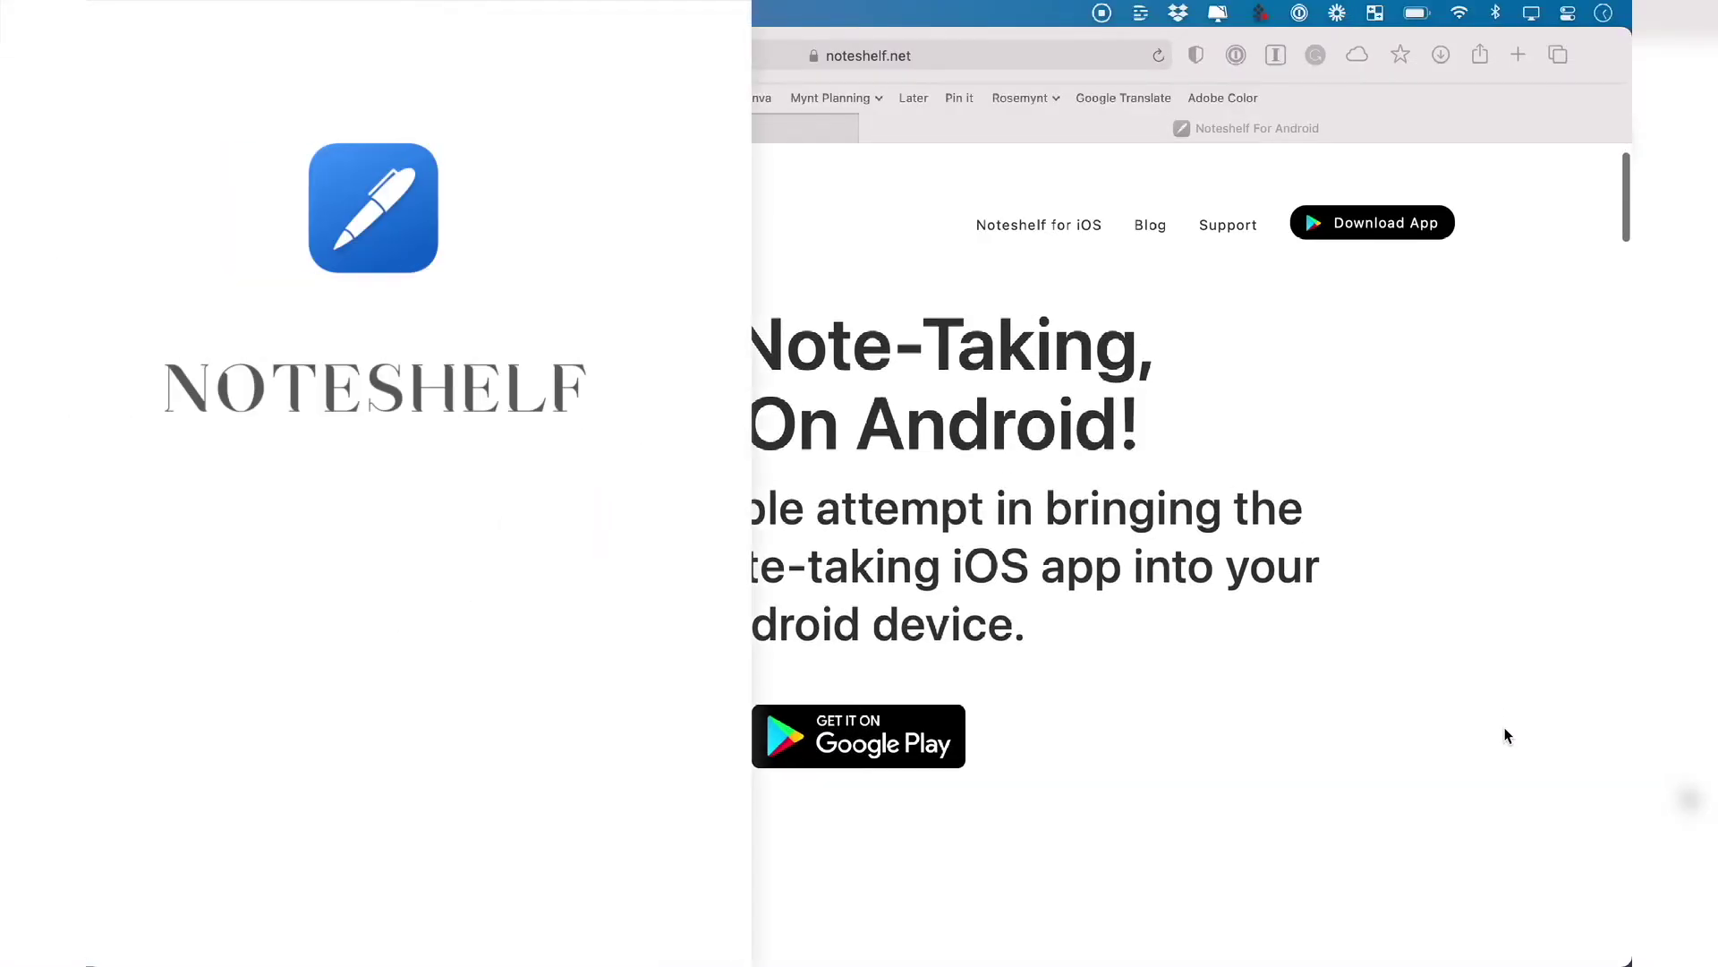
pyautogui.scroll(-1, 1508, 736)
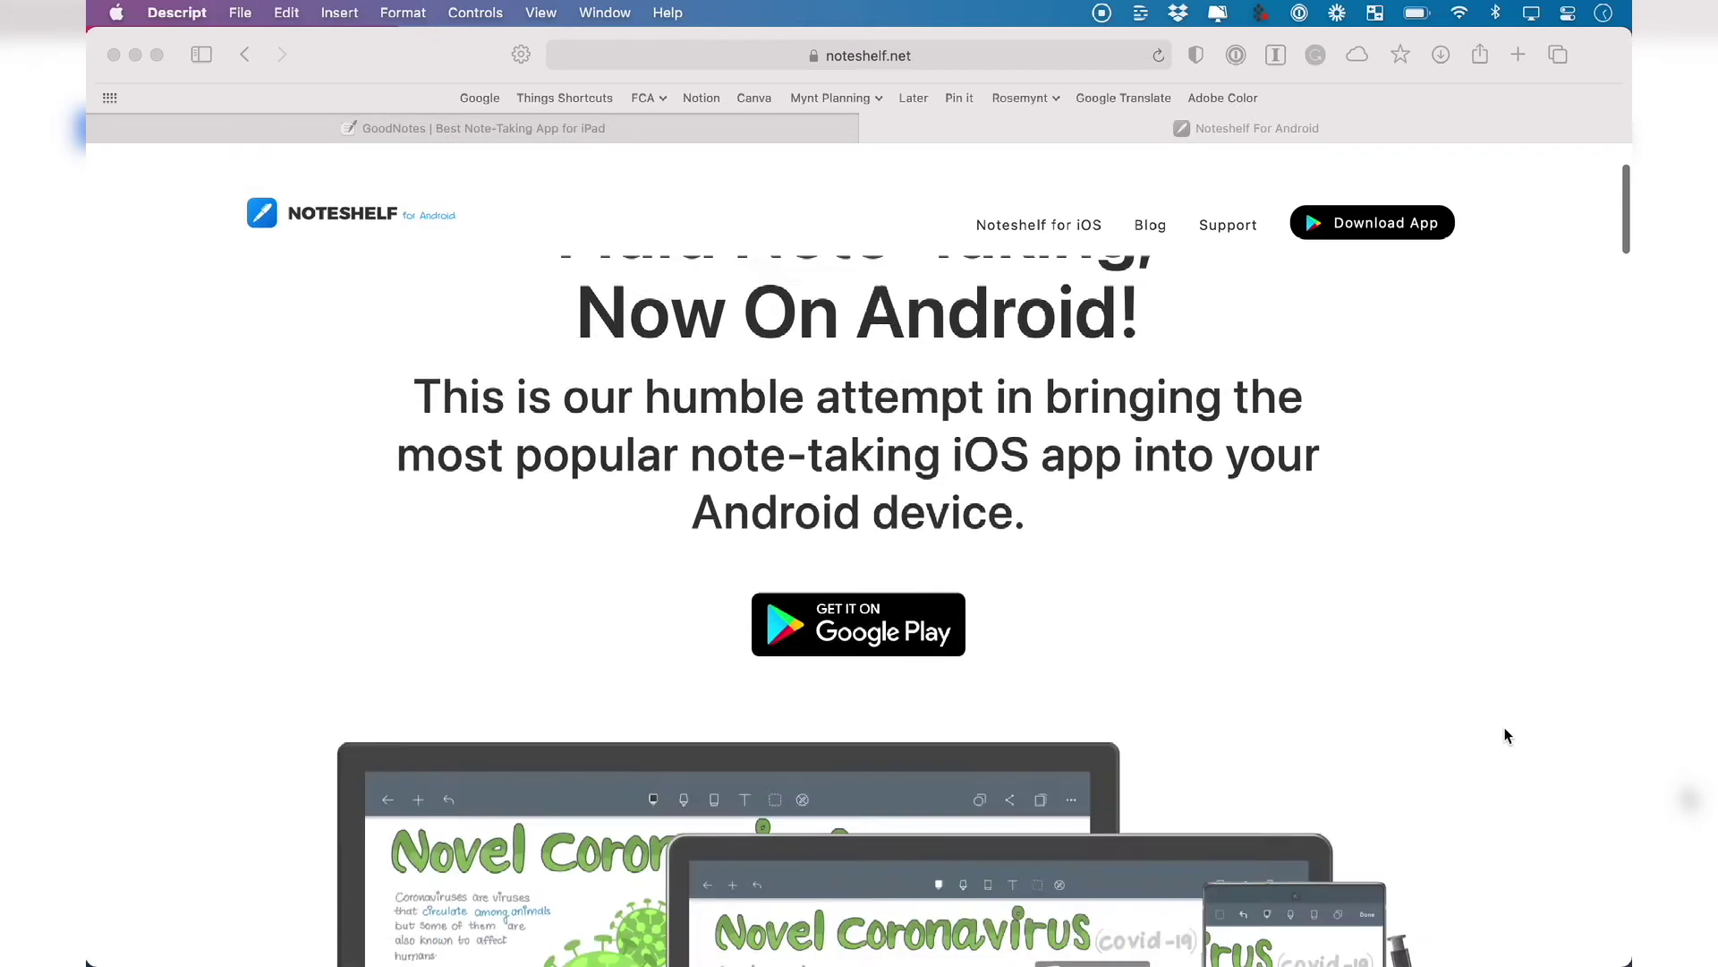
pyautogui.scroll(-4, 1506, 736)
pyautogui.scroll(-2, 1507, 736)
pyautogui.scroll(-4, 1507, 737)
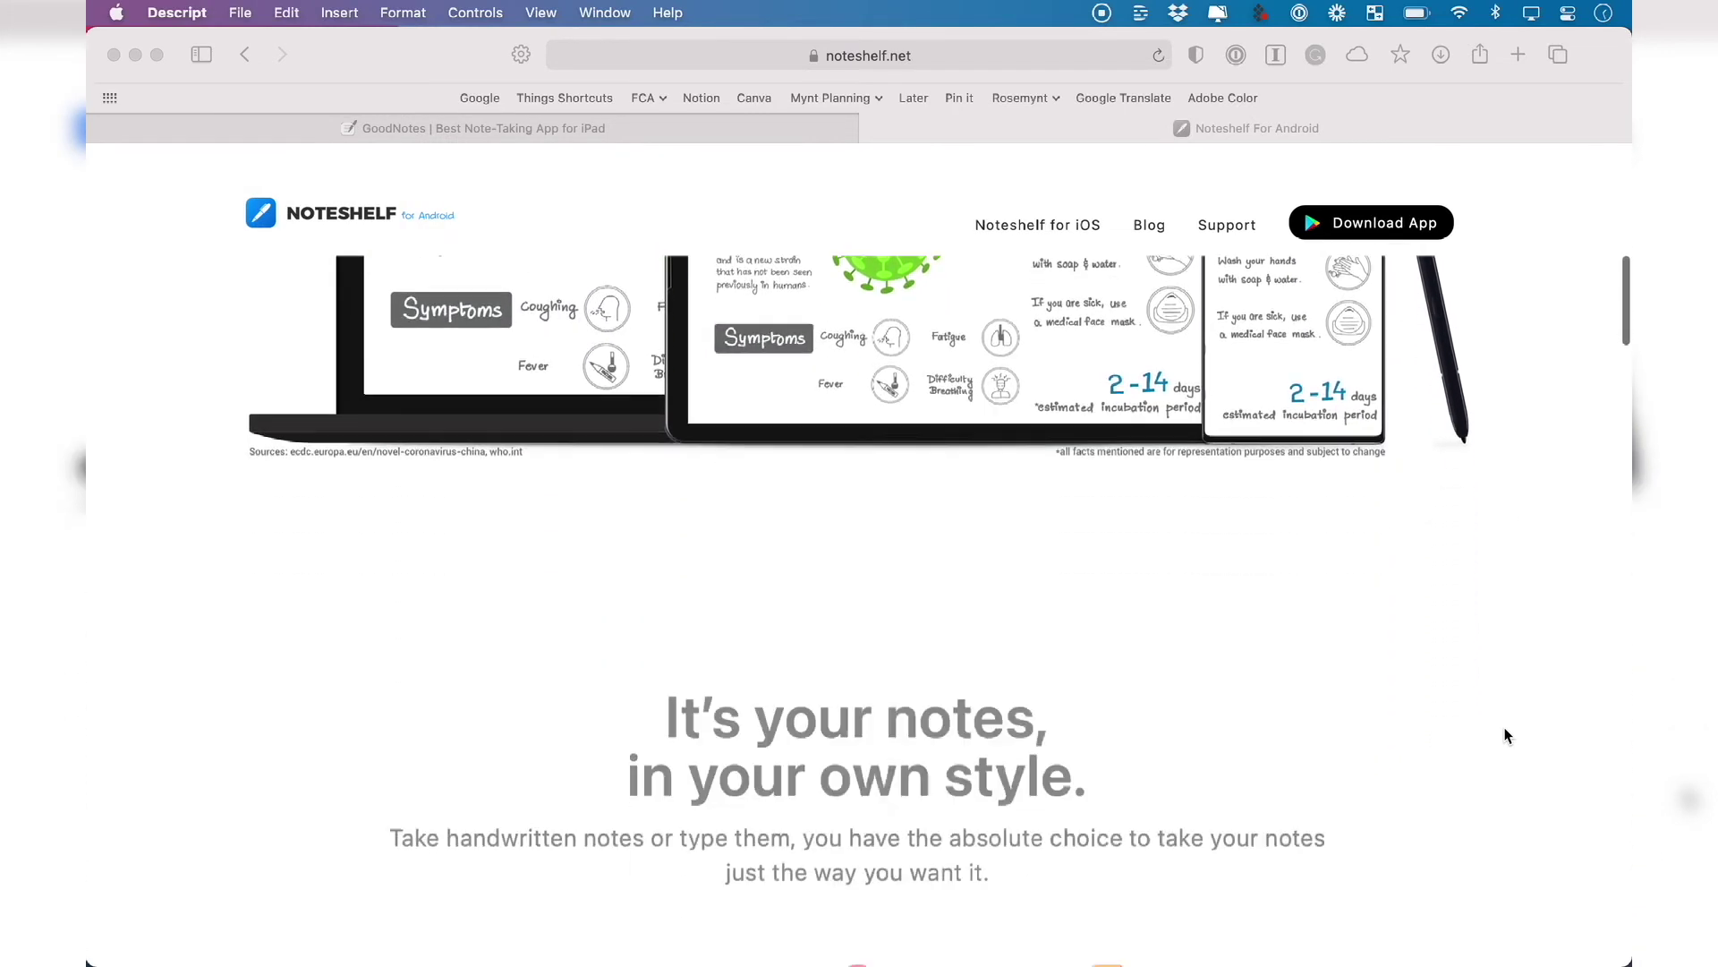
pyautogui.scroll(-2, 1507, 736)
pyautogui.scroll(-2, 1507, 736)
pyautogui.scroll(-5, 1506, 736)
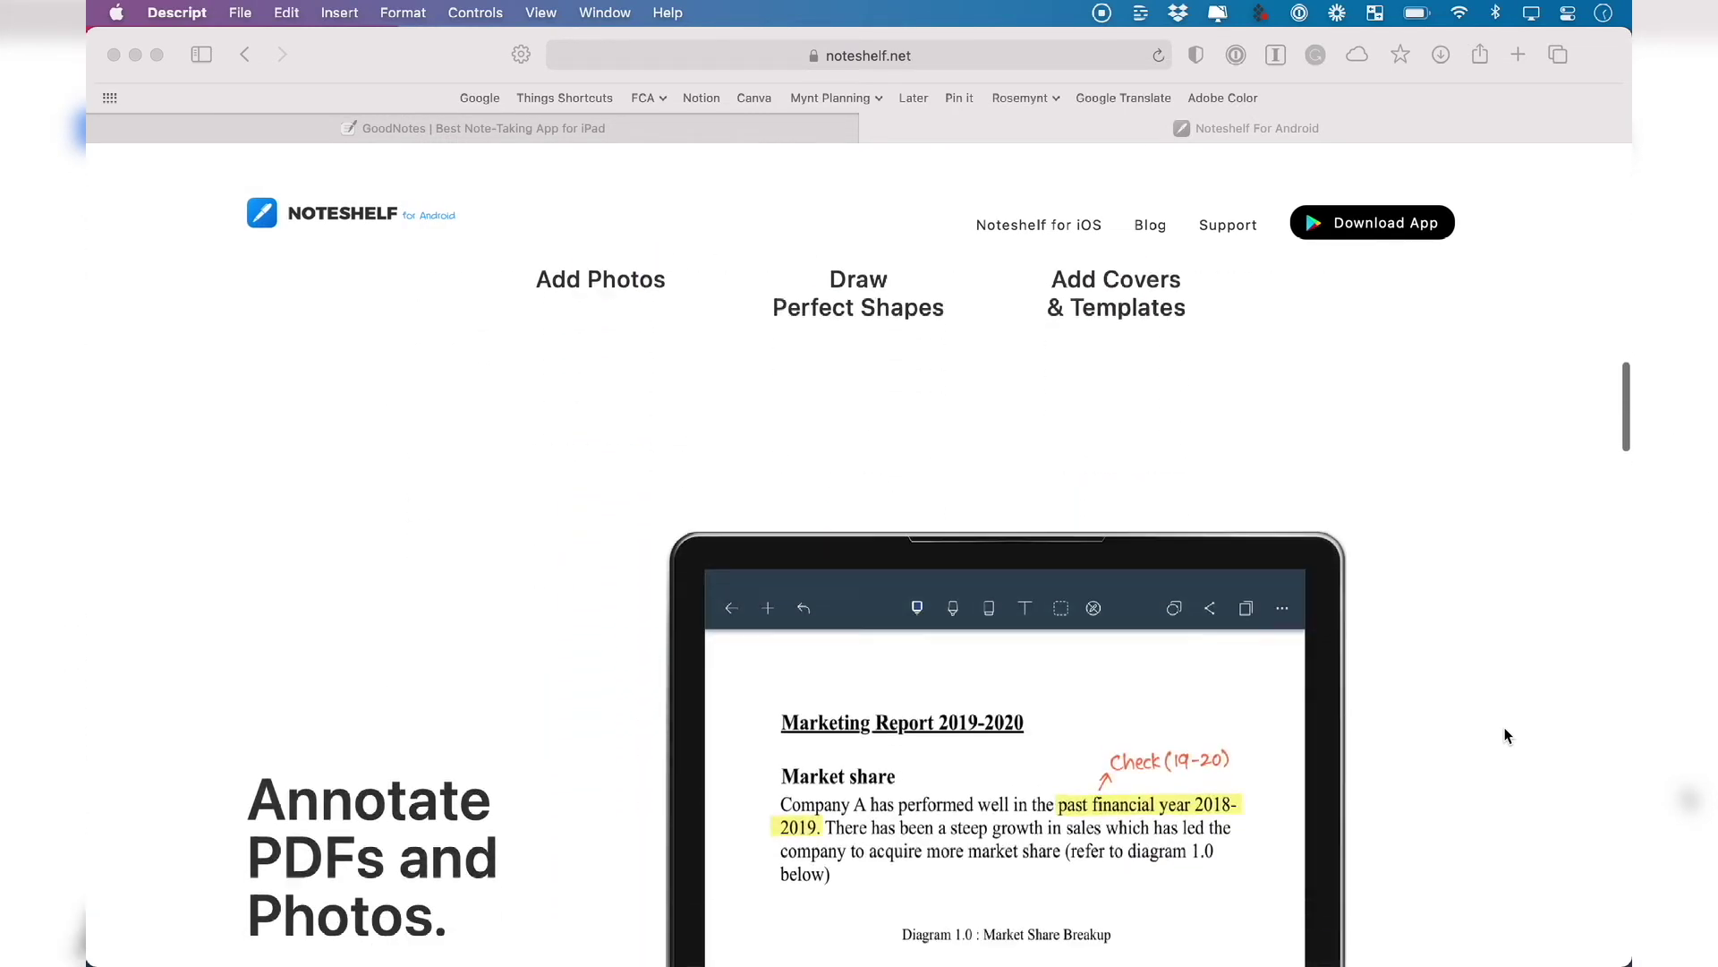
pyautogui.scroll(-3, 1507, 736)
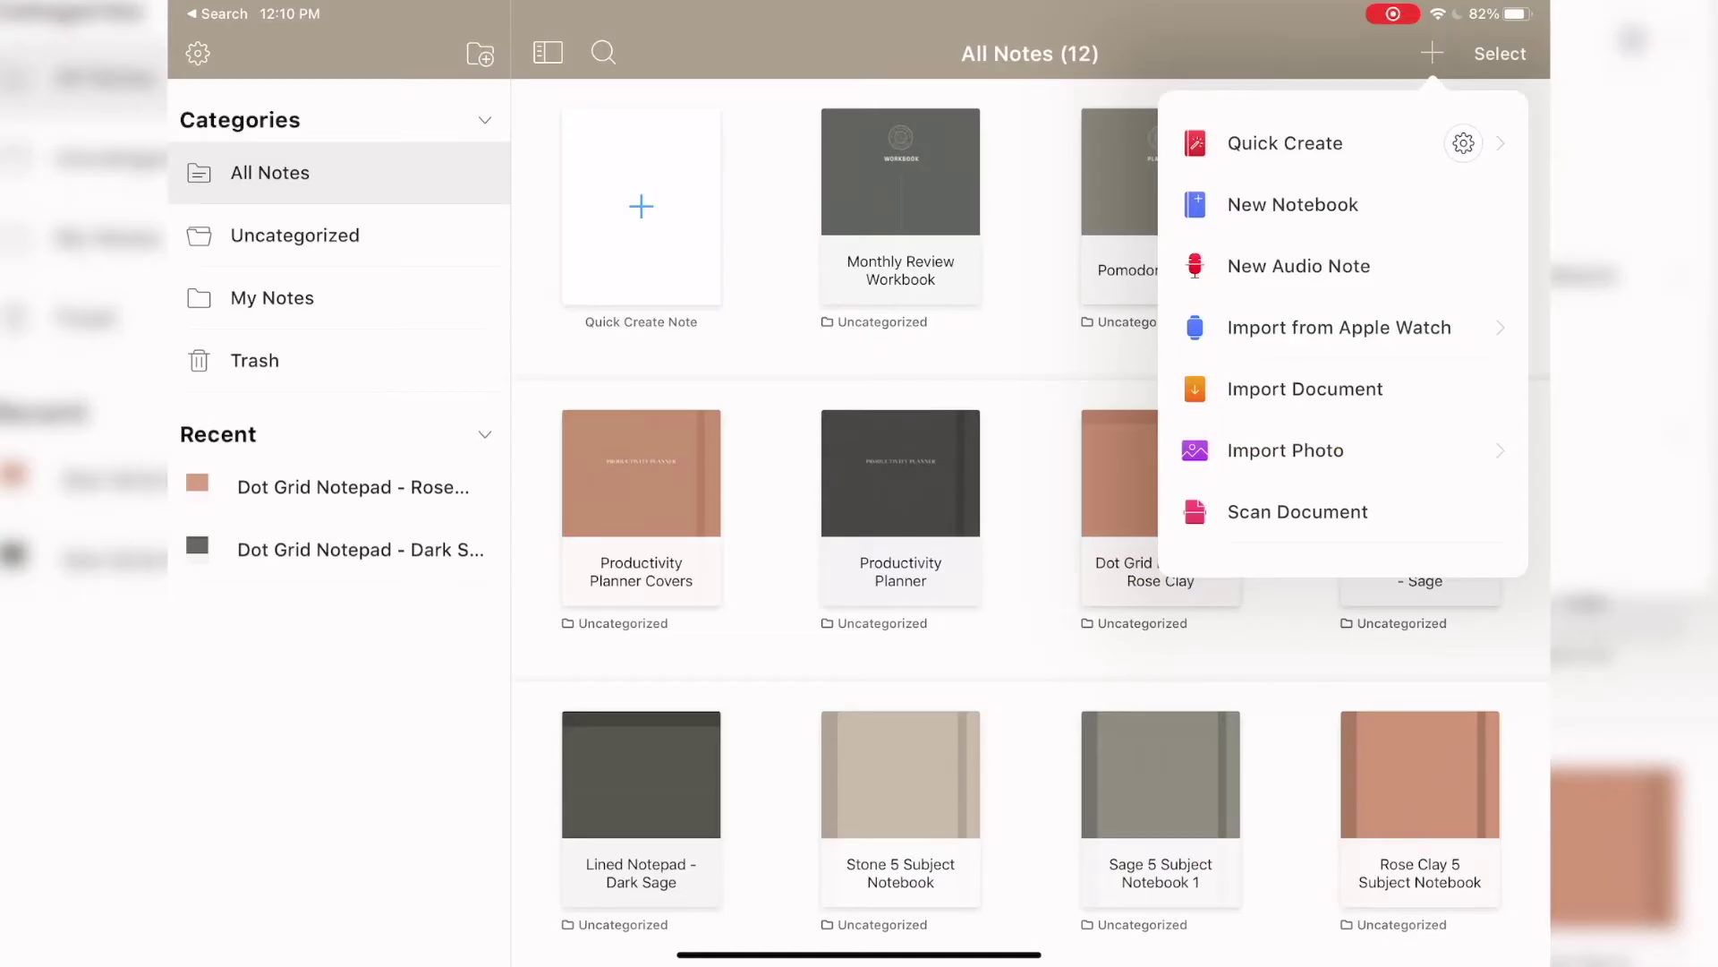
# Step: Create a new audio note in Noteshelf
pyautogui.click(1298, 267)
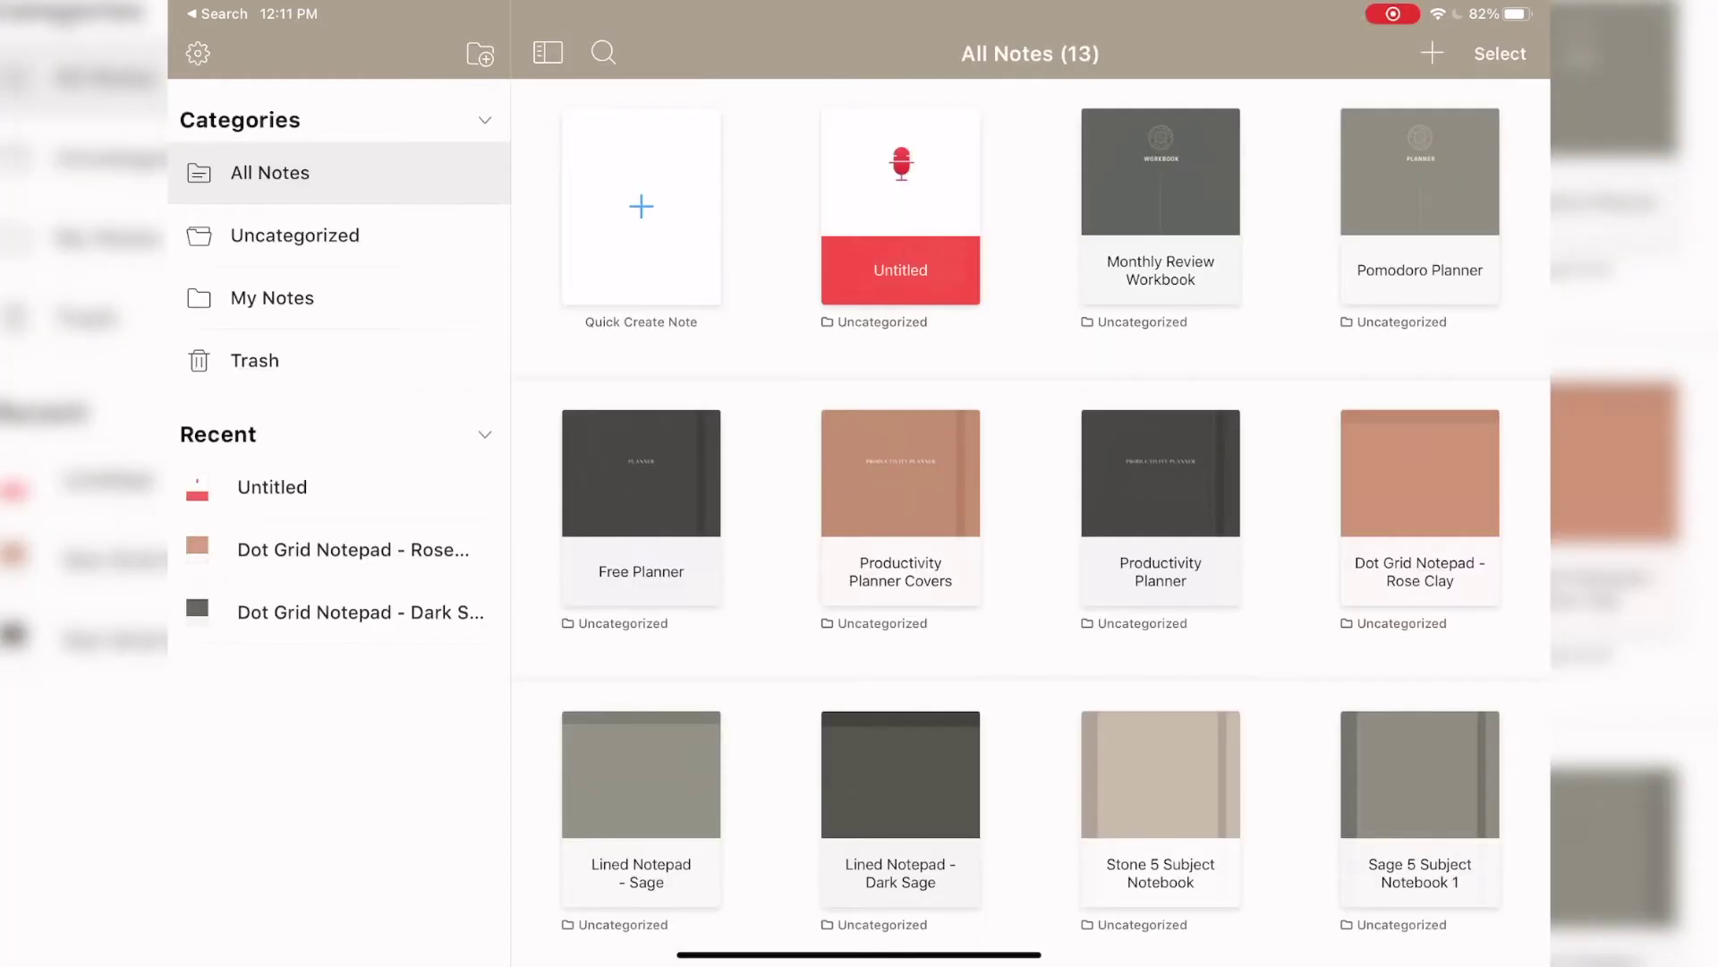
# Step: In Settings > Appearance, try teal, green, pink and black schemes, then return to tan
pyautogui.click(197, 53)
pyautogui.click(672, 256)
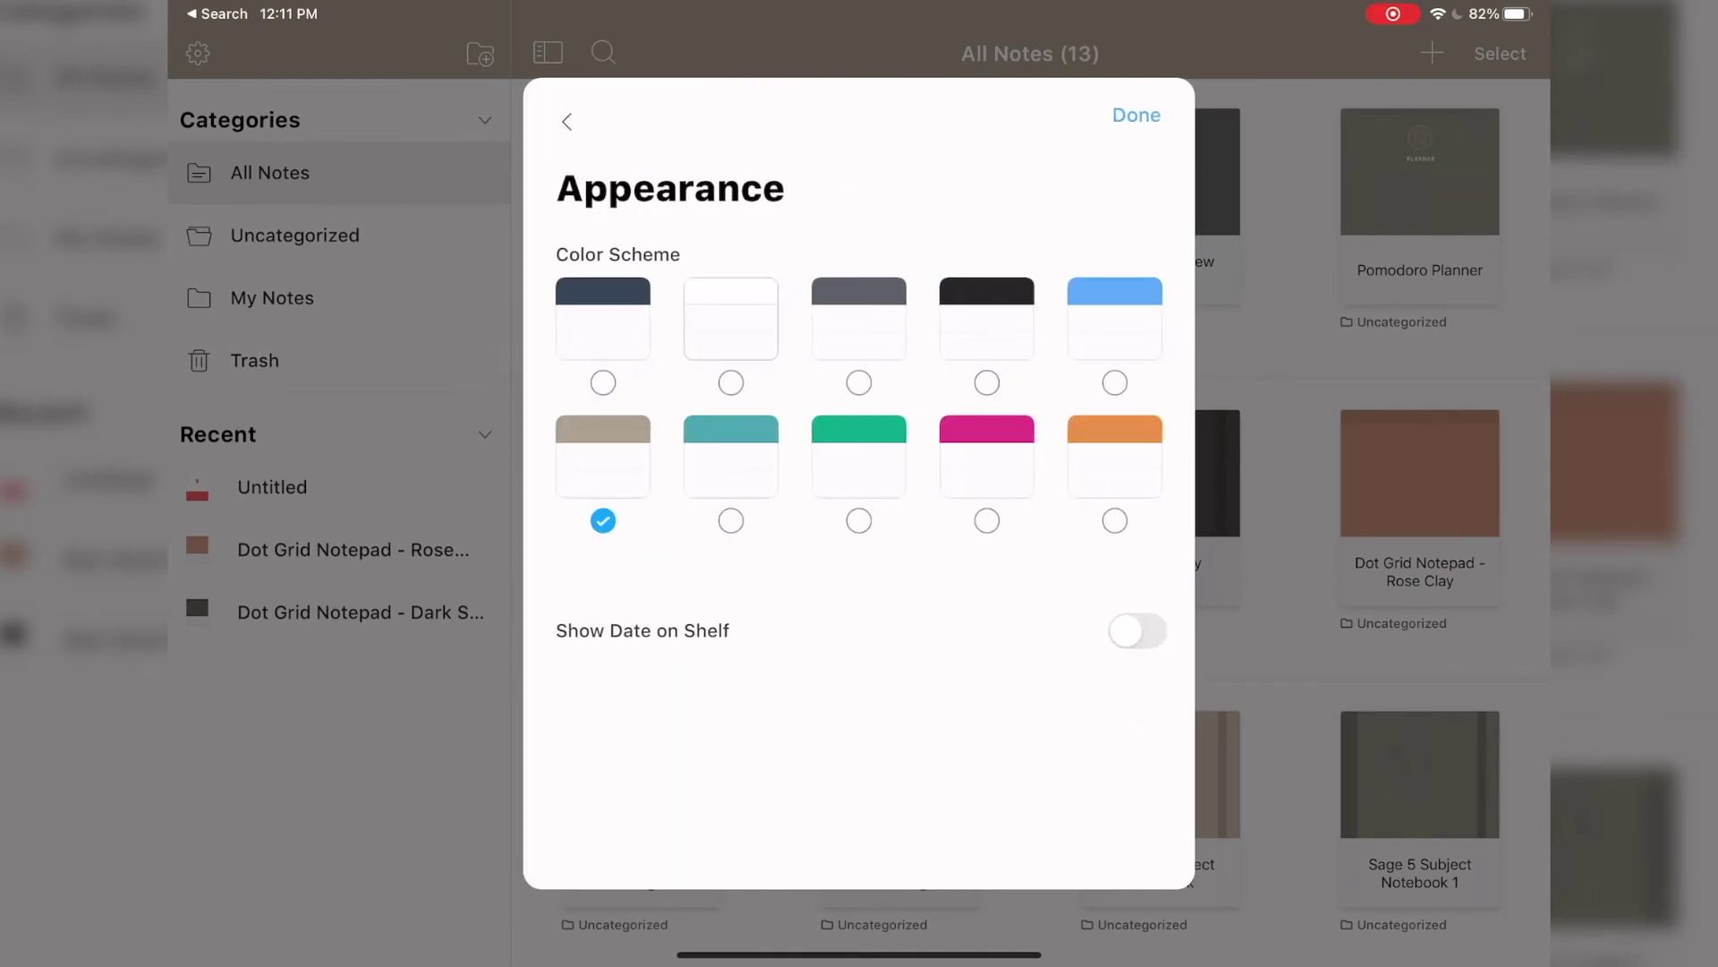
pyautogui.click(732, 519)
pyautogui.click(858, 520)
pyautogui.click(986, 520)
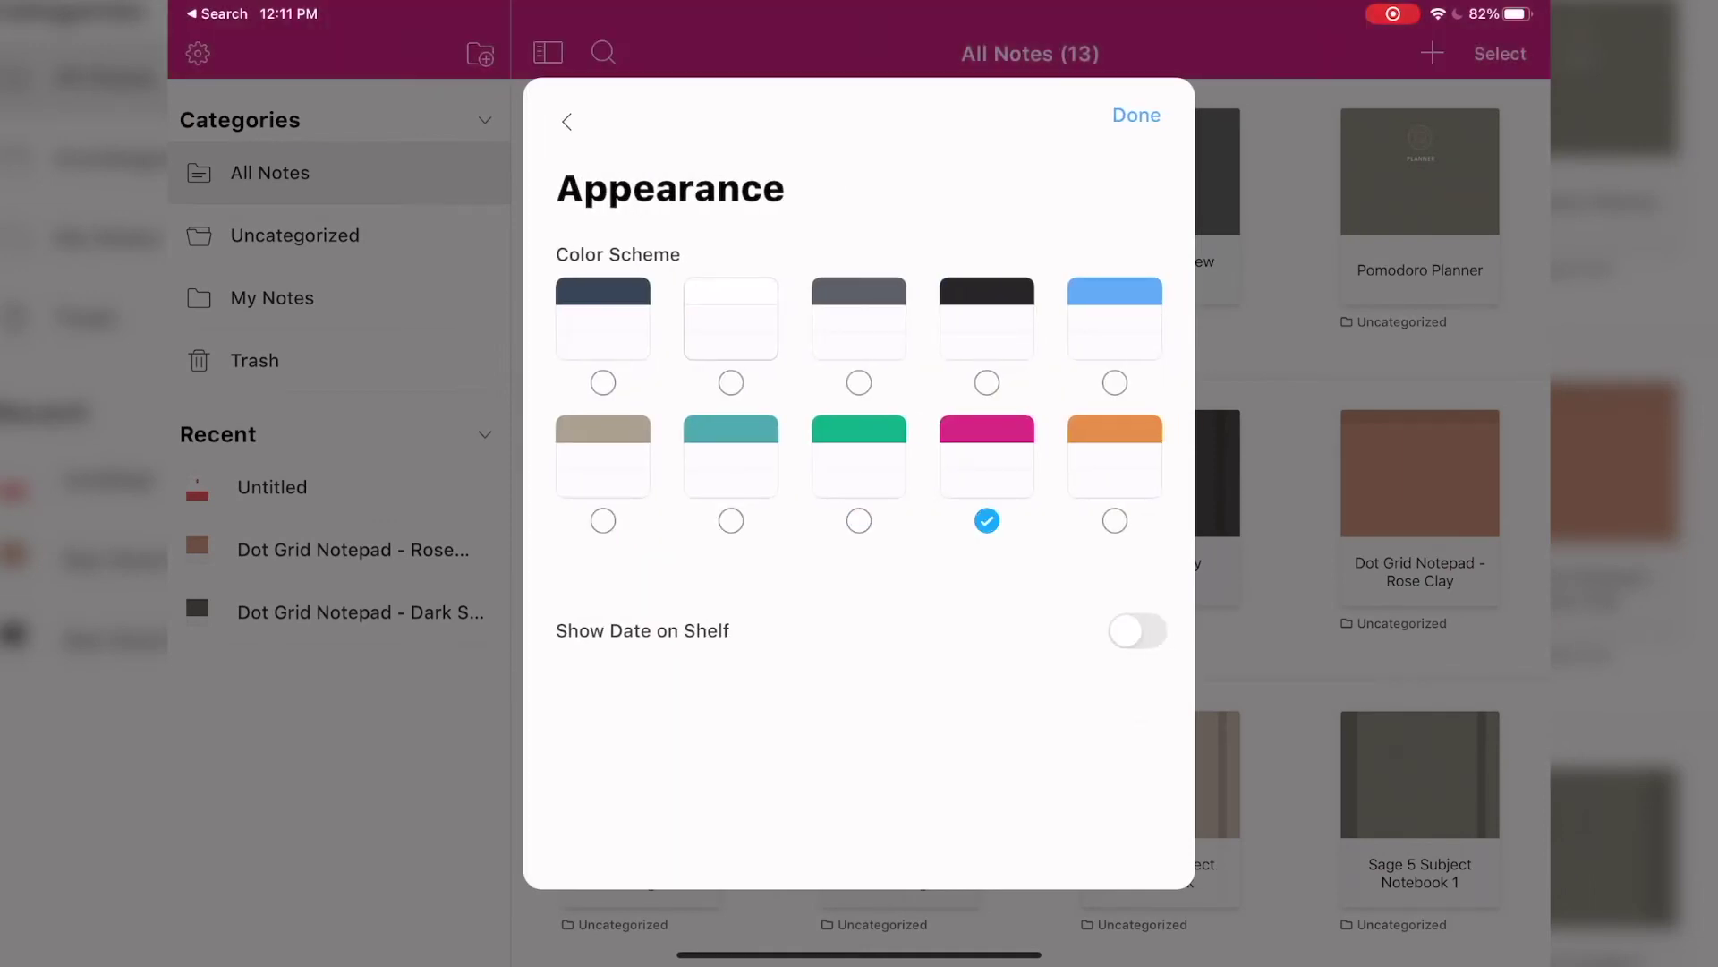
pyautogui.click(987, 383)
pyautogui.click(603, 519)
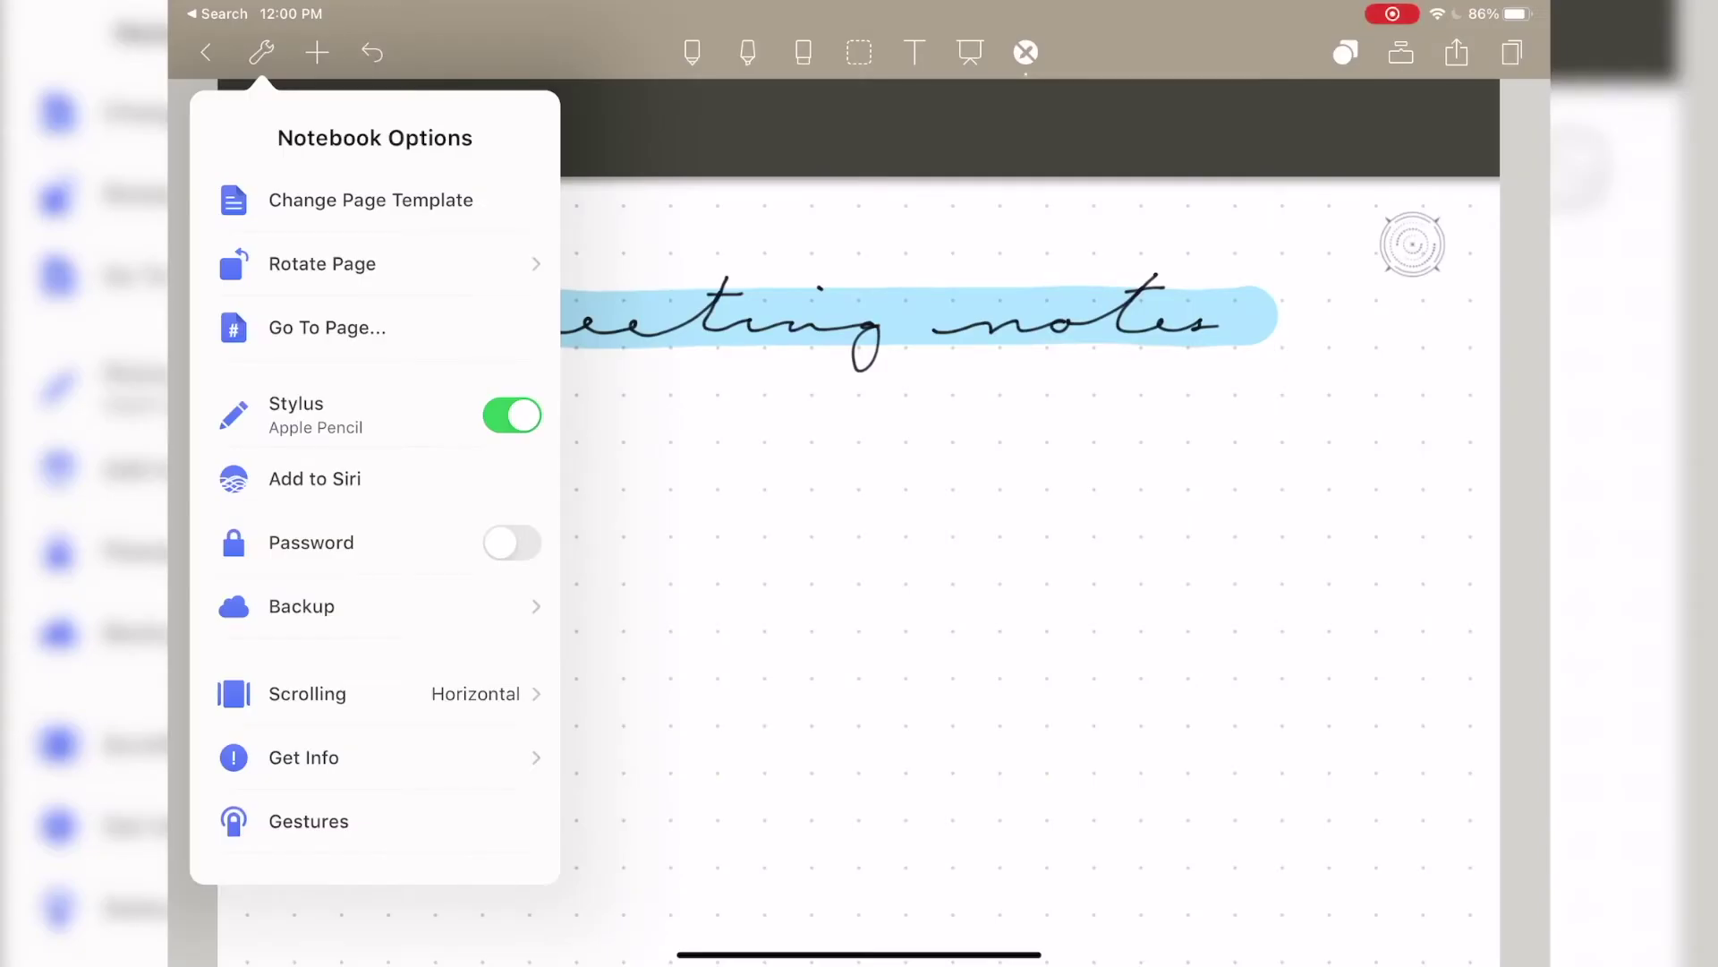
# Step: Show the Gestures list from the Notebook Options menu
pyautogui.click(308, 820)
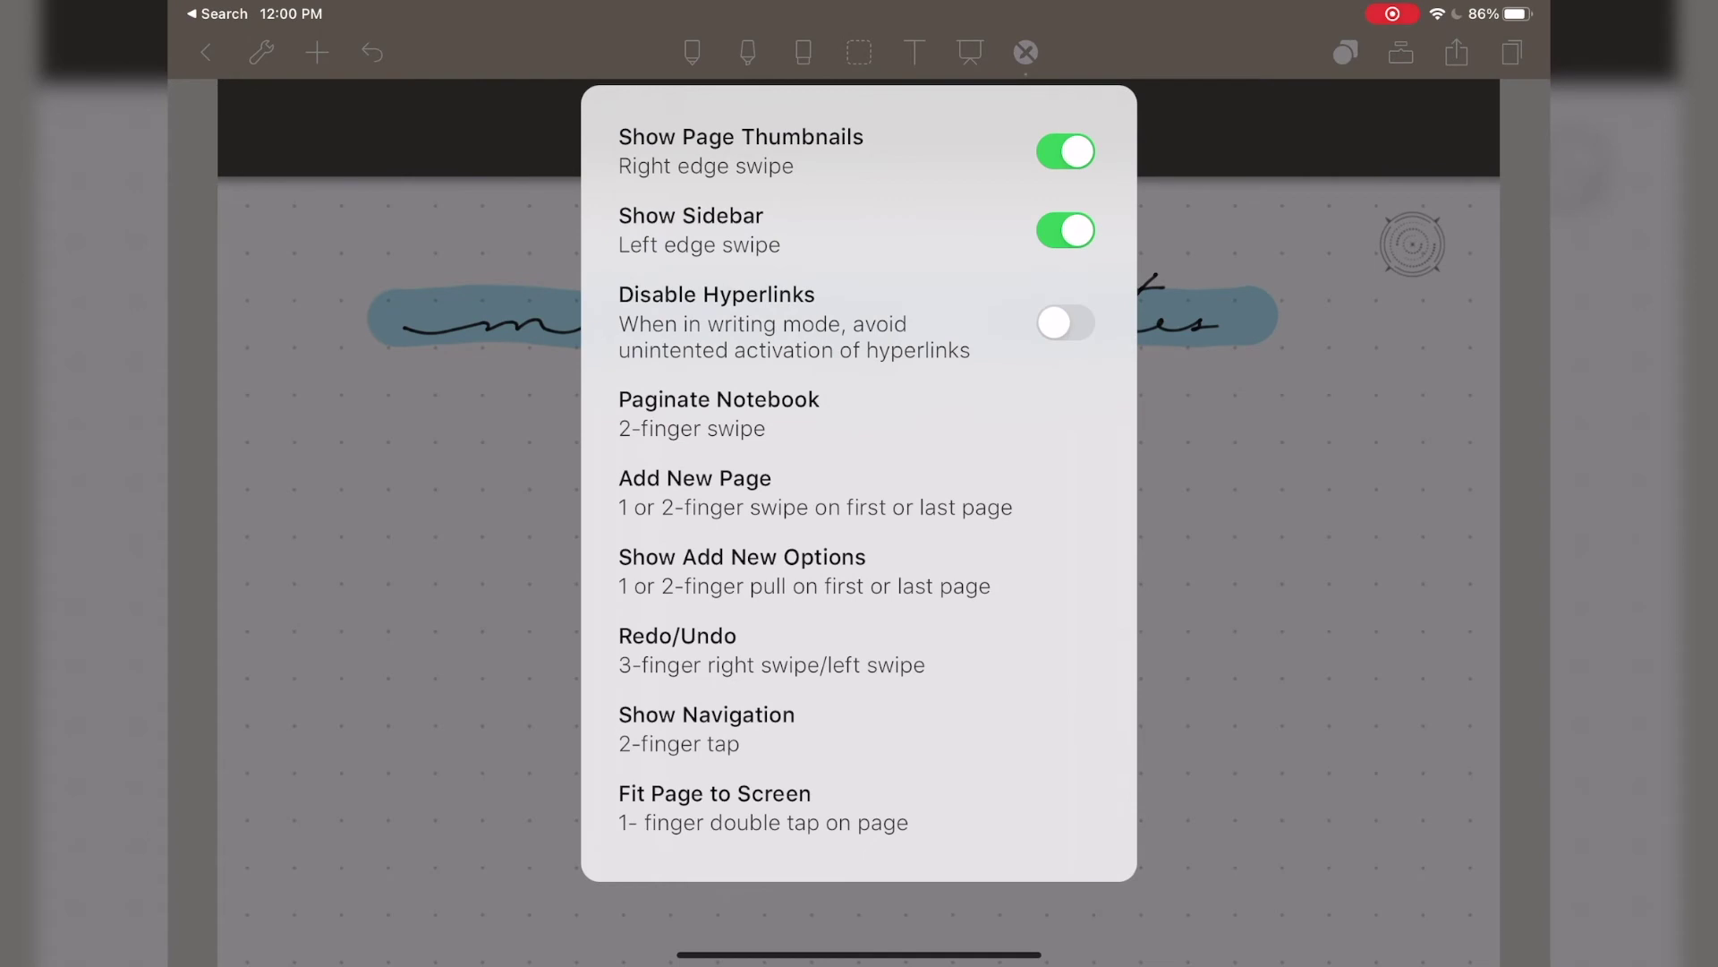
pyautogui.scroll(-1, 860, 483)
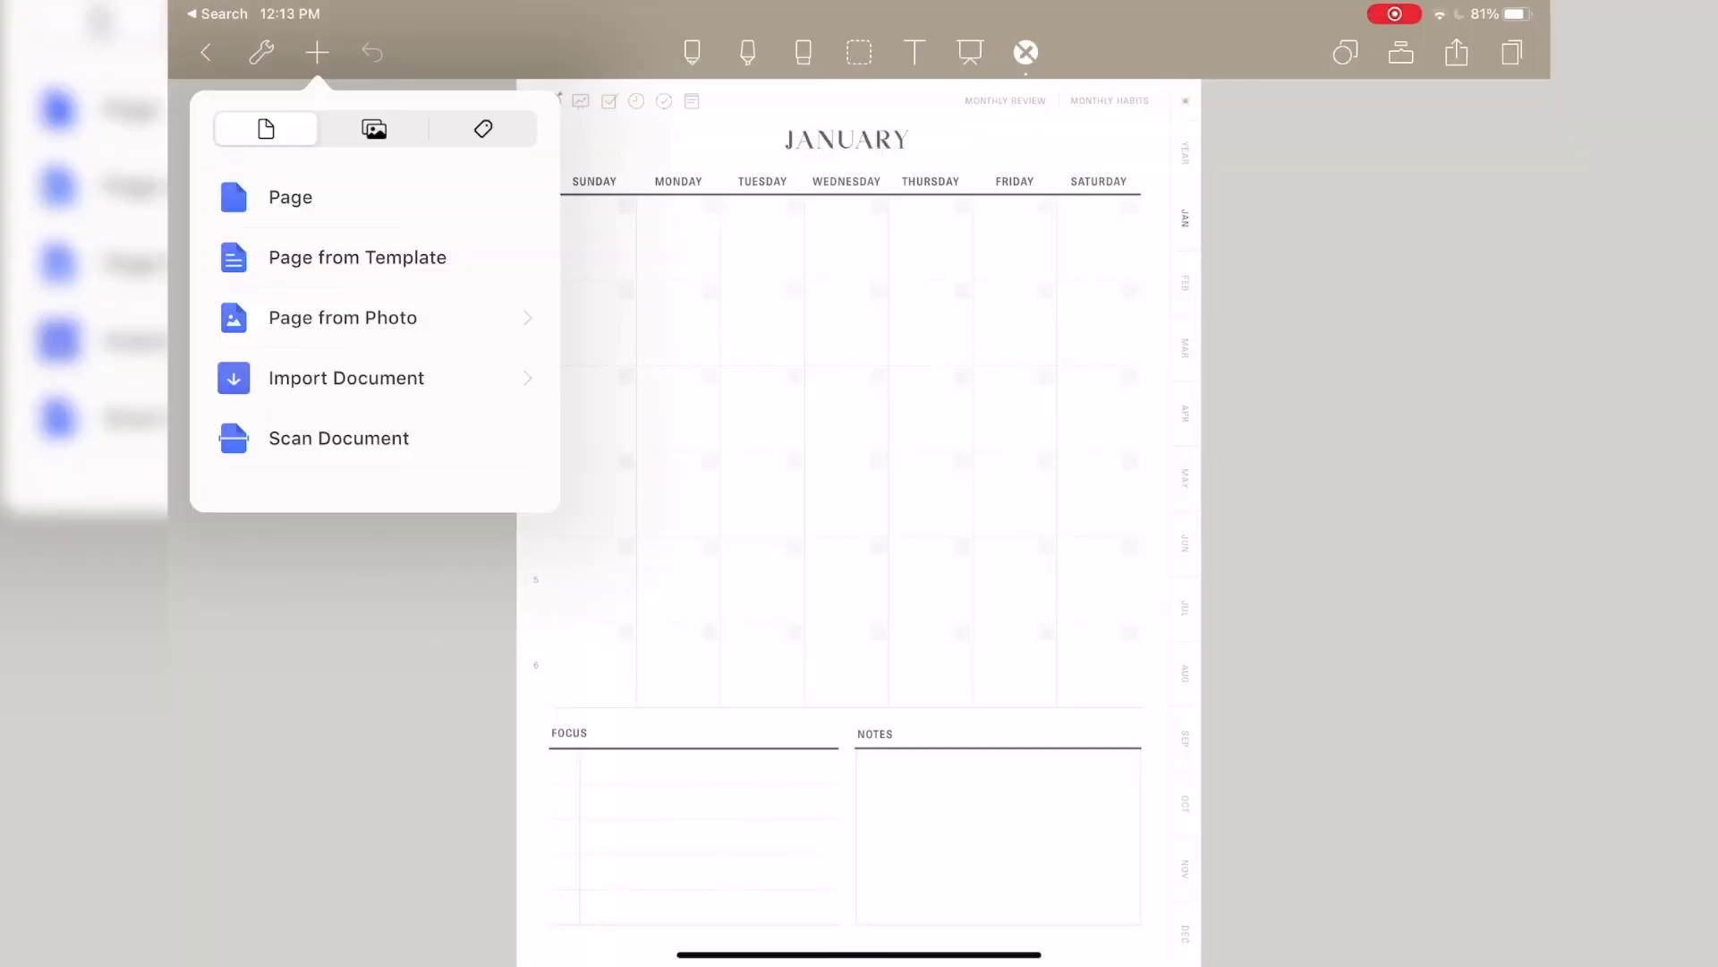
# Step: Restyle the notes text to Courier New after first trying a script font
pyautogui.click(483, 127)
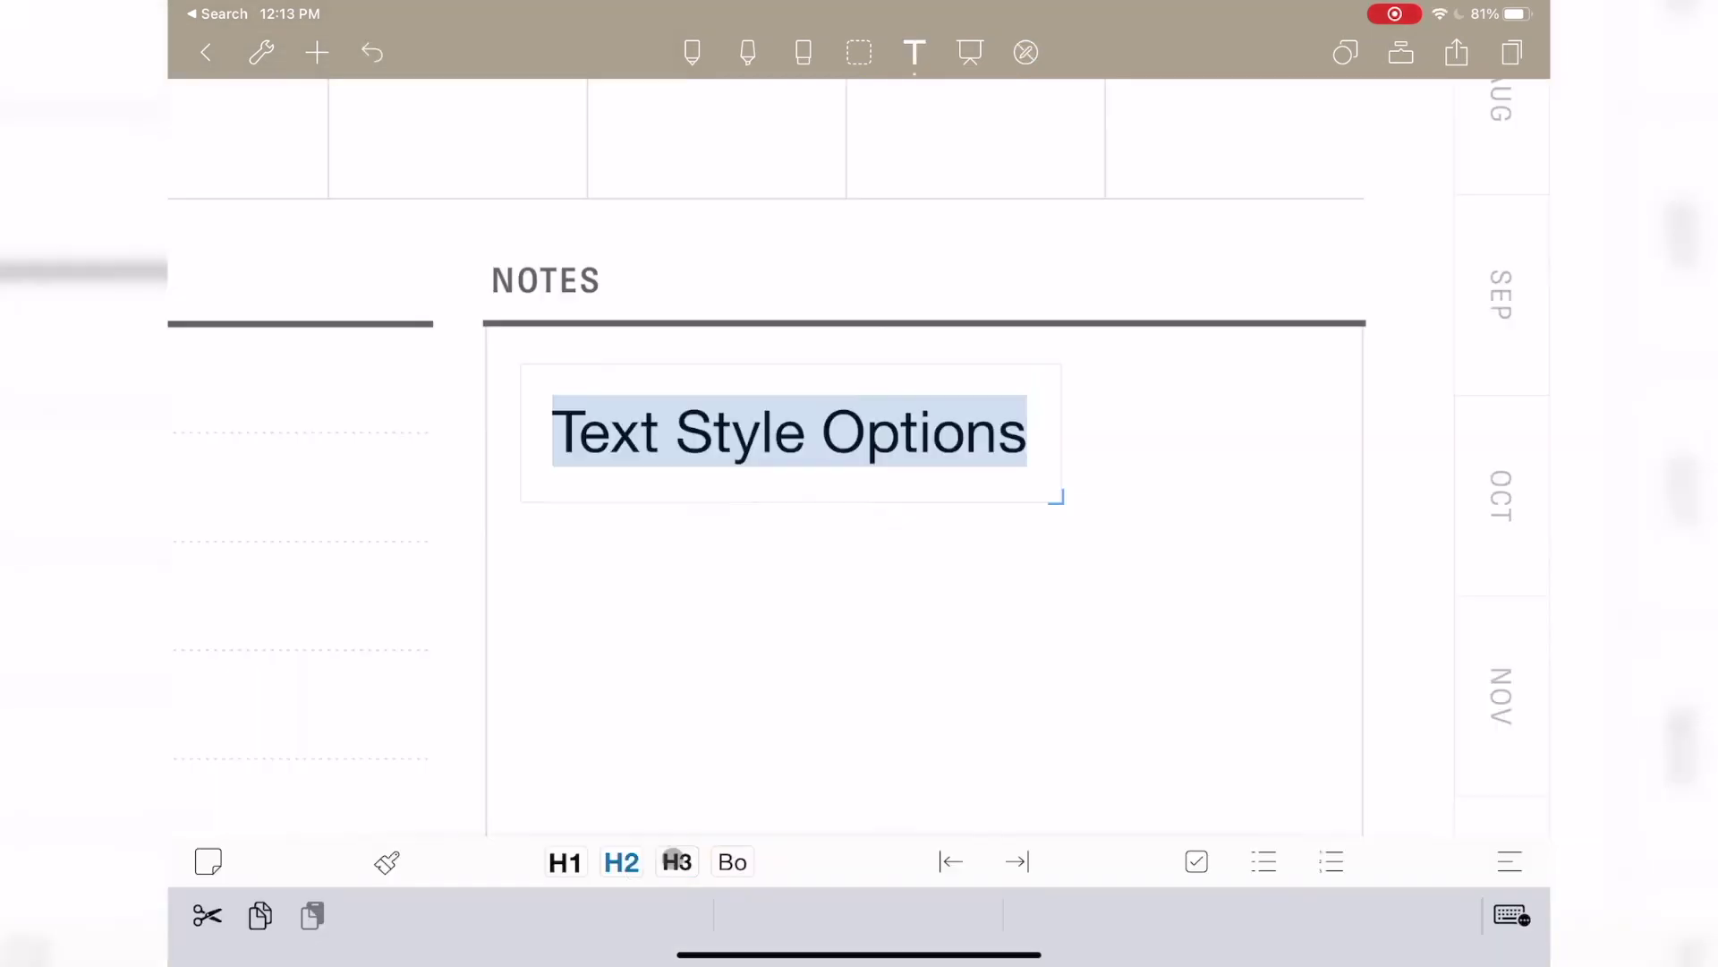
pyautogui.click(709, 533)
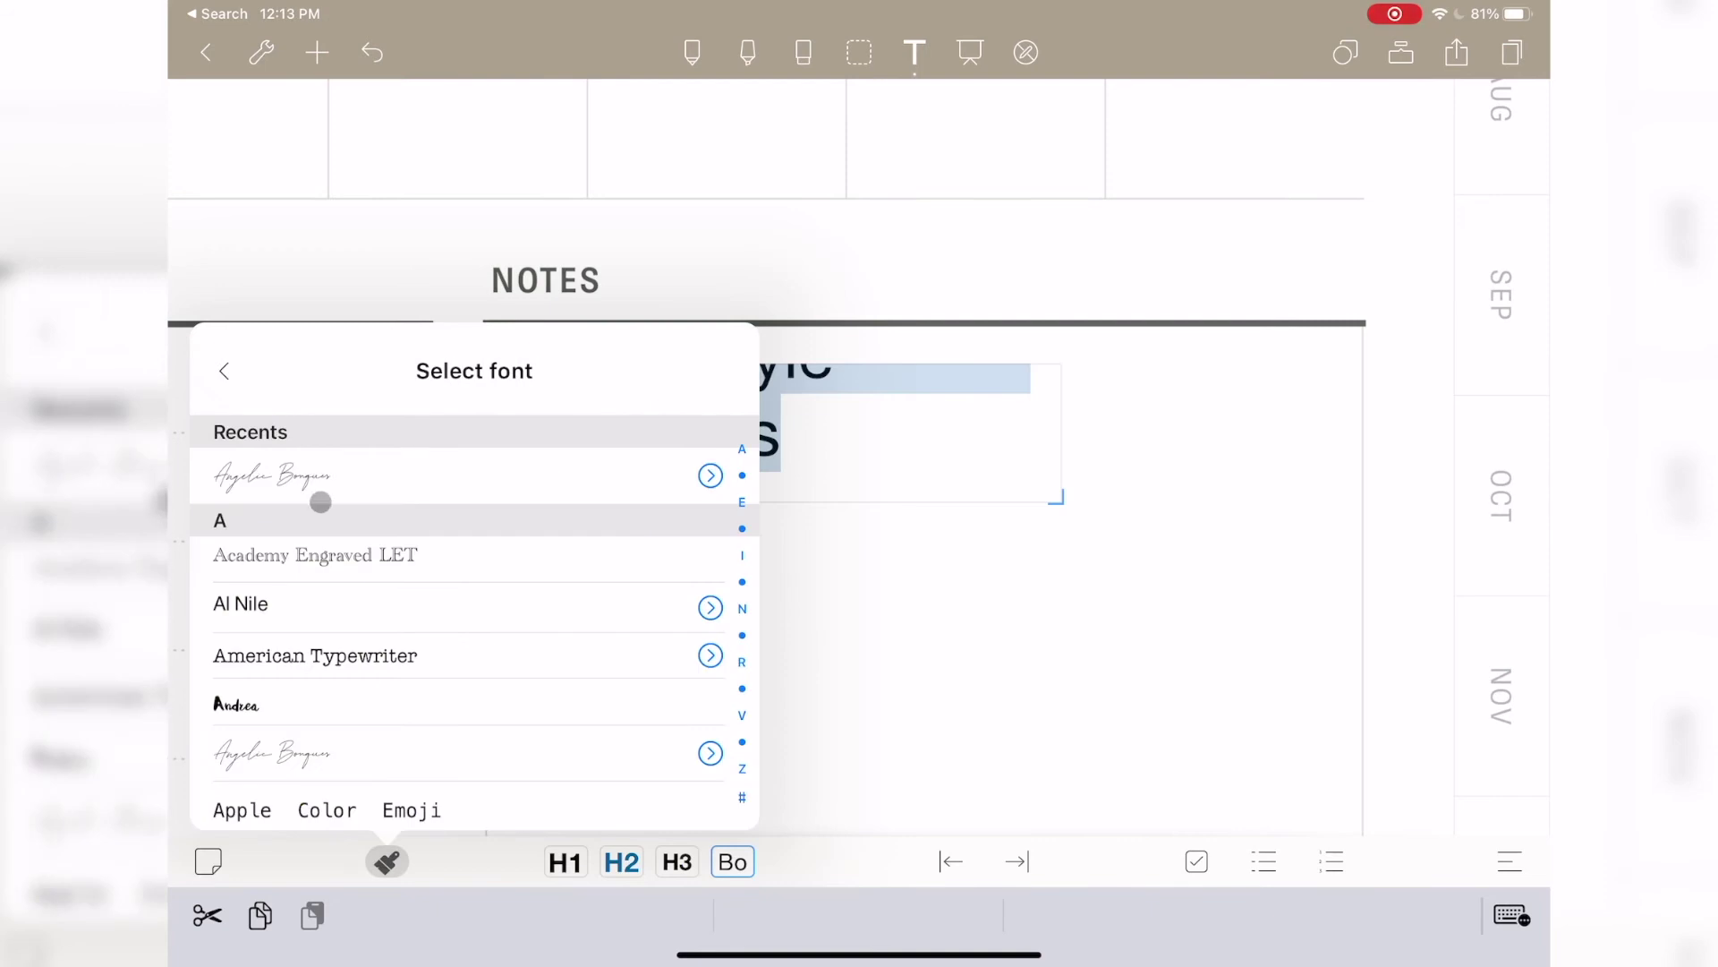
pyautogui.click(318, 499)
pyautogui.click(707, 533)
pyautogui.scroll(-5, 504, 680)
pyautogui.scroll(-3, 504, 682)
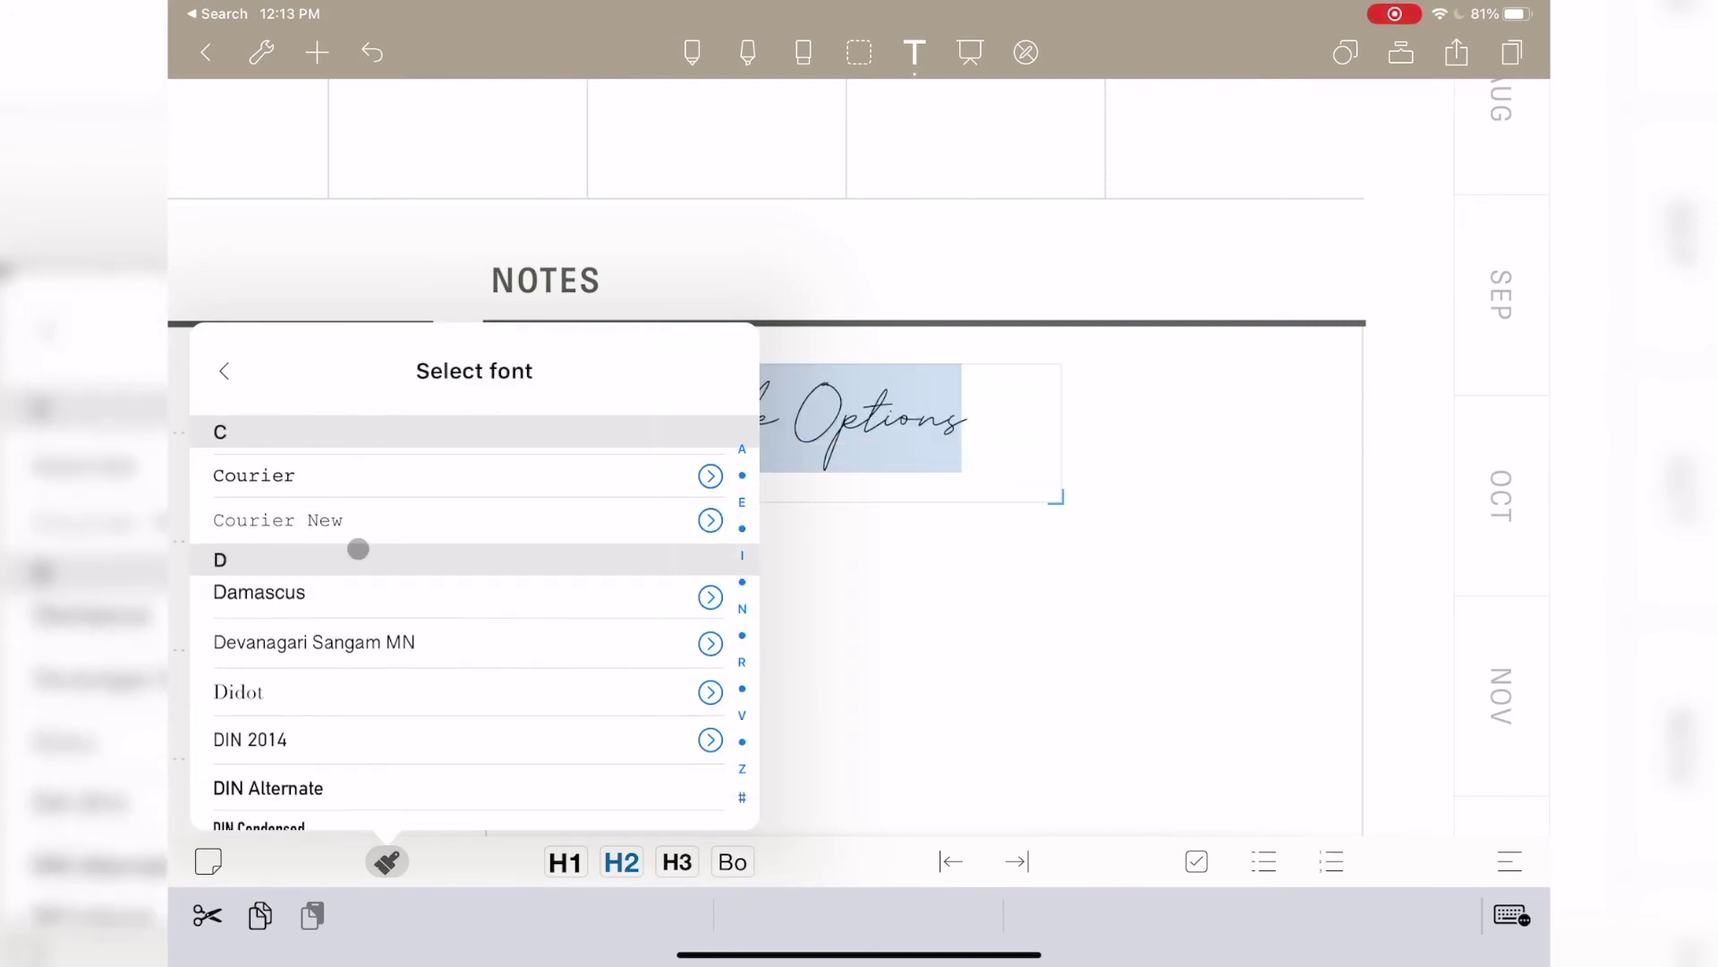
pyautogui.click(334, 523)
# Step: Save the Courier New text style as a favourite and apply it from Favorites
pyautogui.click(707, 706)
pyautogui.click(697, 451)
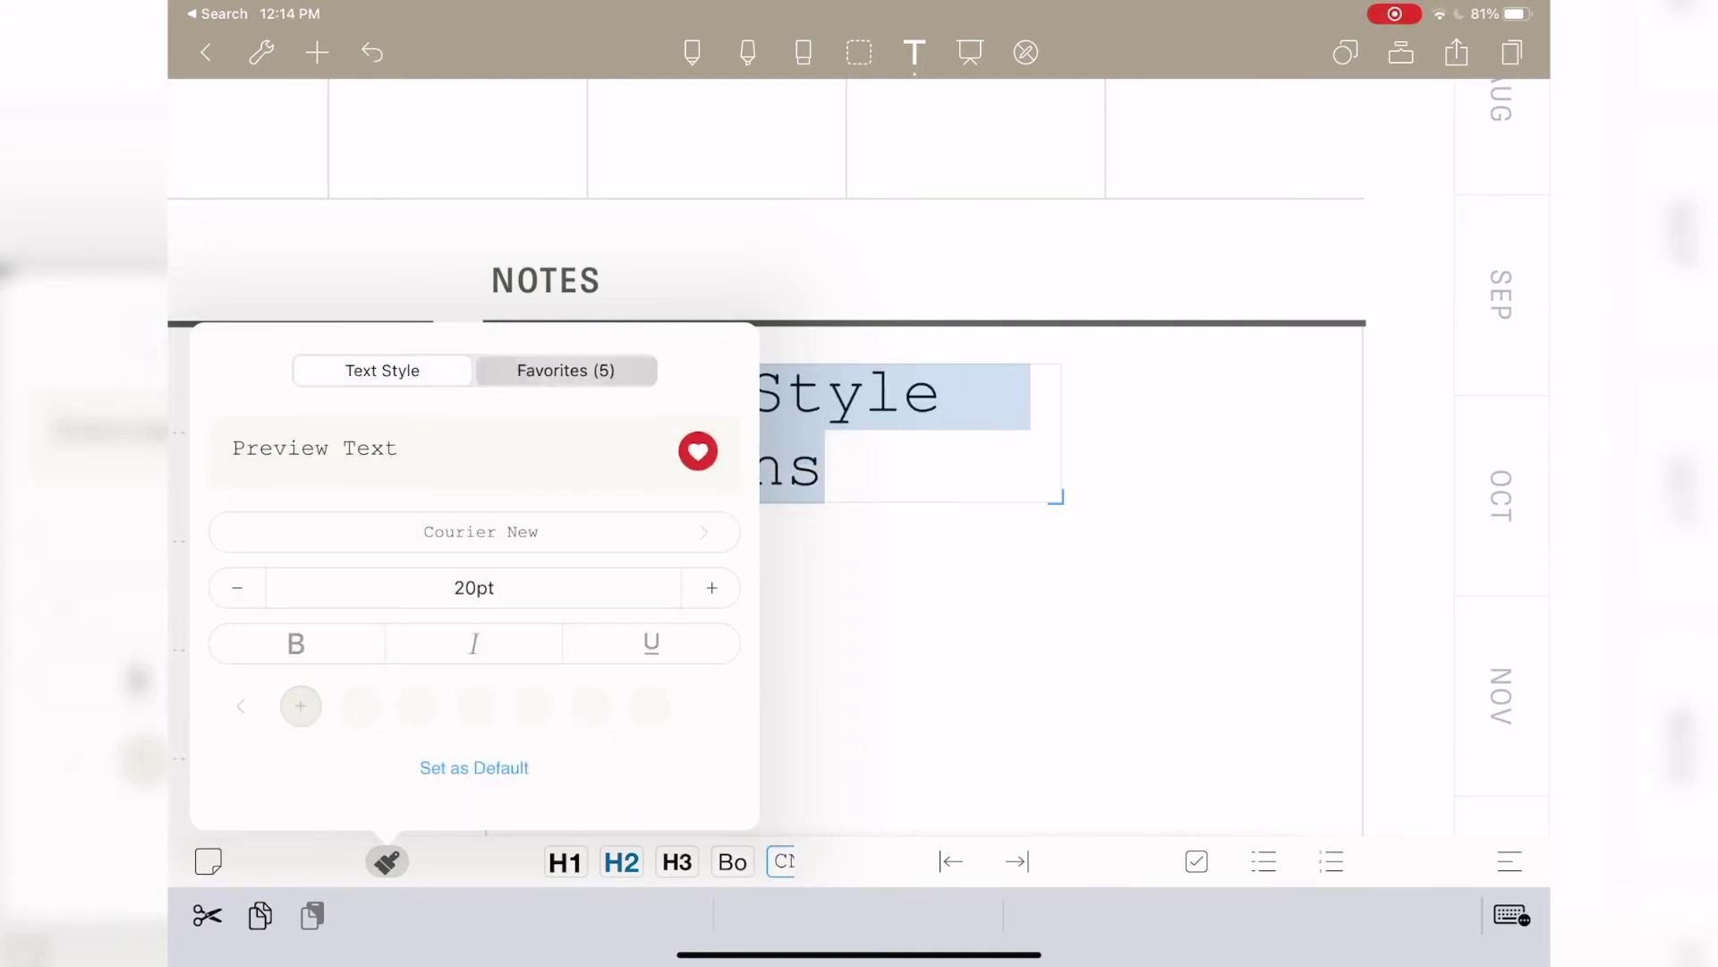
pyautogui.click(565, 371)
pyautogui.click(422, 656)
pyautogui.click(883, 564)
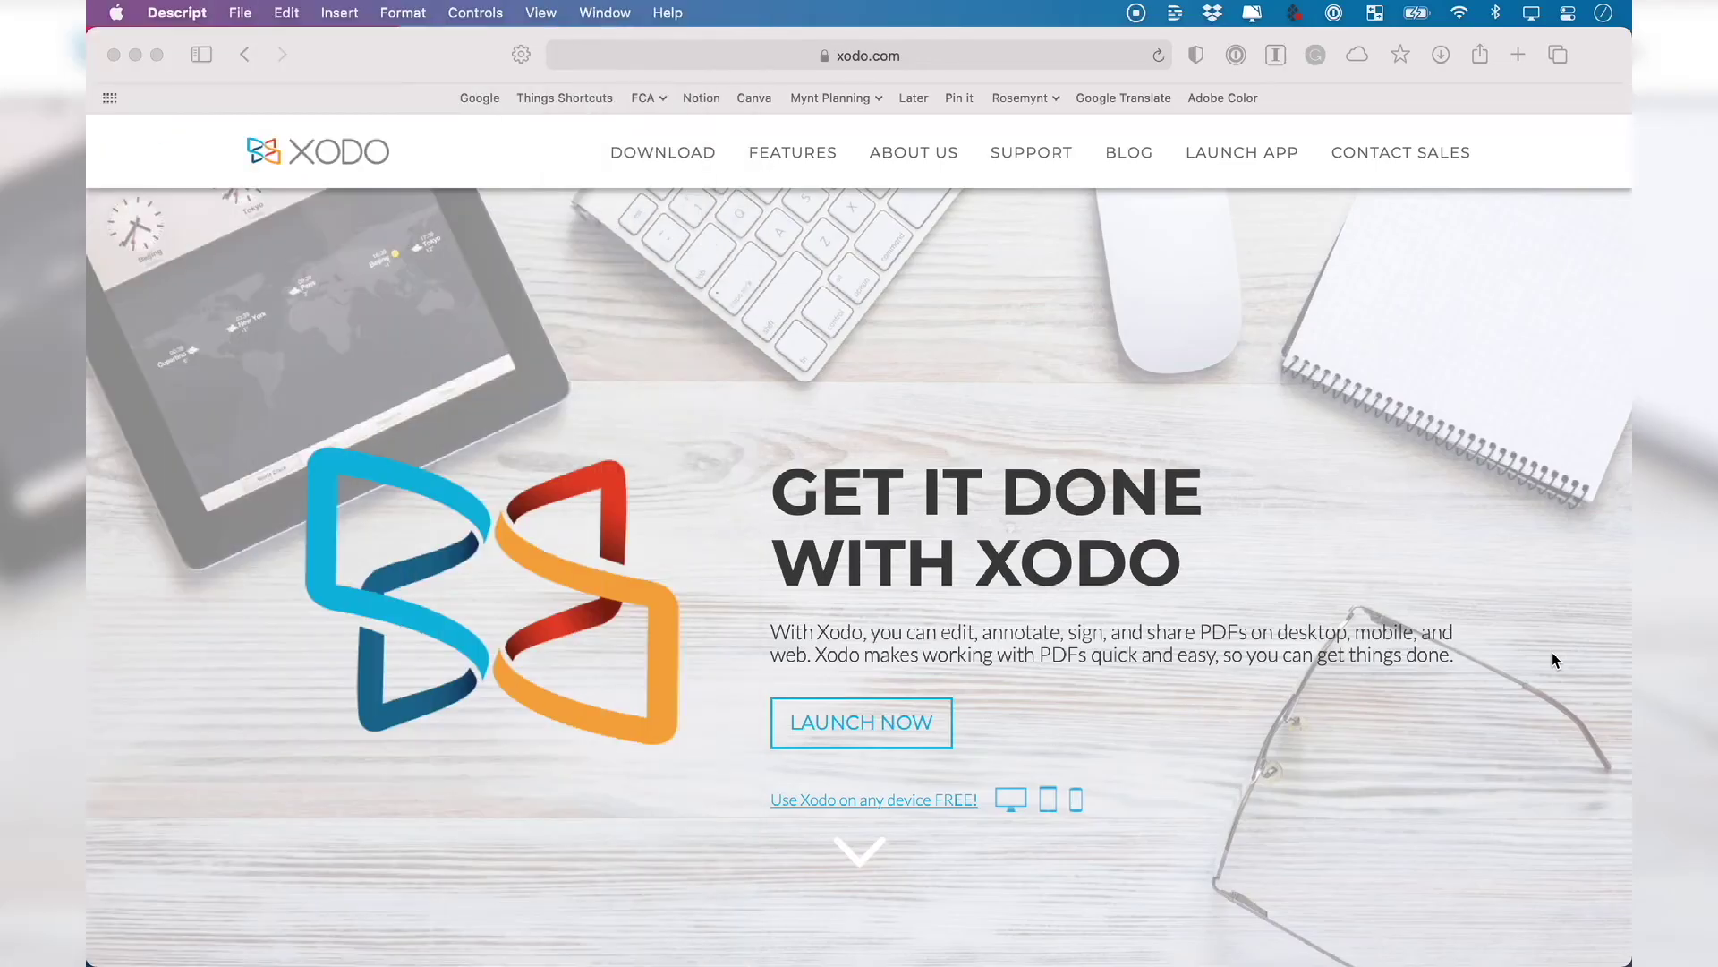
pyautogui.scroll(-3, 1552, 660)
pyautogui.scroll(-2, 1553, 659)
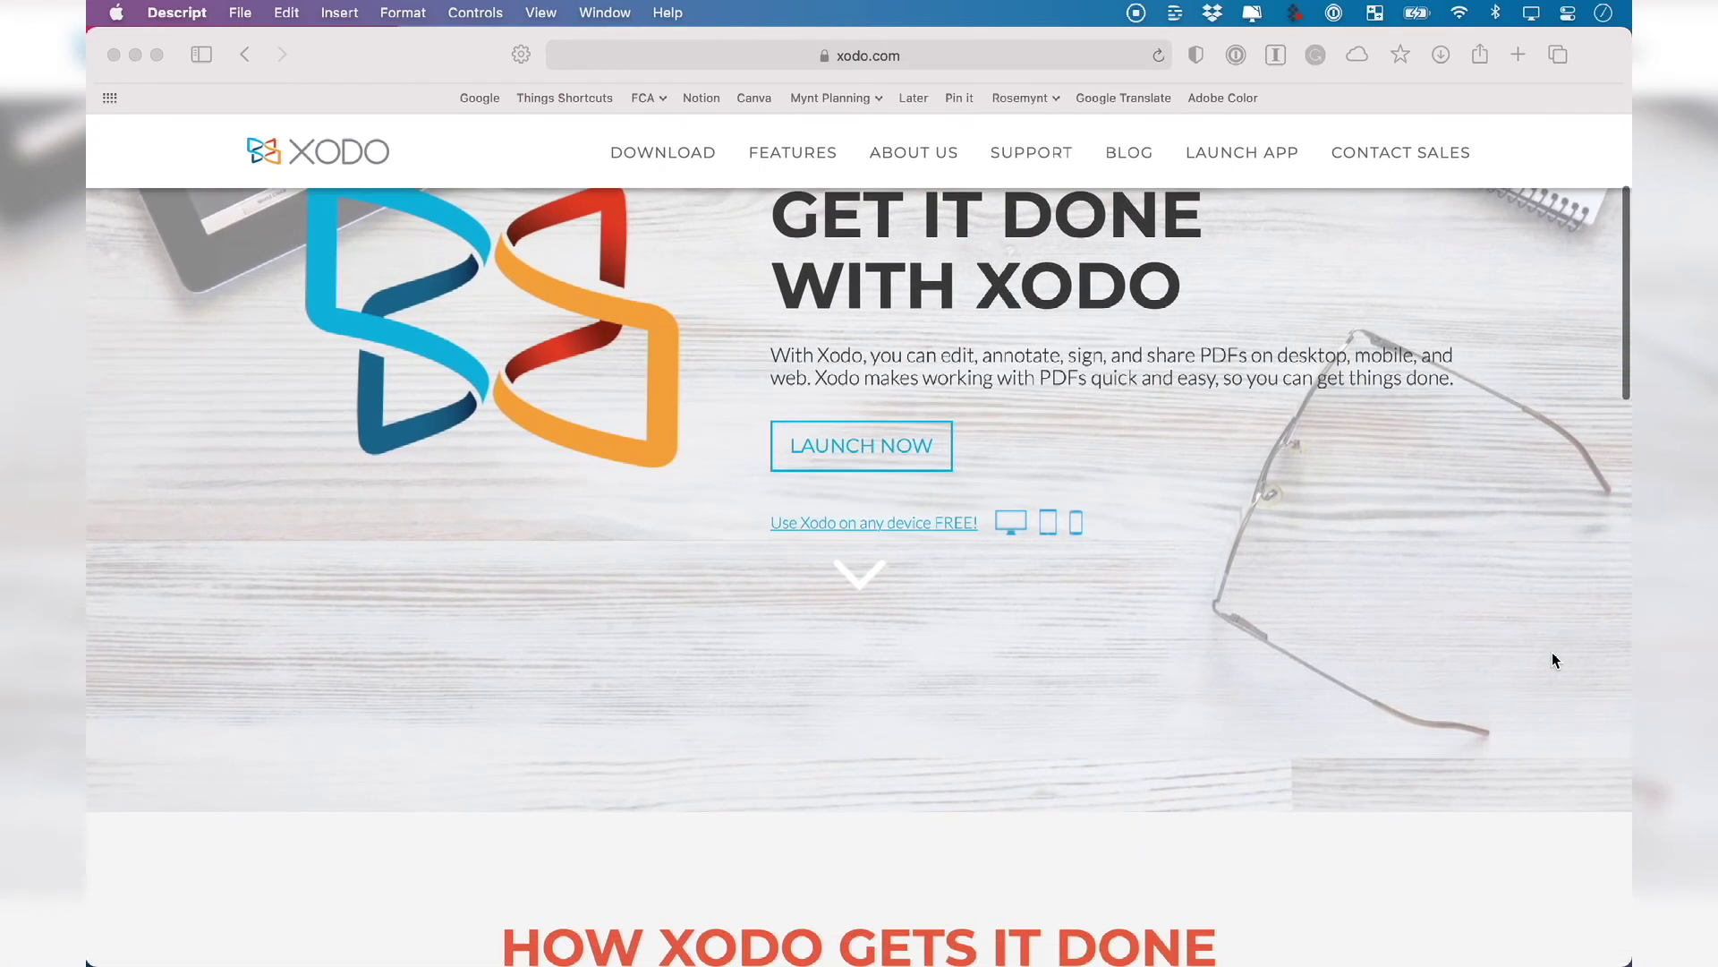
pyautogui.scroll(-2, 1554, 659)
pyautogui.scroll(-2, 1554, 659)
pyautogui.scroll(-2, 1552, 660)
pyautogui.scroll(-2, 1554, 659)
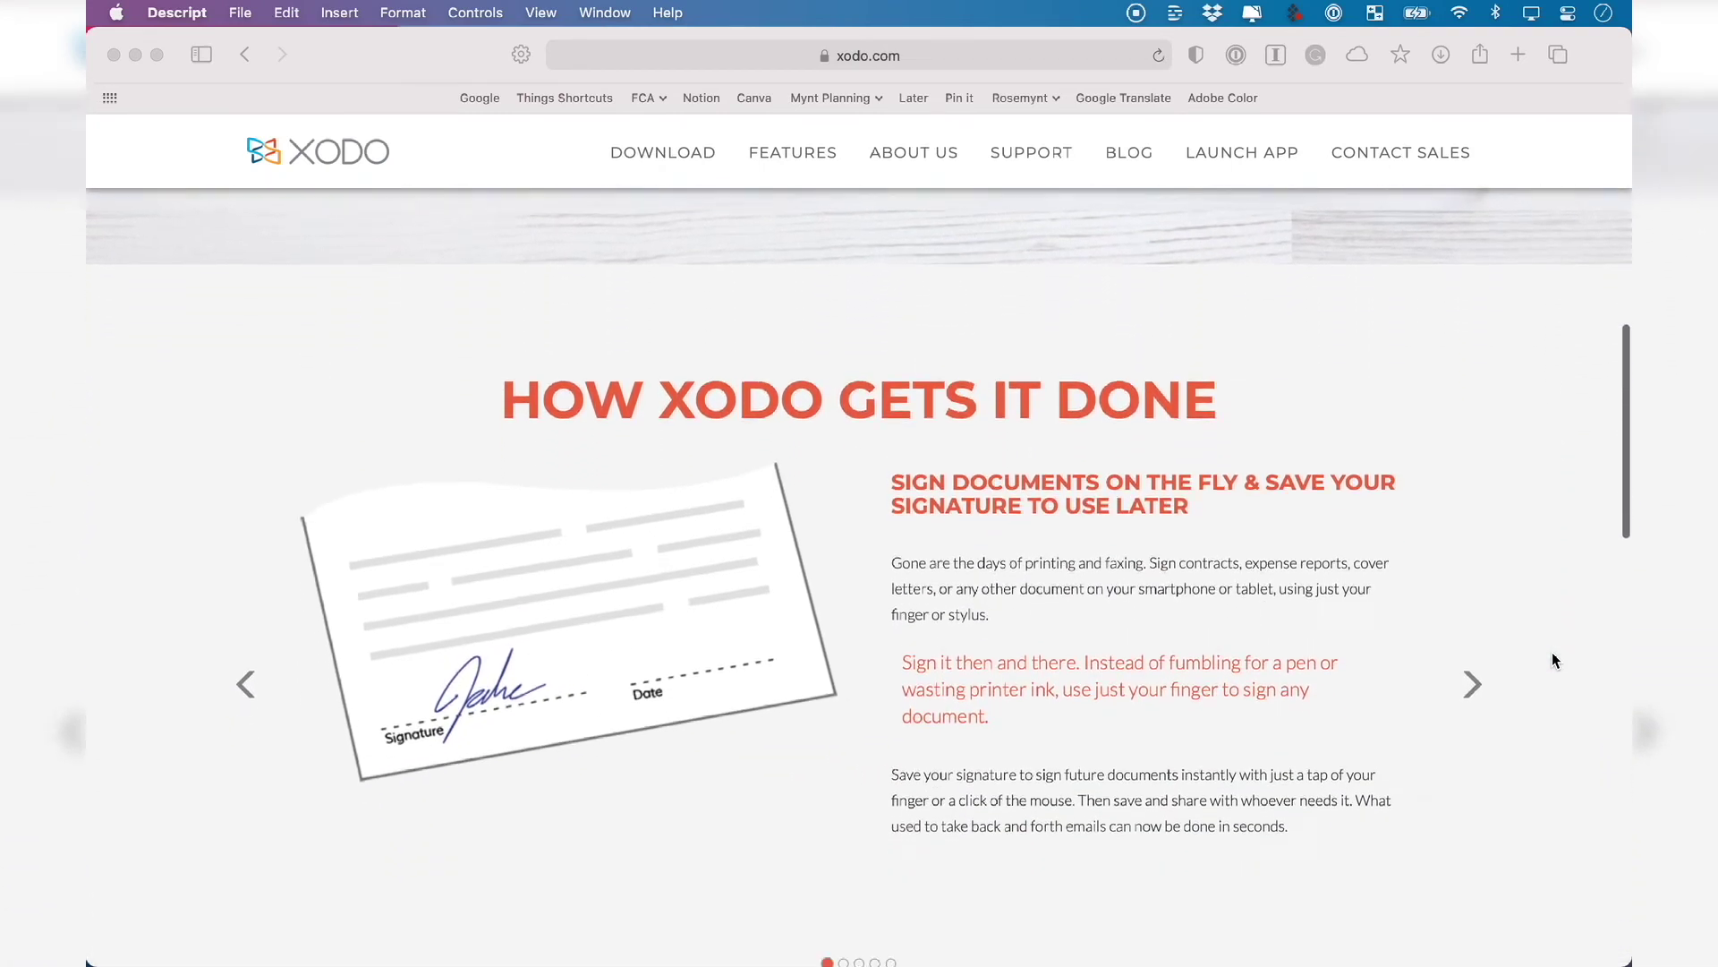
pyautogui.scroll(-2, 1554, 659)
pyautogui.scroll(-2, 1554, 659)
pyautogui.scroll(-2, 1553, 659)
pyautogui.scroll(-1, 1553, 660)
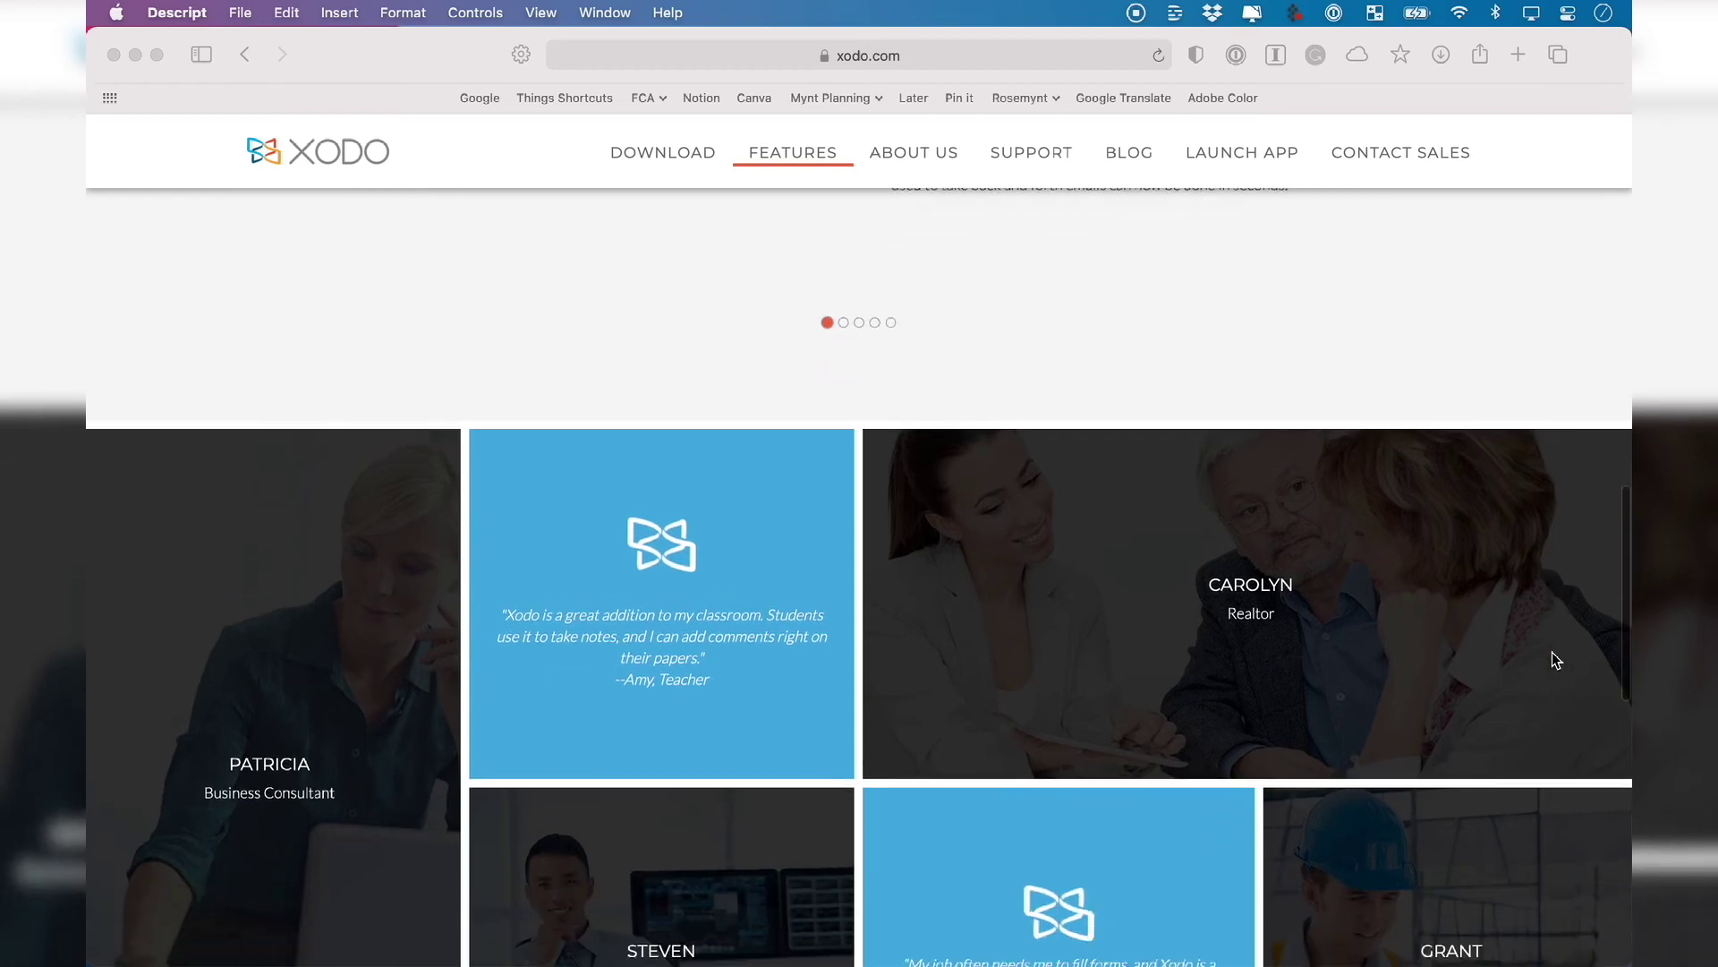
pyautogui.scroll(-3, 1554, 660)
pyautogui.scroll(-2, 1553, 659)
pyautogui.scroll(-3, 1554, 641)
pyautogui.scroll(-1, 1553, 642)
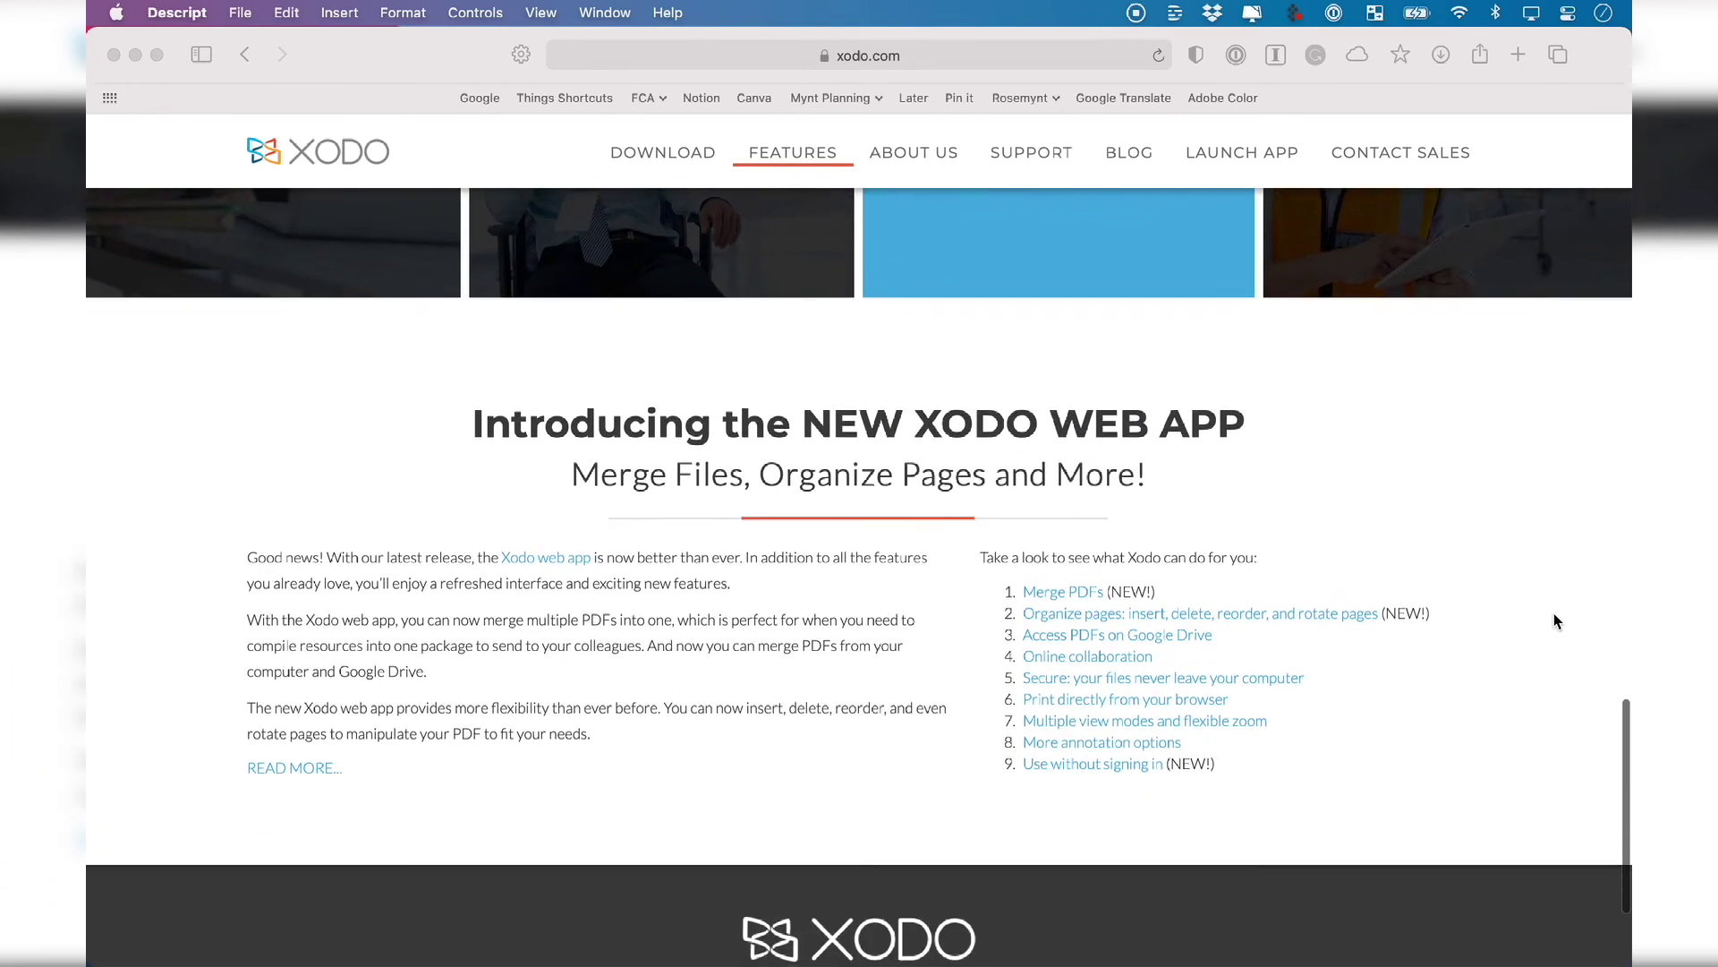
pyautogui.scroll(-2, 1553, 642)
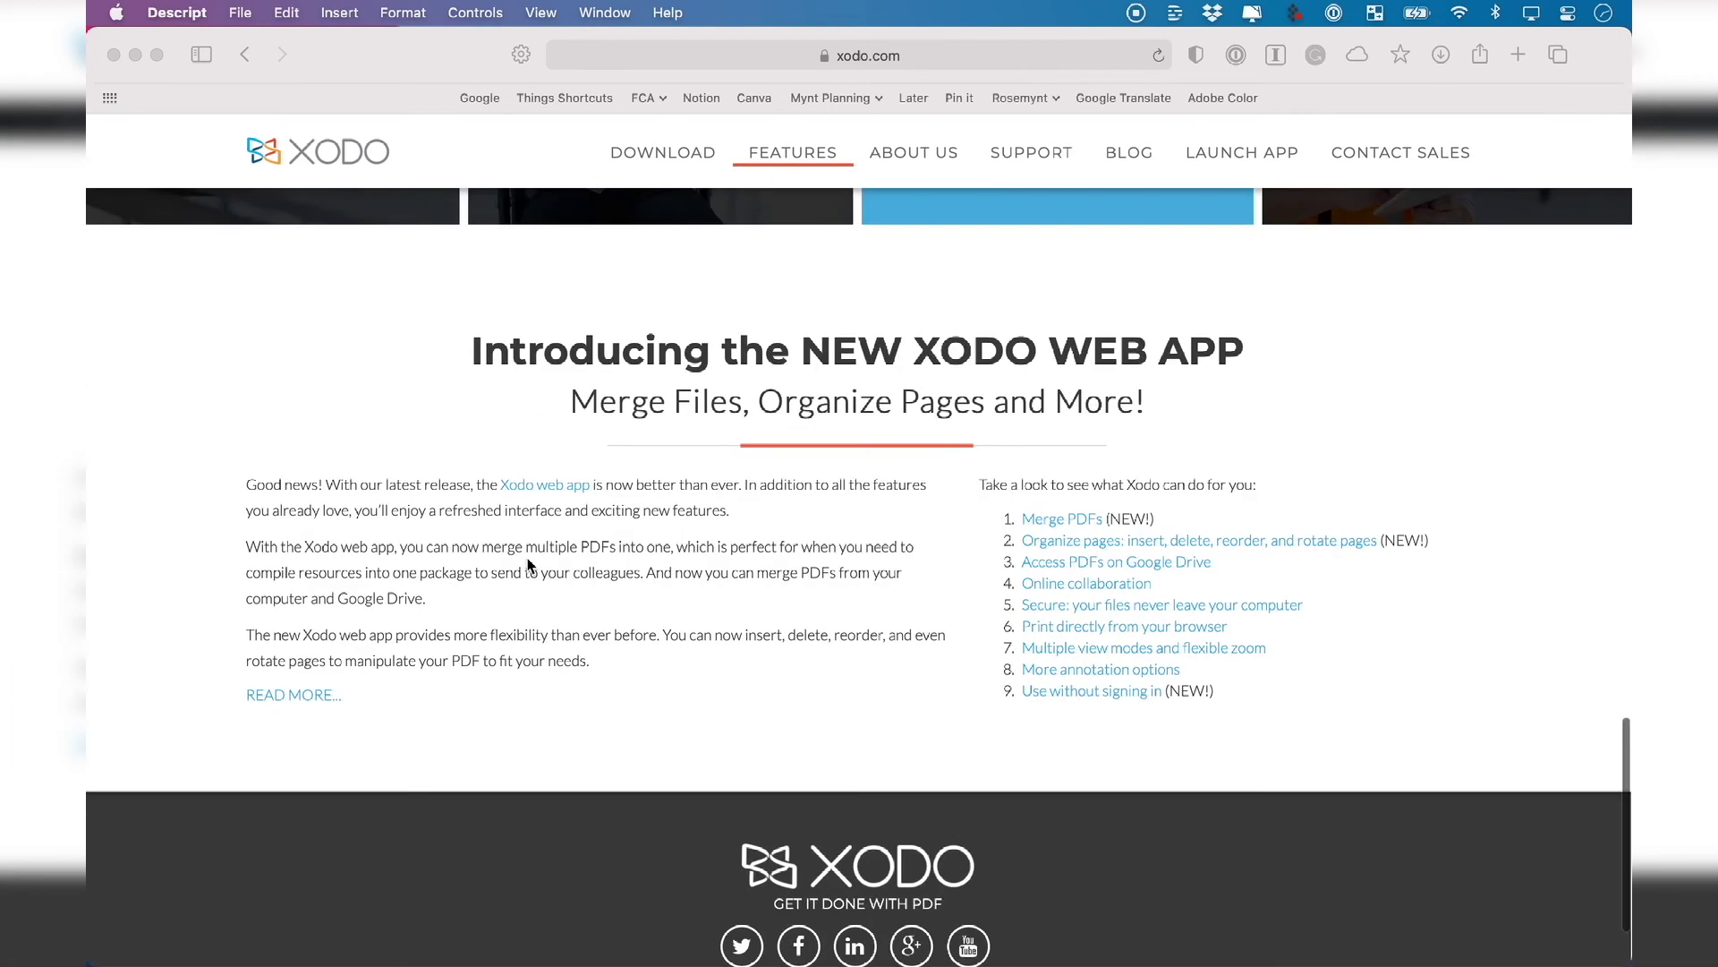
# Step: Bring Safari to the front on Xodo's new web app section
pyautogui.click(529, 565)
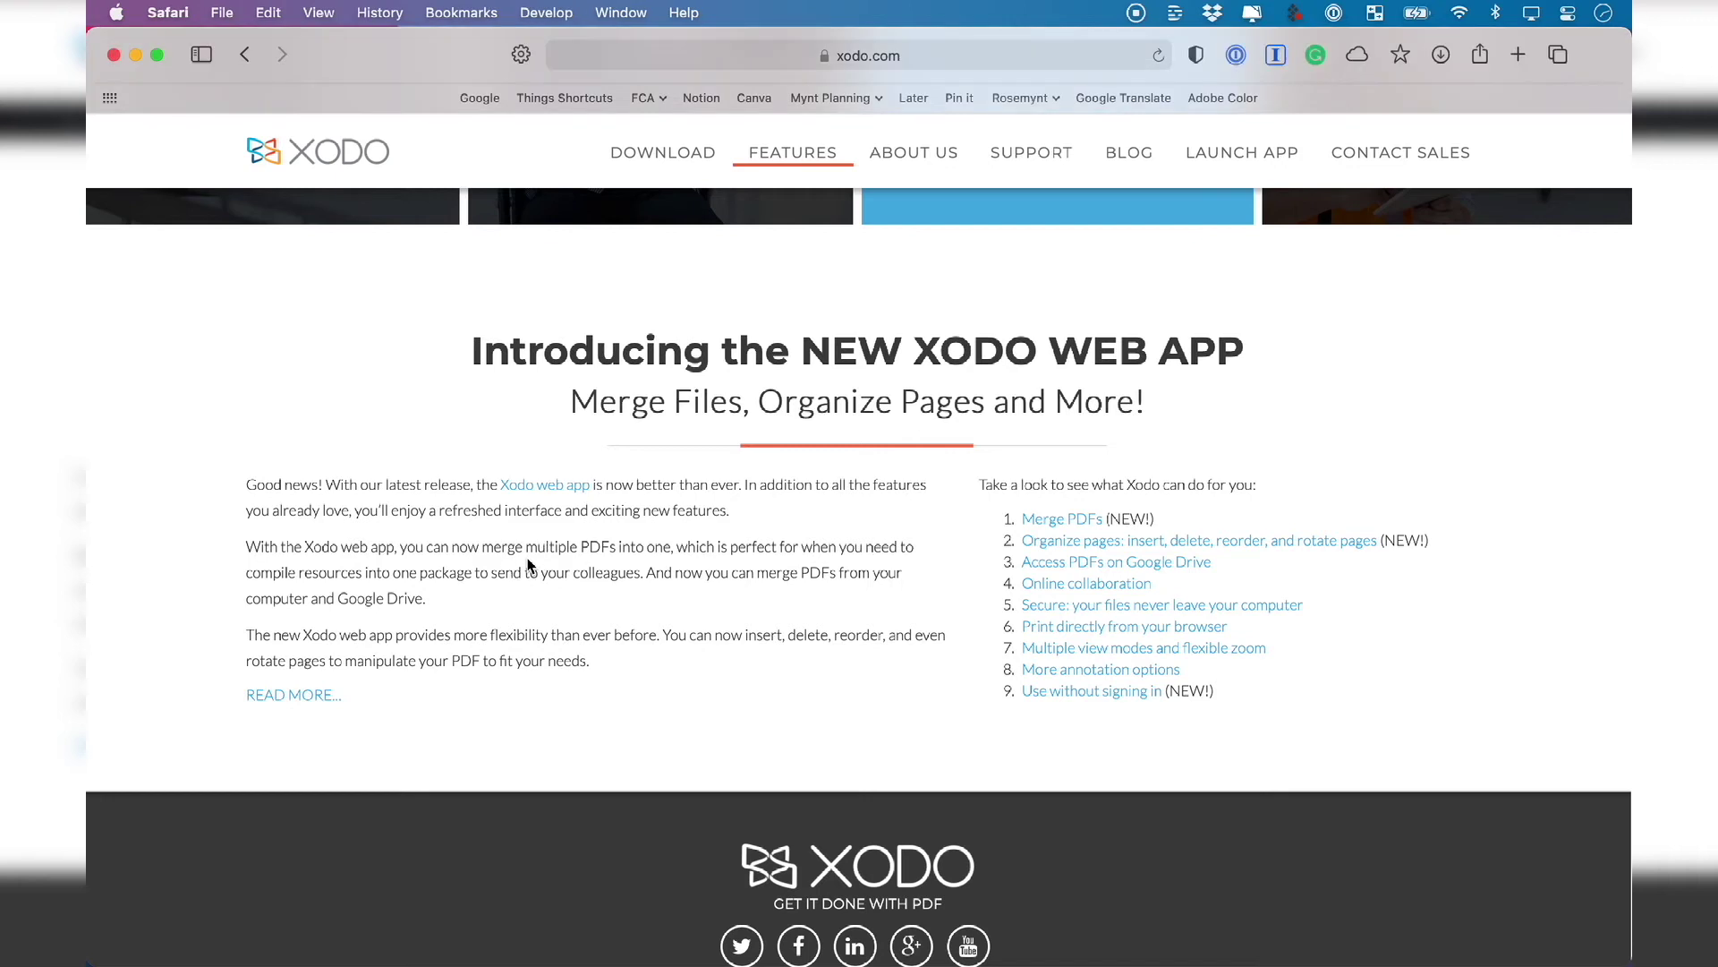
pyautogui.scroll(3, 529, 566)
pyautogui.hscroll(-2, 529, 565)
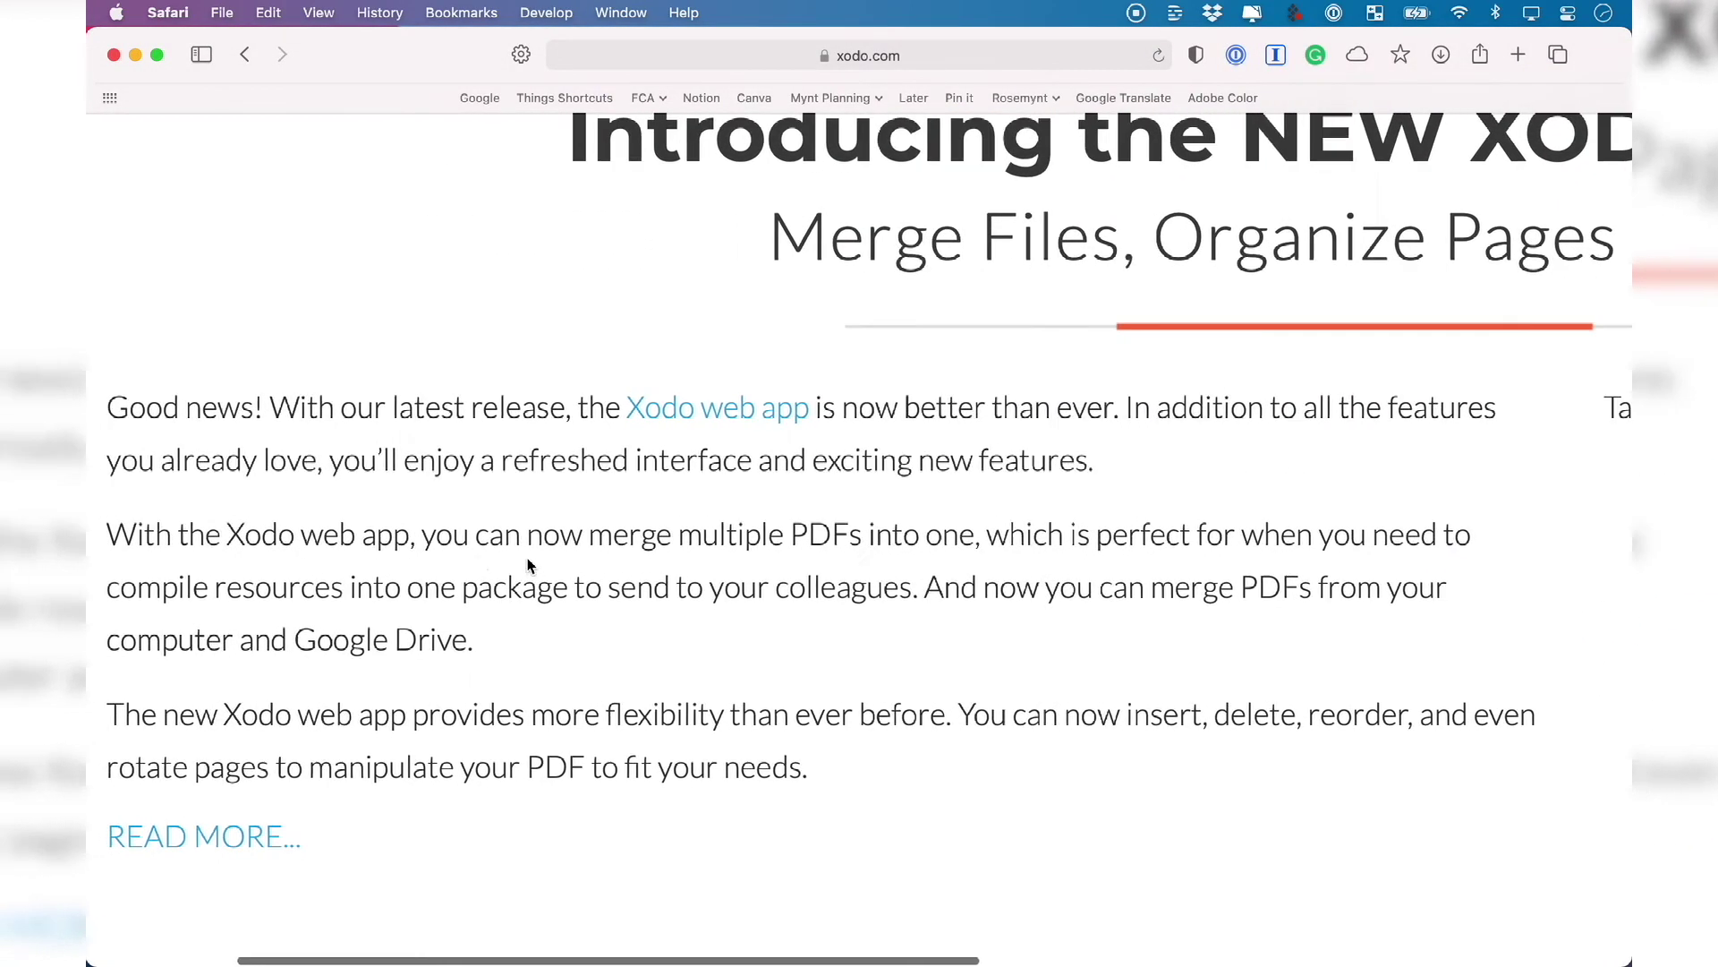
pyautogui.scroll(2, 529, 563)
pyautogui.hscroll(-1, 528, 557)
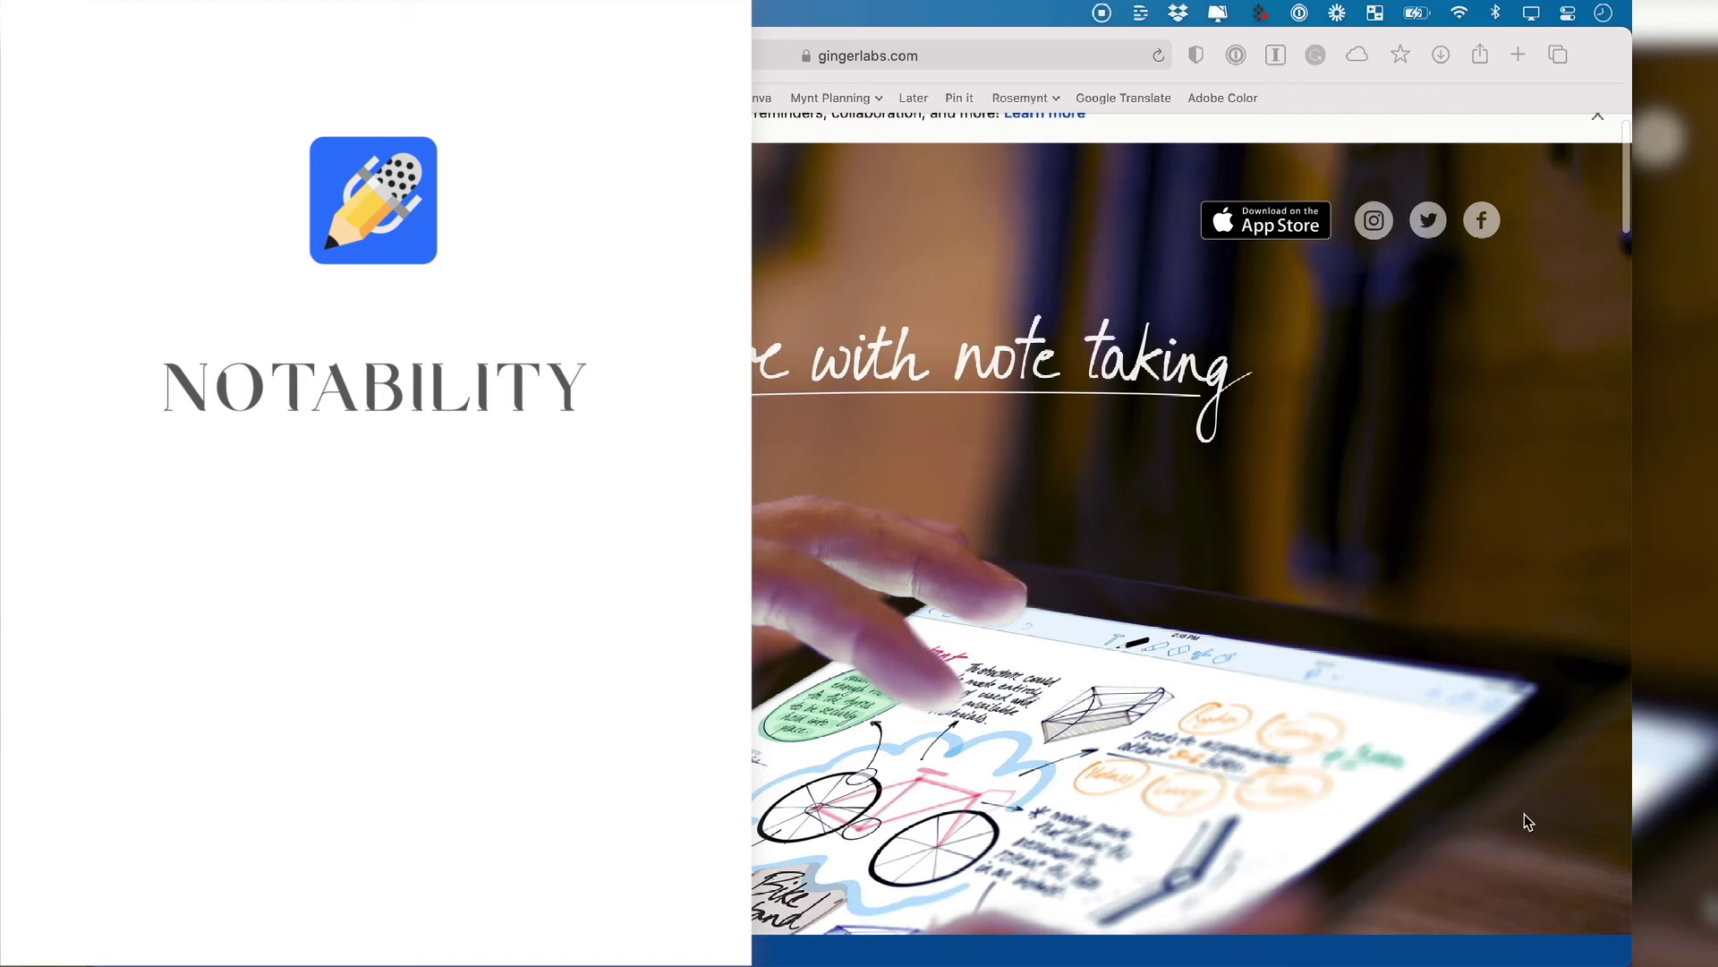
pyautogui.scroll(-2, 1524, 815)
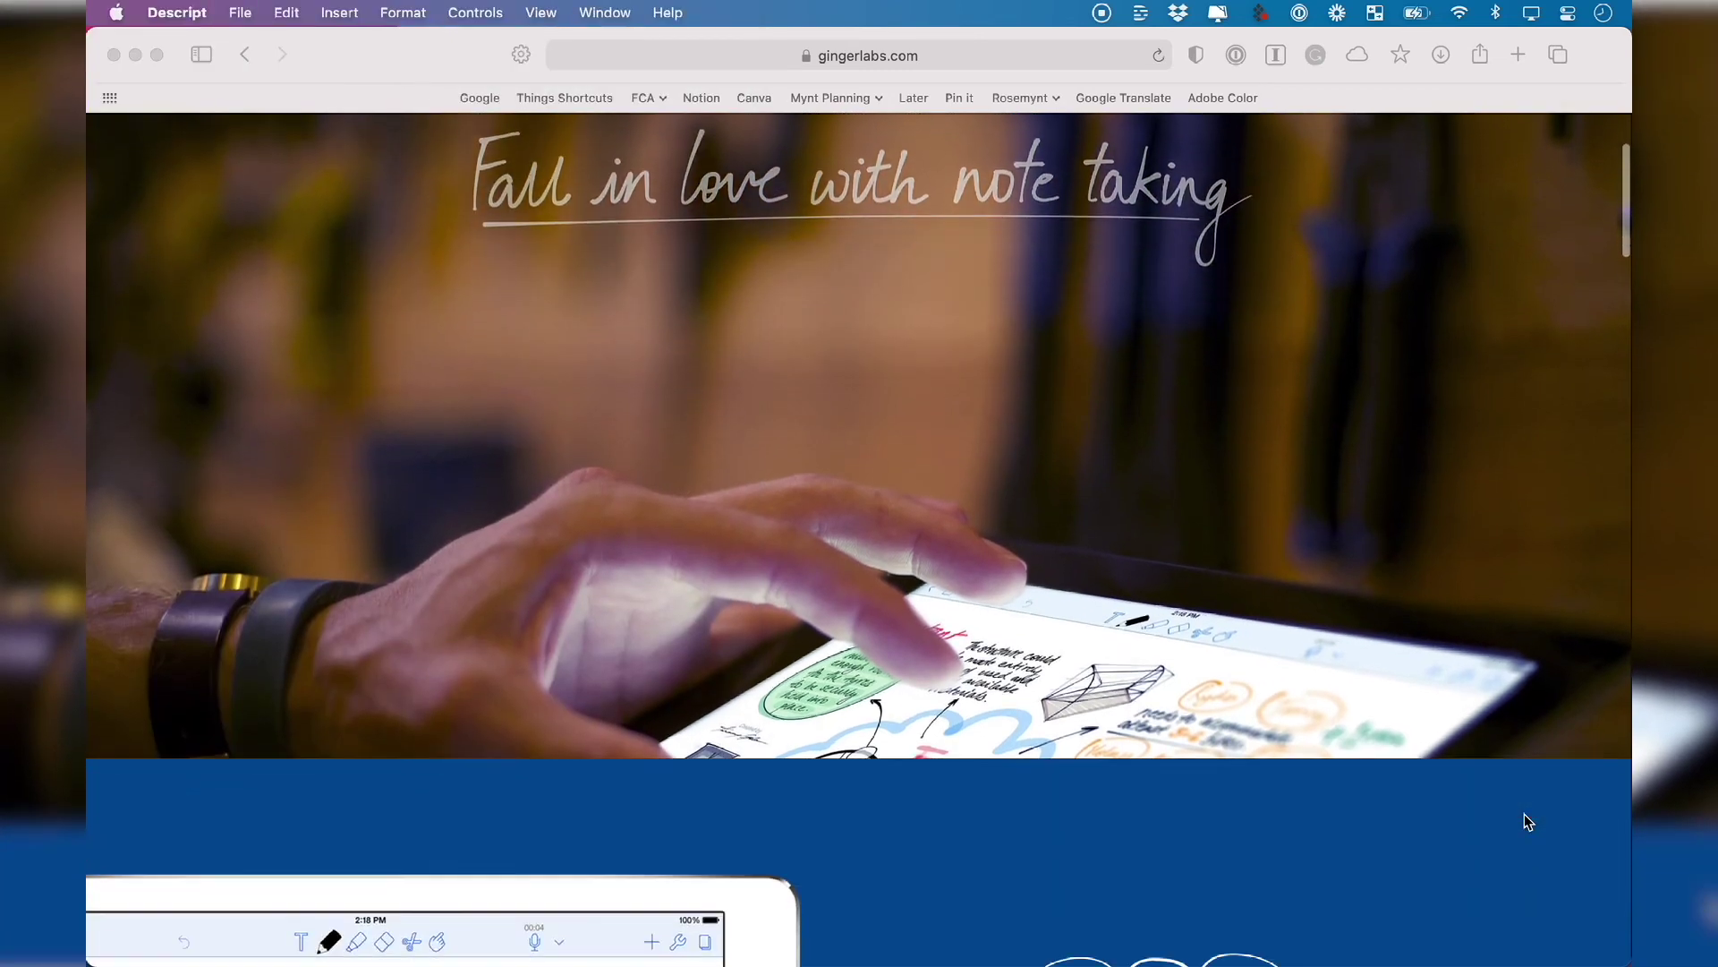
pyautogui.scroll(-4, 1524, 815)
pyautogui.scroll(-2, 1527, 822)
pyautogui.scroll(-3, 1526, 822)
pyautogui.scroll(-2, 1526, 821)
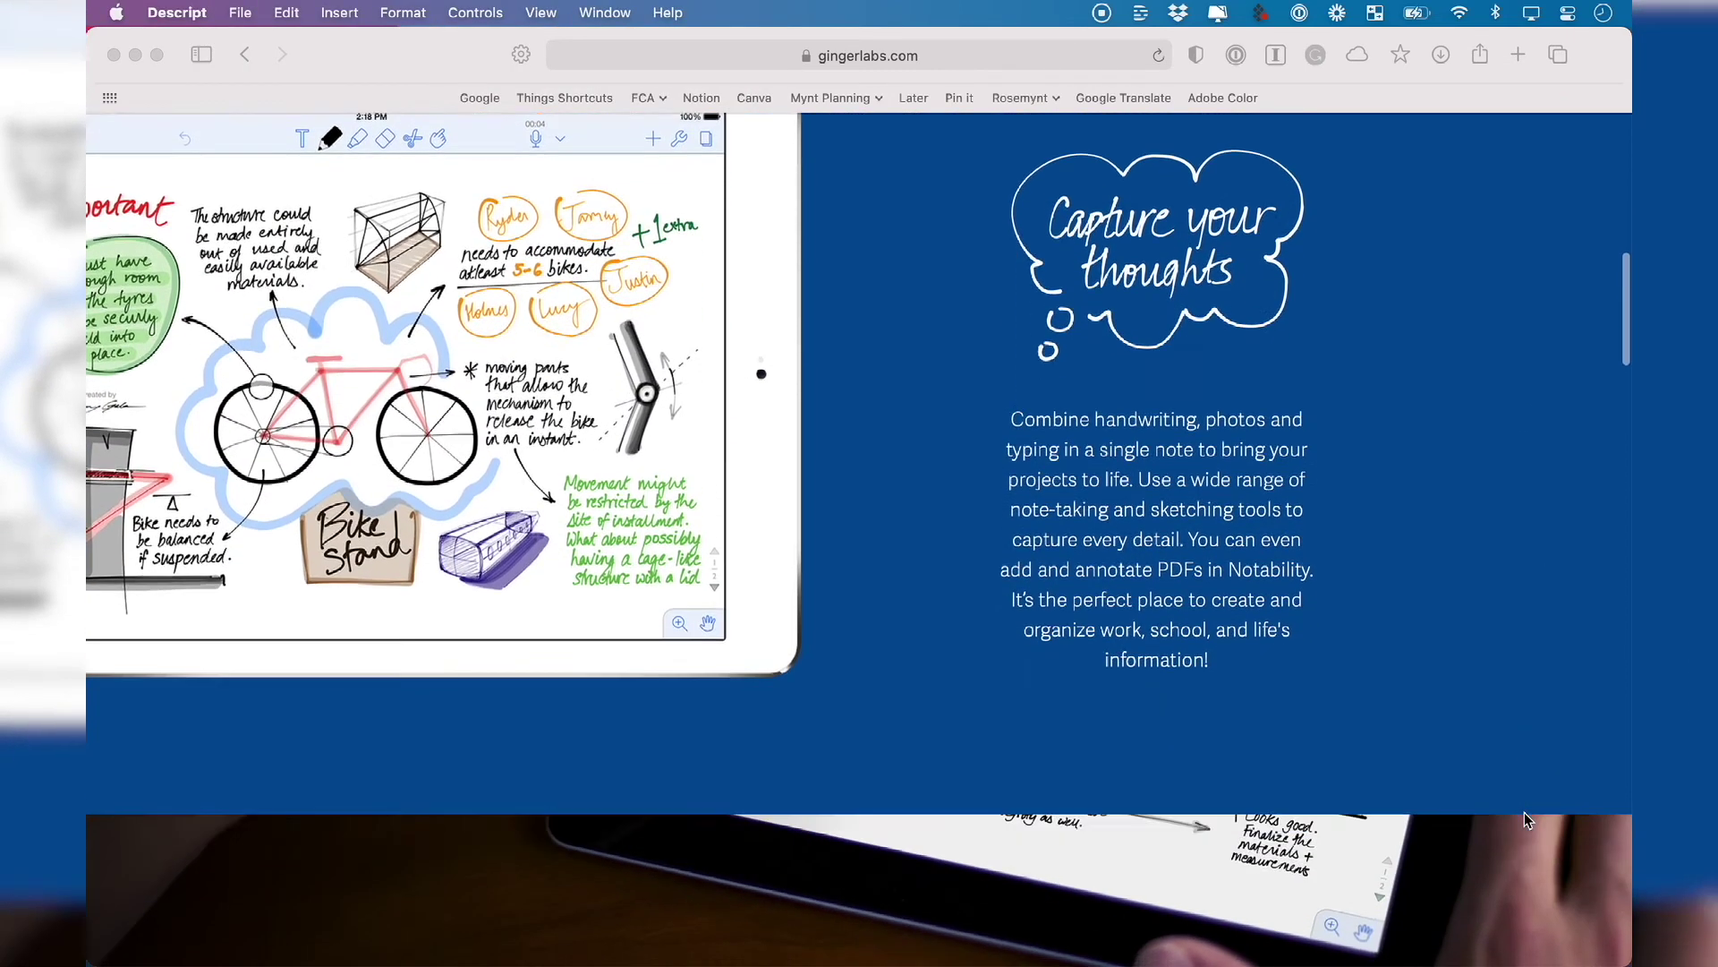
pyautogui.scroll(-4, 1527, 819)
pyautogui.scroll(-2, 1524, 813)
pyautogui.scroll(-2, 1524, 812)
pyautogui.scroll(-4, 1524, 812)
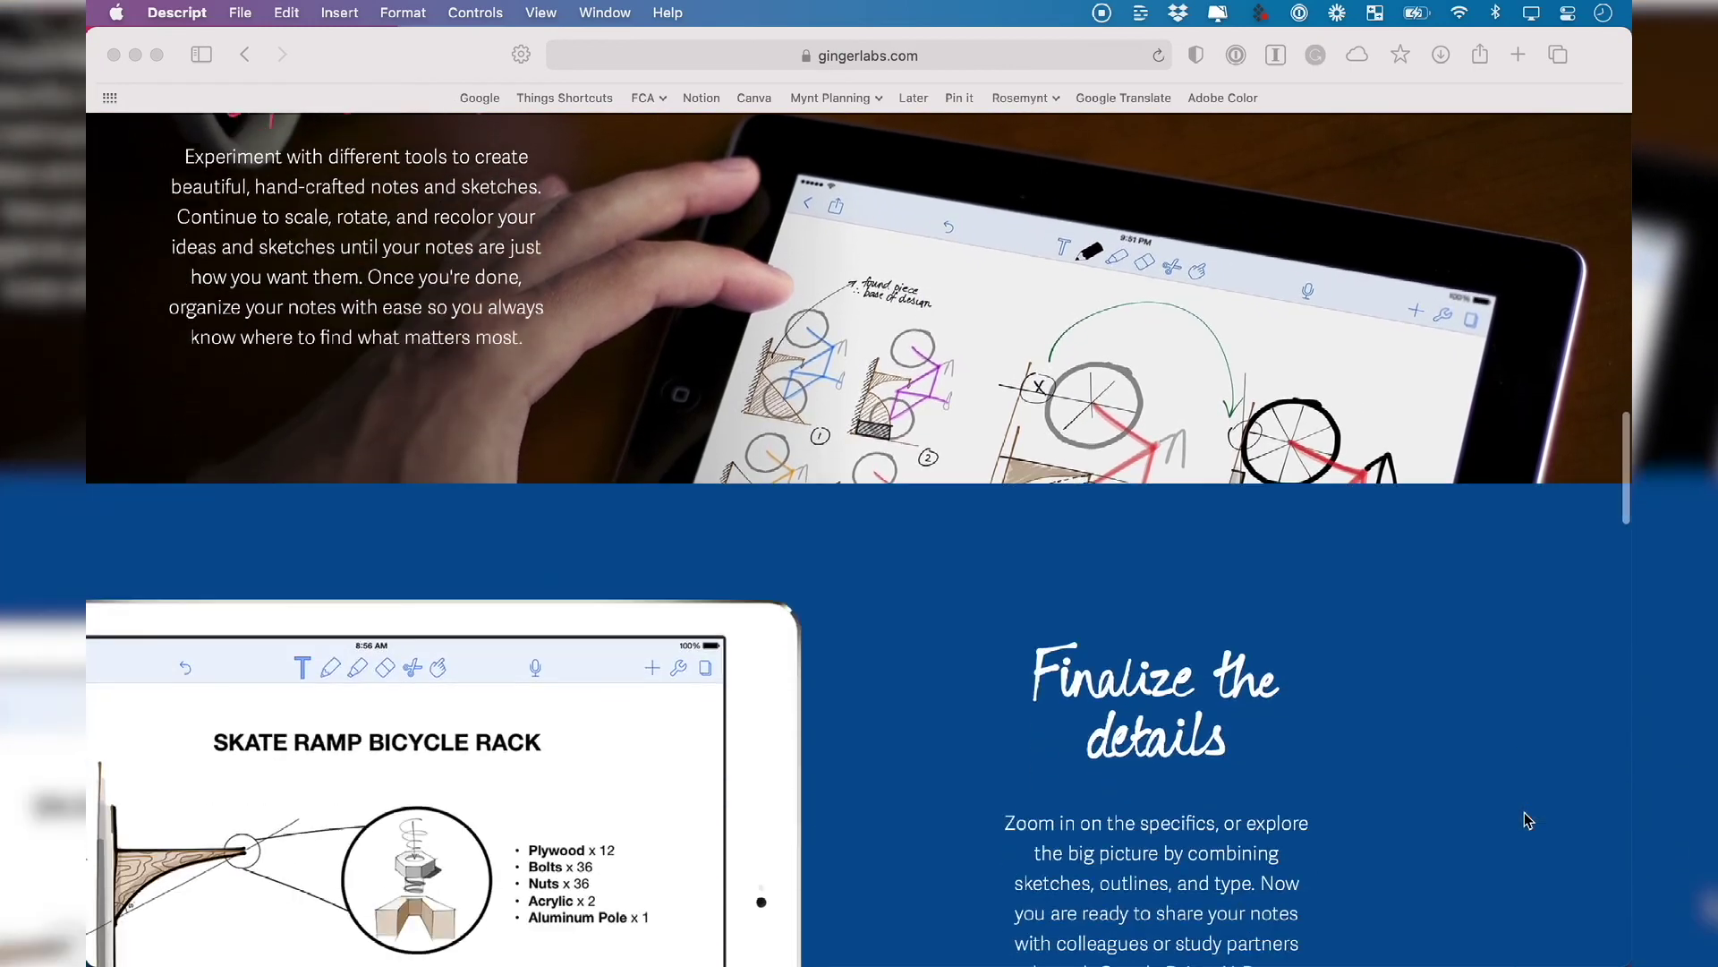
pyautogui.scroll(-2, 1524, 813)
pyautogui.scroll(-4, 1523, 812)
pyautogui.scroll(-2, 1525, 812)
pyautogui.scroll(-3, 1524, 812)
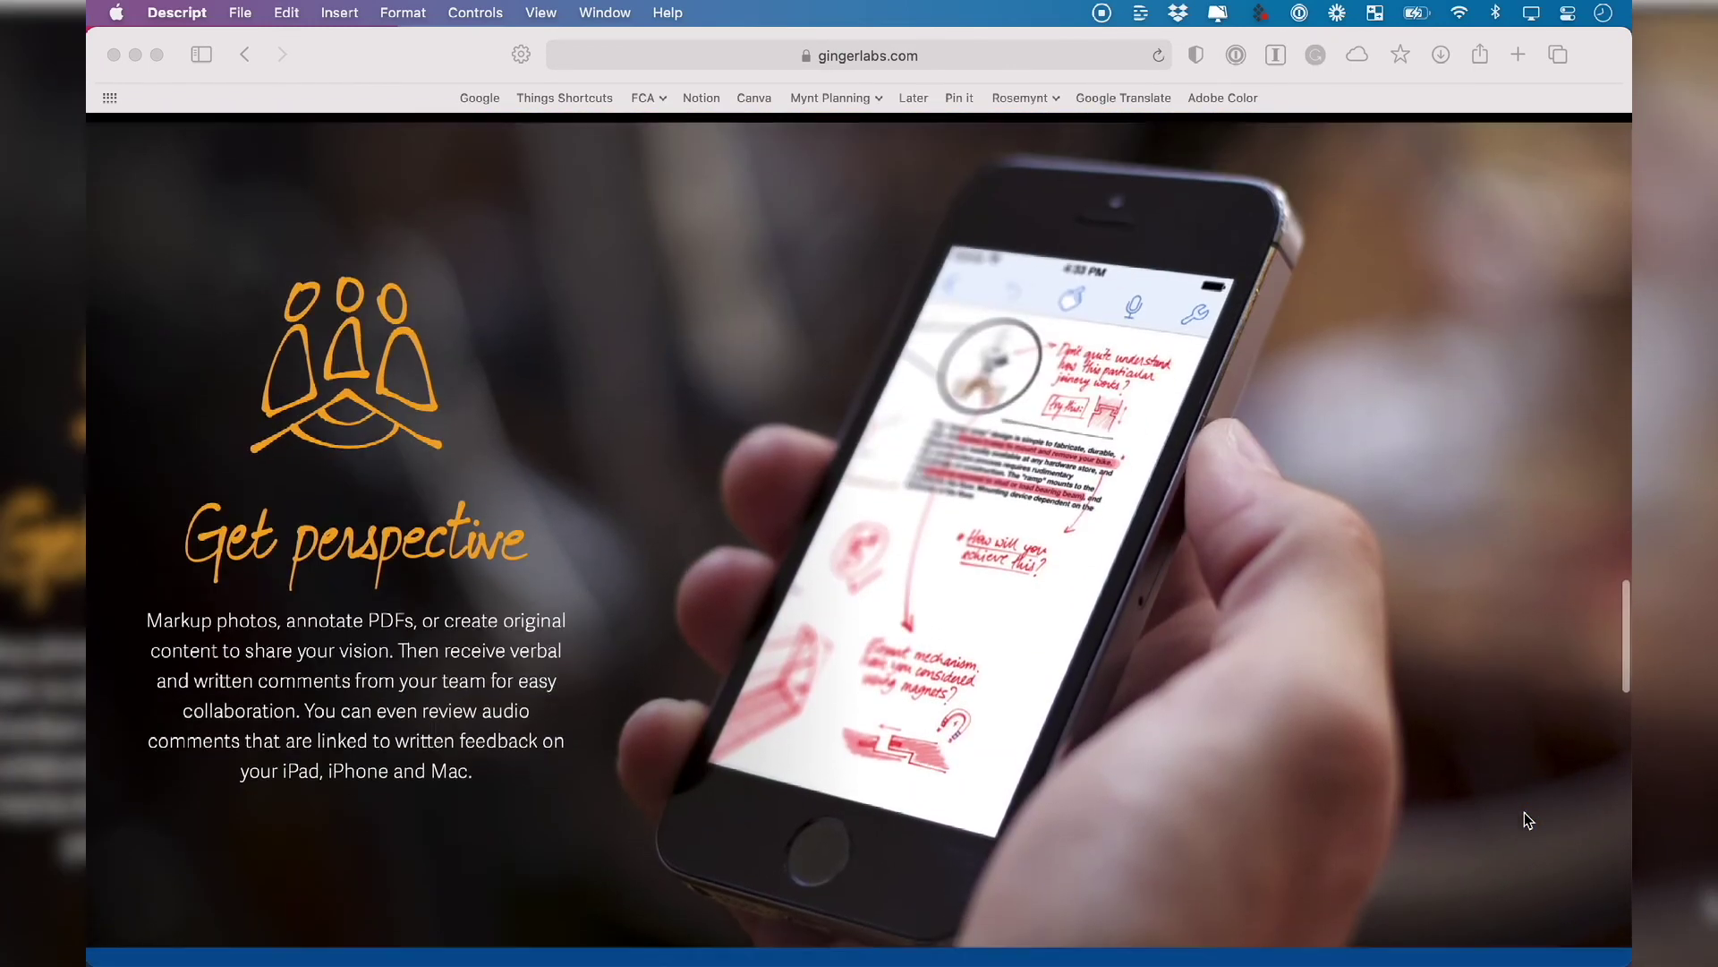
pyautogui.scroll(-1, 1525, 812)
pyautogui.scroll(-3, 1523, 813)
pyautogui.scroll(-2, 1524, 811)
pyautogui.scroll(-1, 1523, 813)
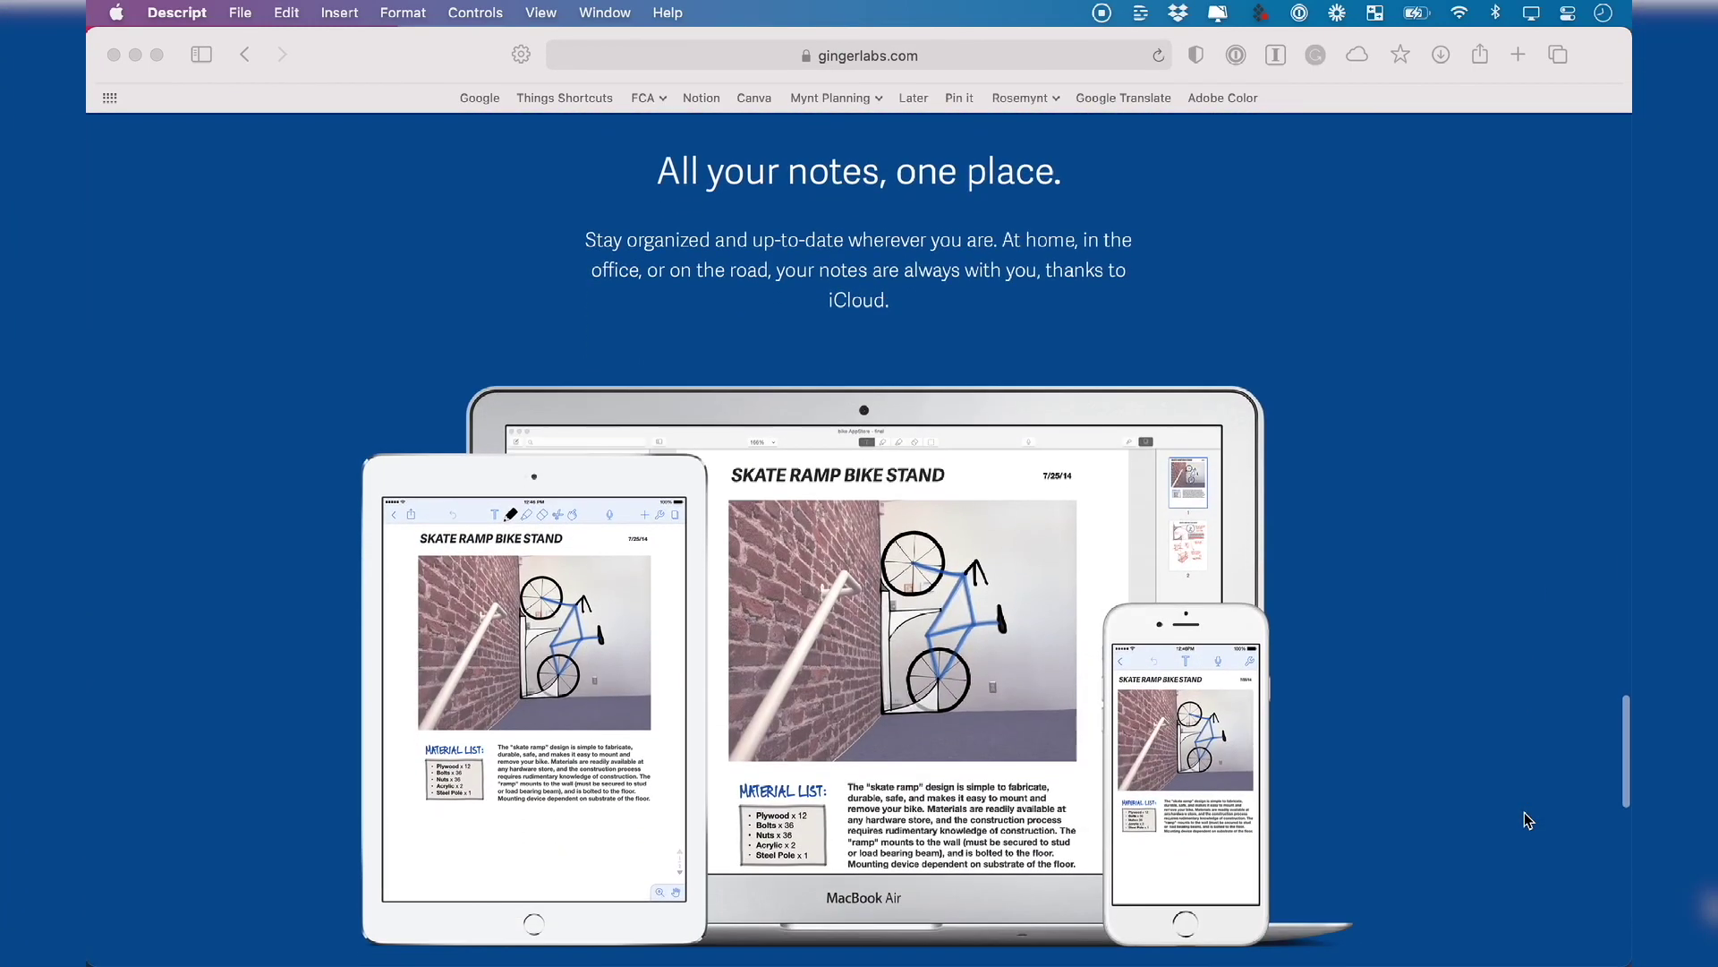
pyautogui.scroll(-5, 1524, 813)
pyautogui.scroll(-3, 1523, 819)
pyautogui.scroll(-3, 1524, 820)
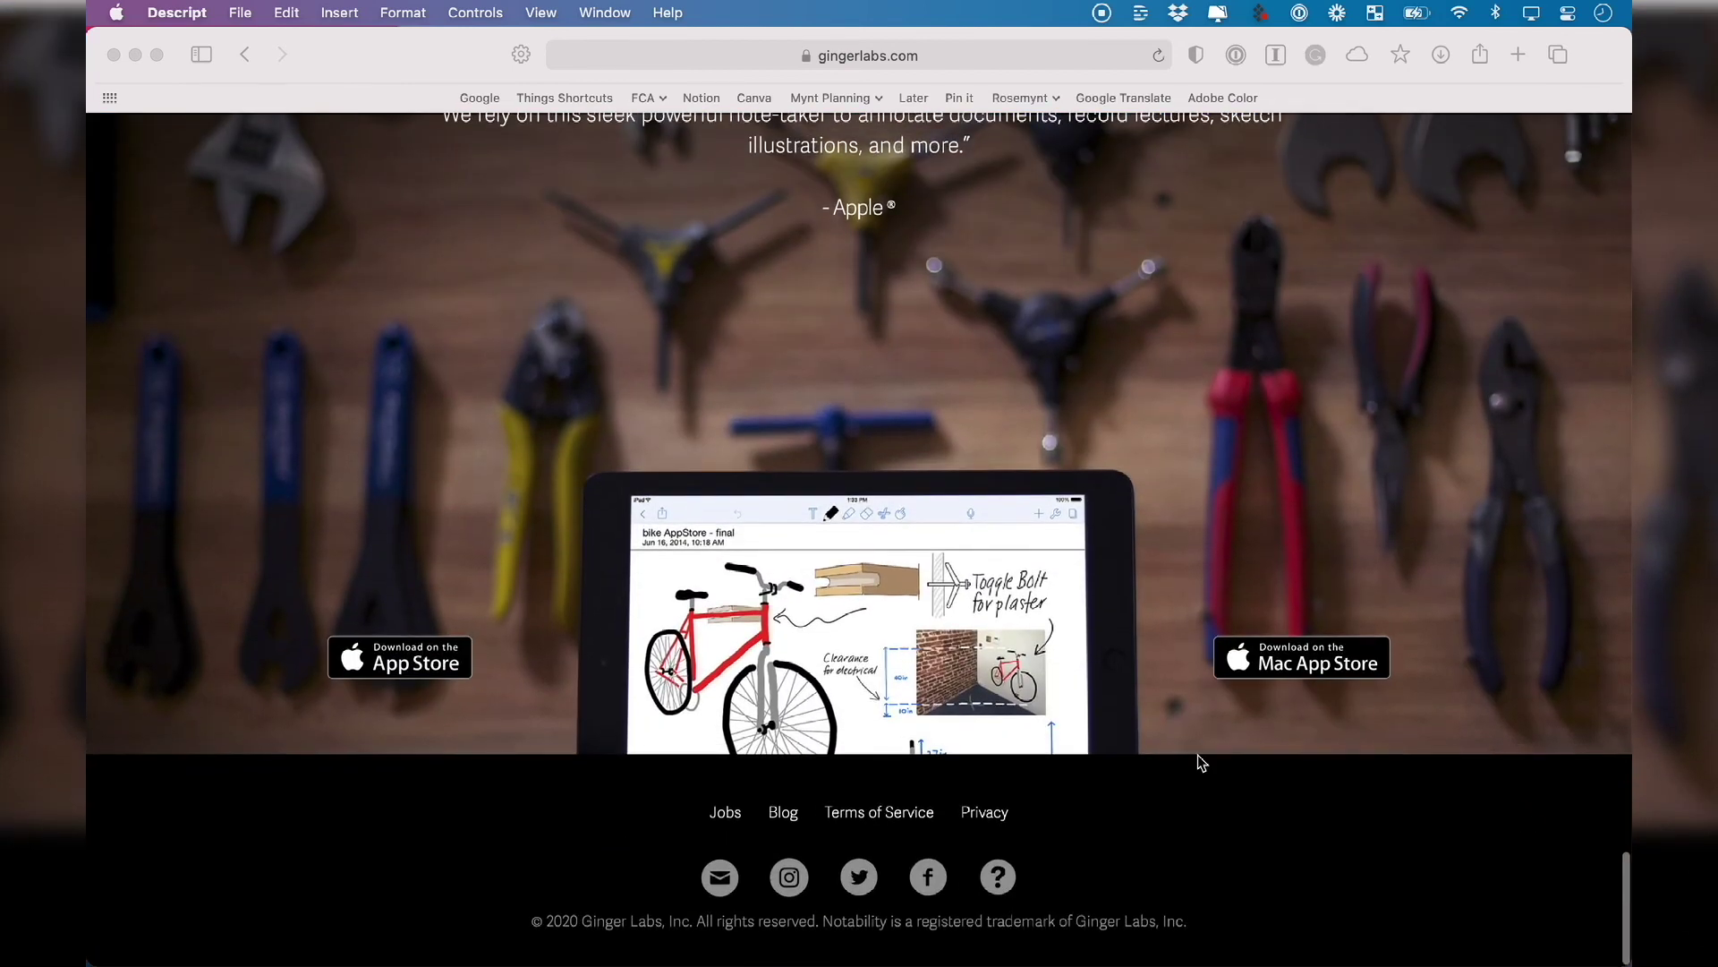
# Step: Follow the gingerlabs.com footer badge to Notability's App Store download page
pyautogui.click(439, 663)
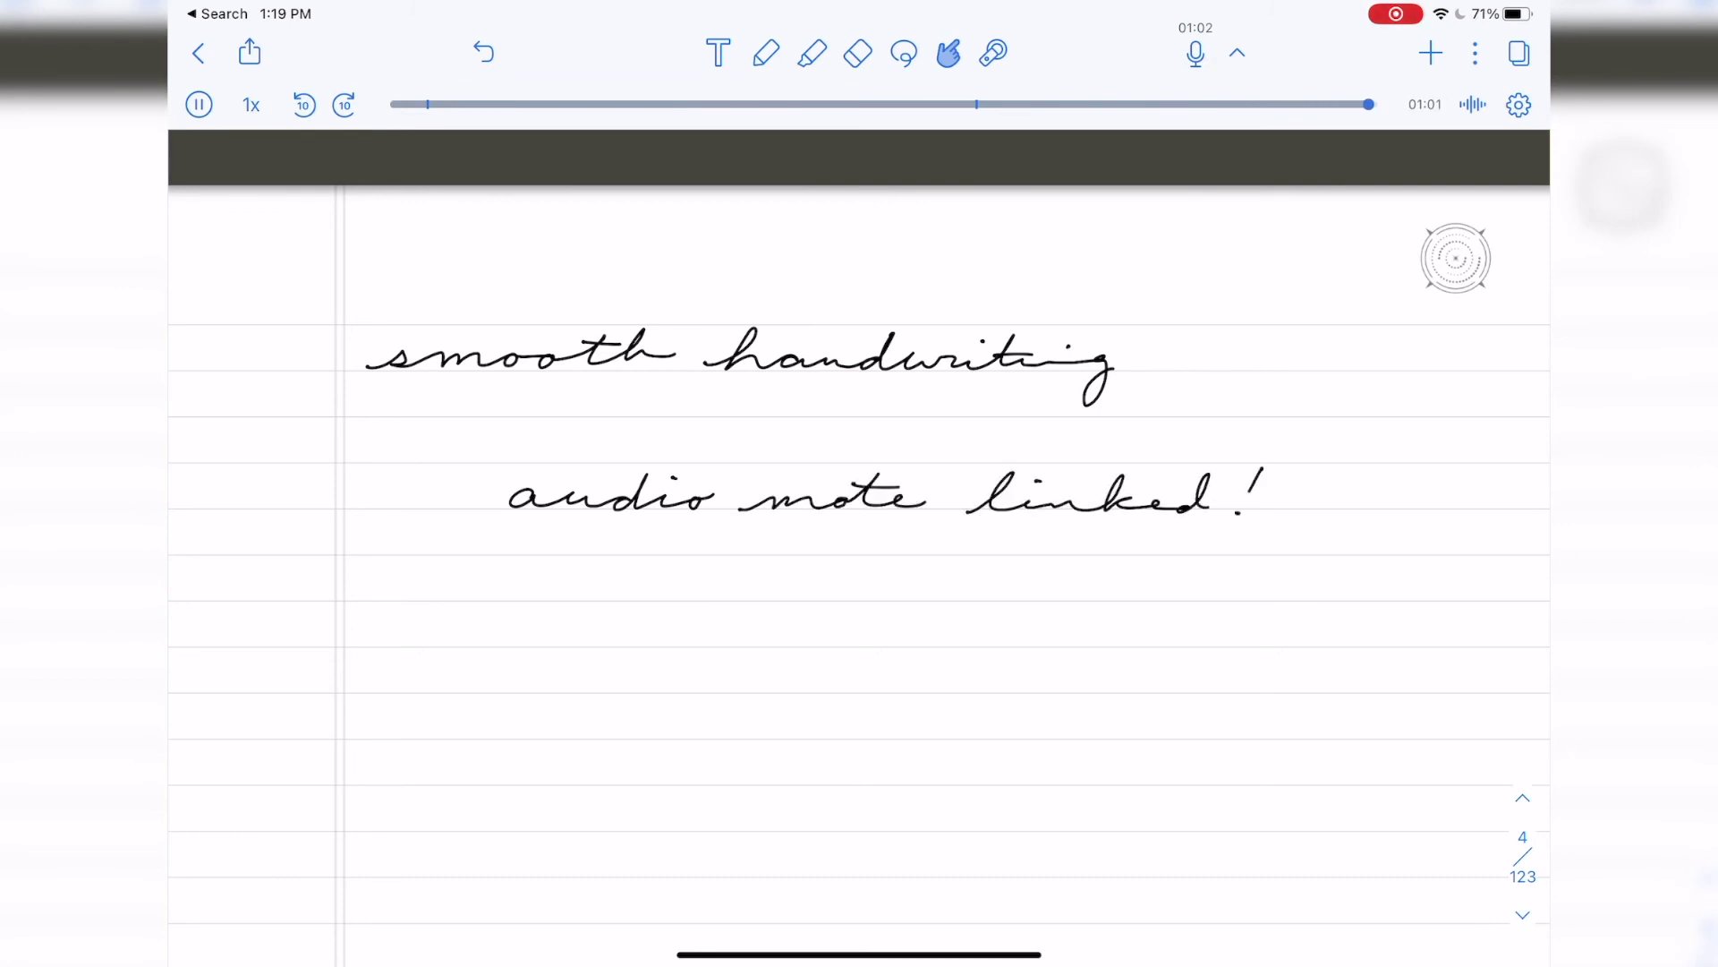
# Step: Add a checklist text box below the handwriting for 'This is a checklist!' and 'Another item'
pyautogui.click(1430, 53)
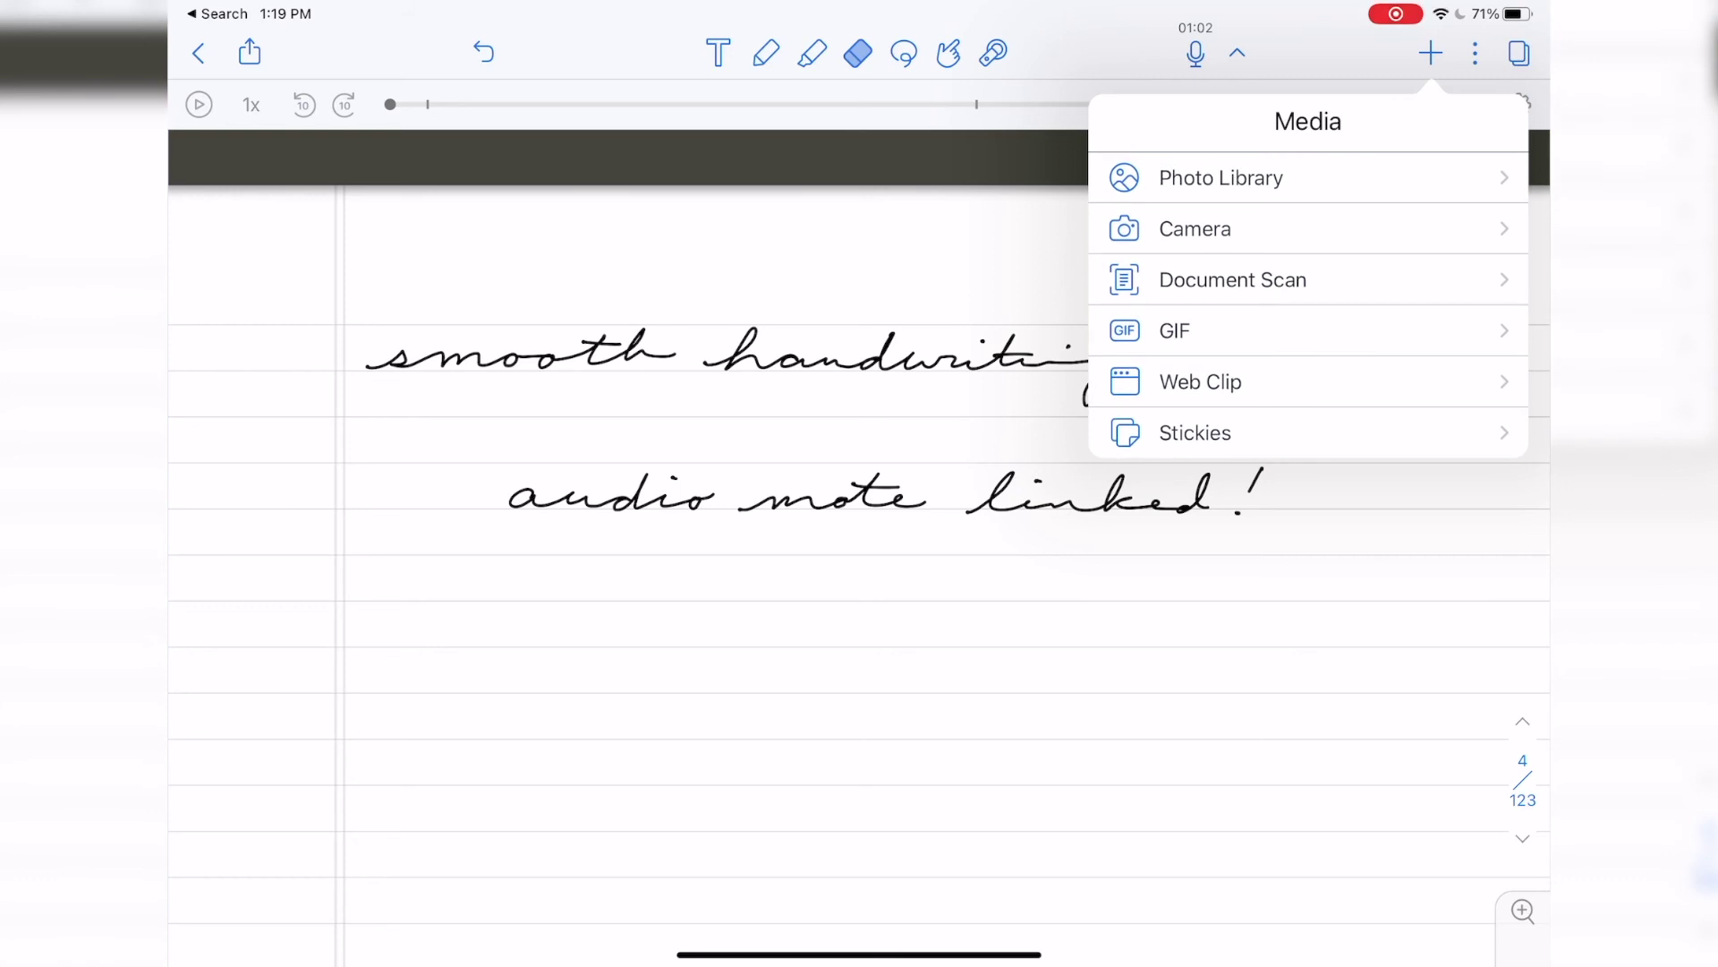
pyautogui.click(717, 52)
pyautogui.click(569, 642)
pyautogui.click(208, 920)
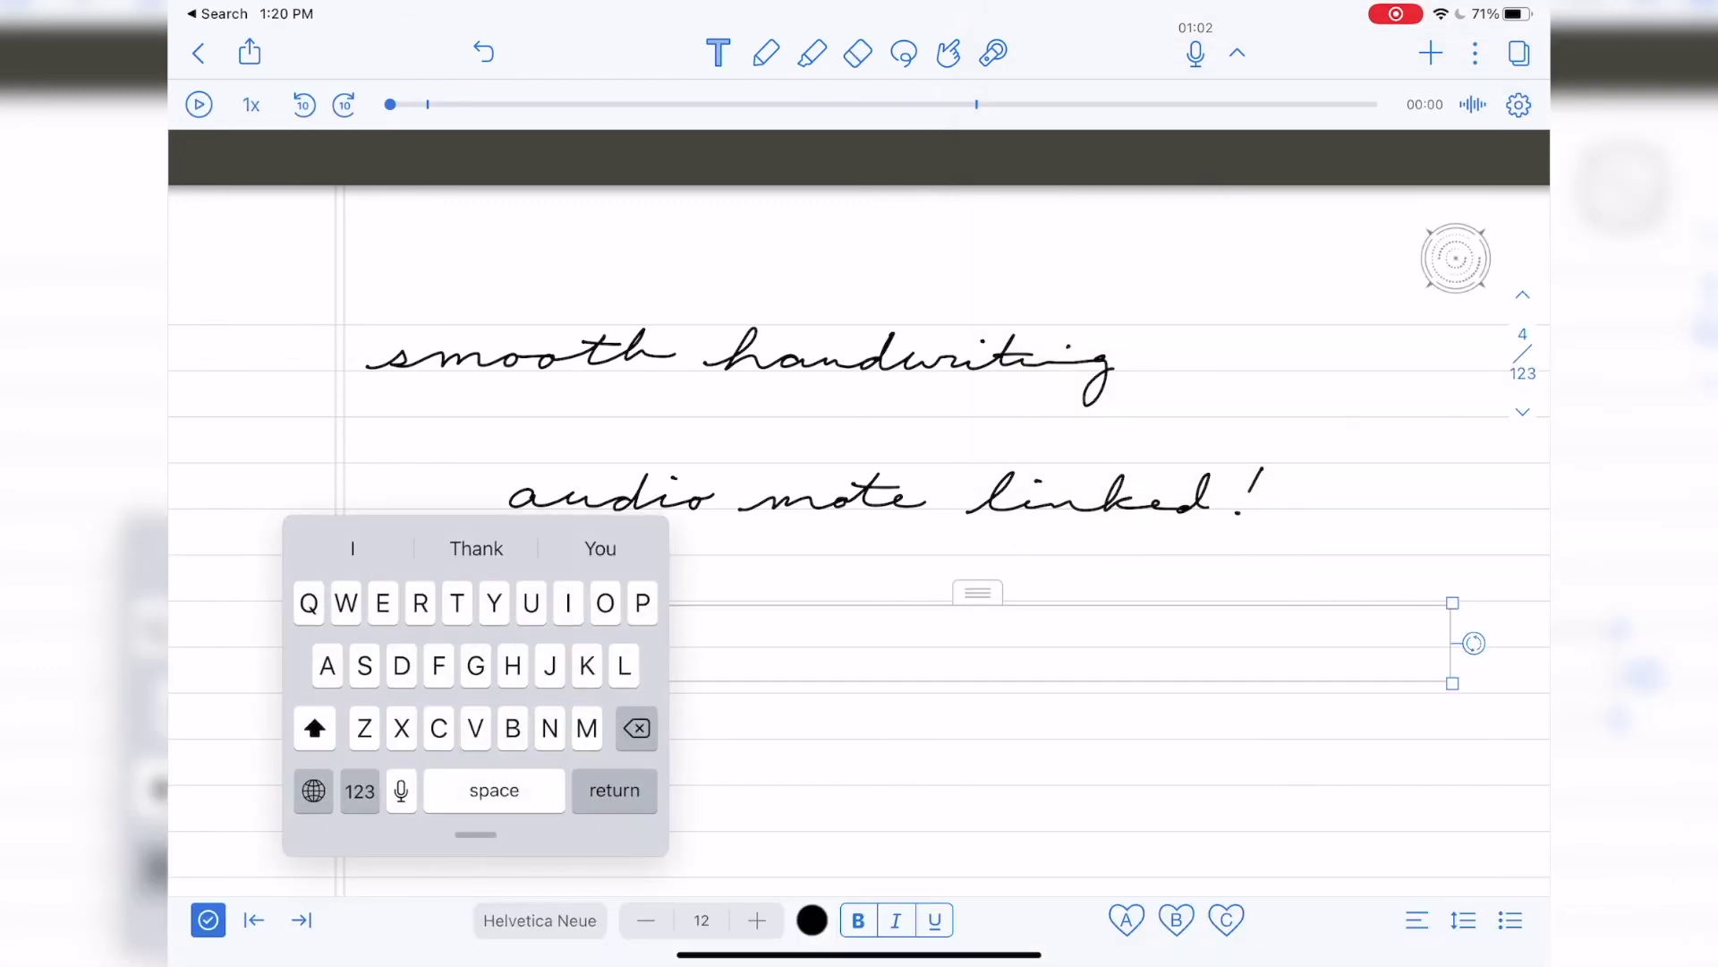
pyautogui.moveTo(475, 833)
pyautogui.mouseDown()
pyautogui.moveTo(1086, 644)
pyautogui.moveTo(1327, 478)
pyautogui.mouseUp()
pyautogui.write('This is')
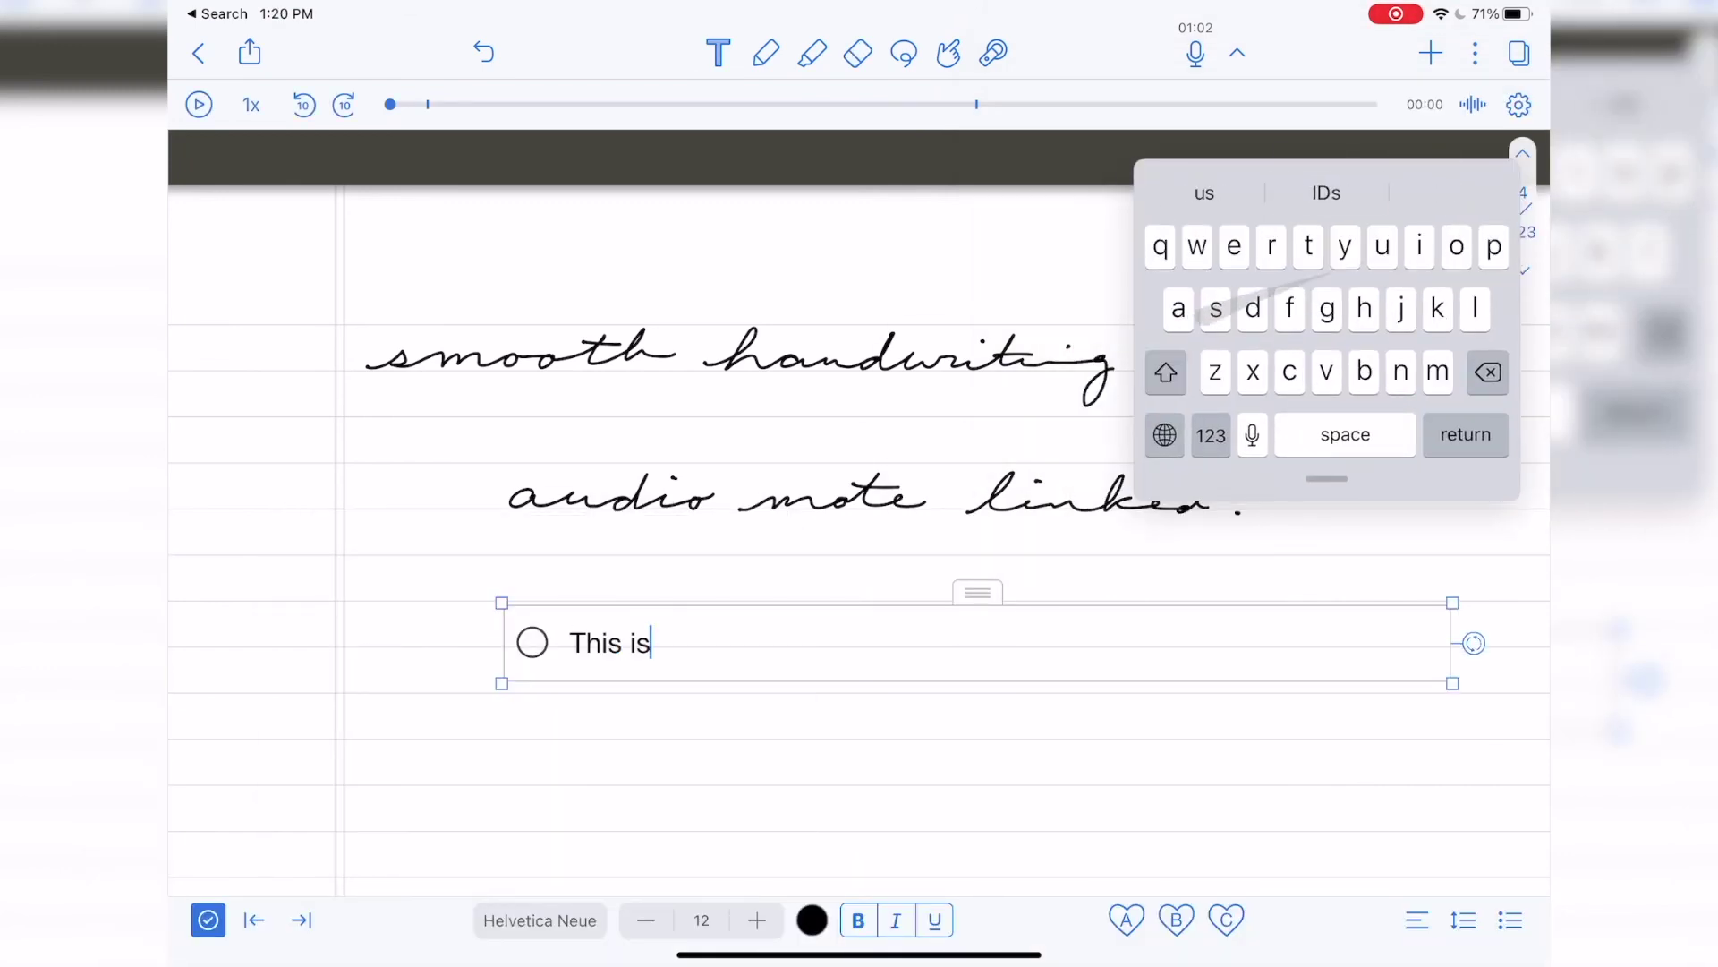
pyautogui.write(' a checklist!')
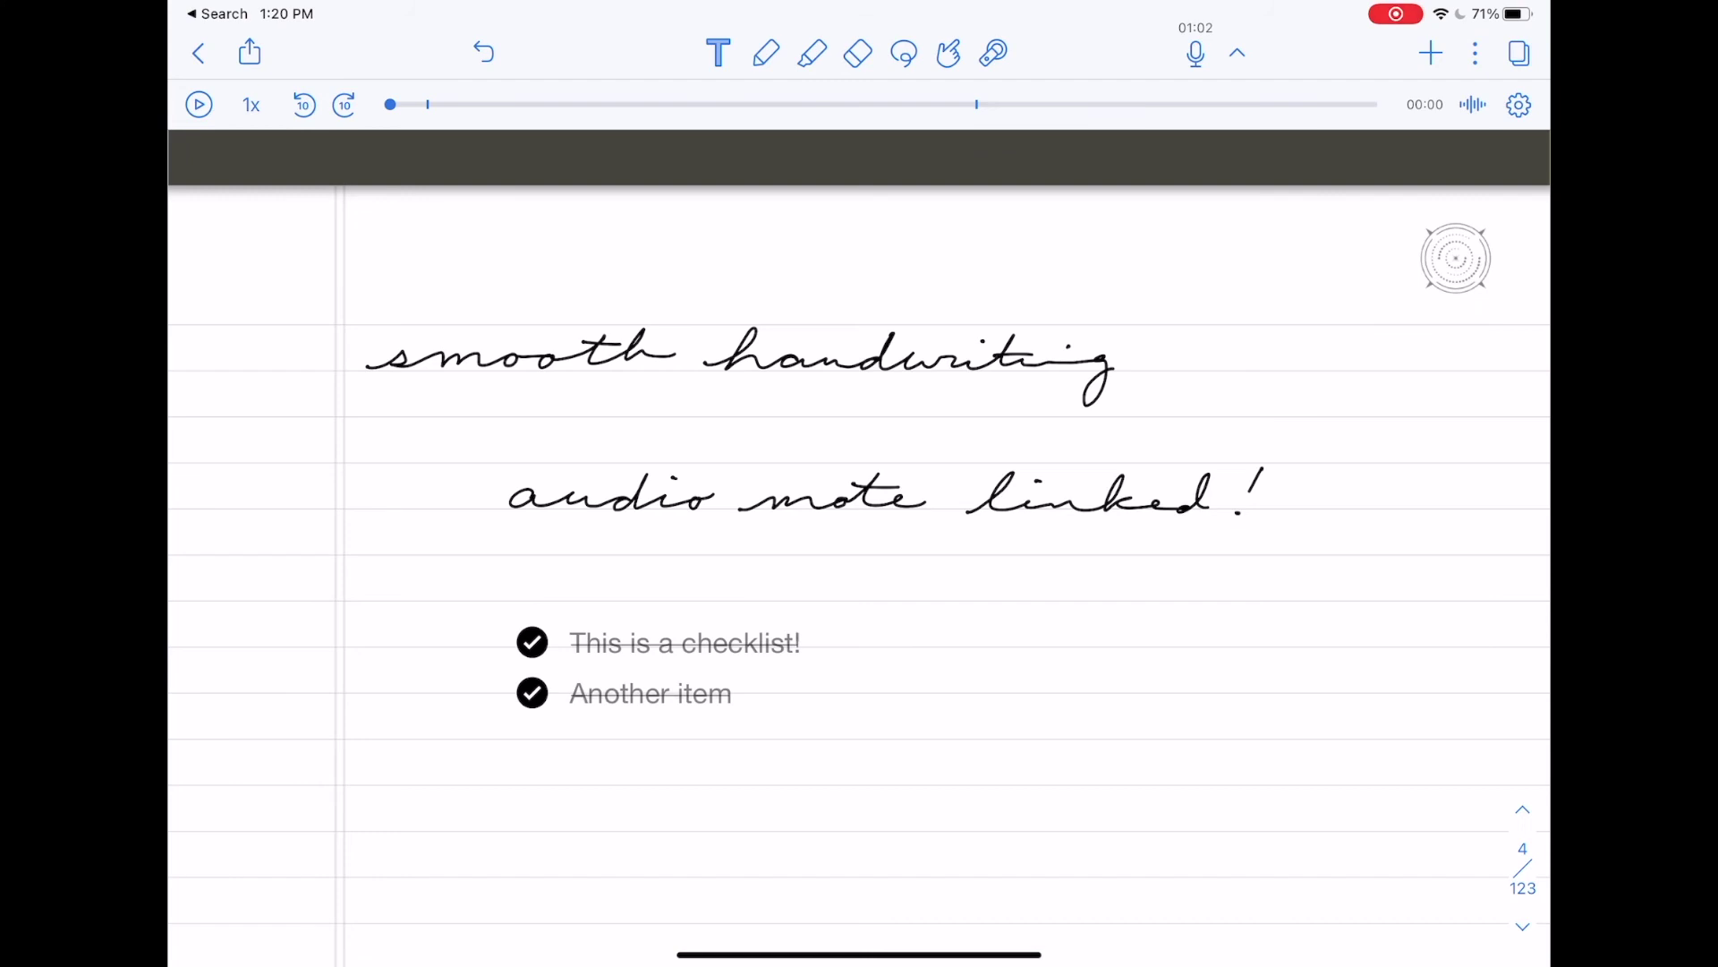